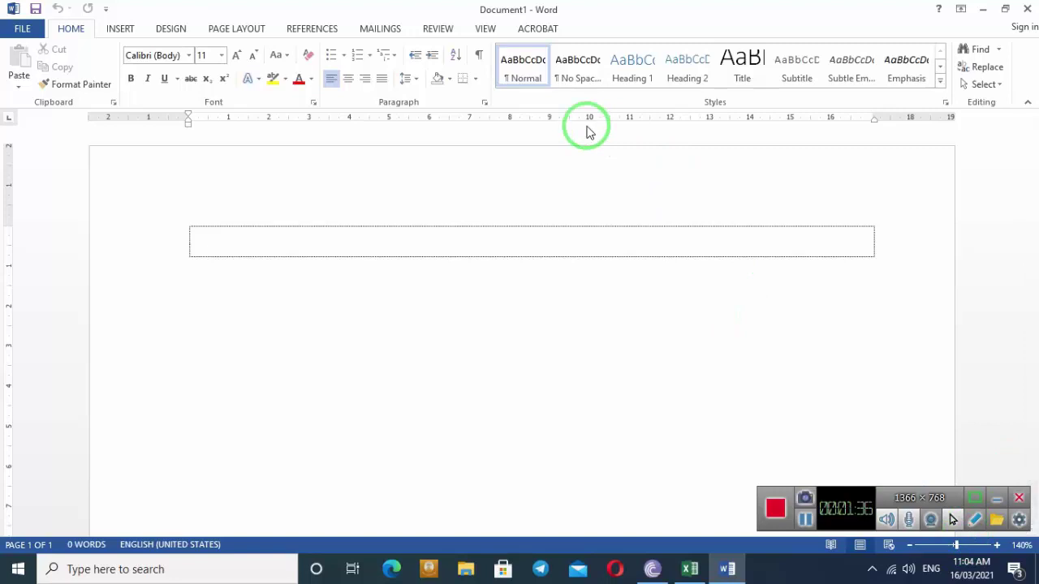
Step: Place the insertion point inside the empty text box
key(ctrl+alt+d)
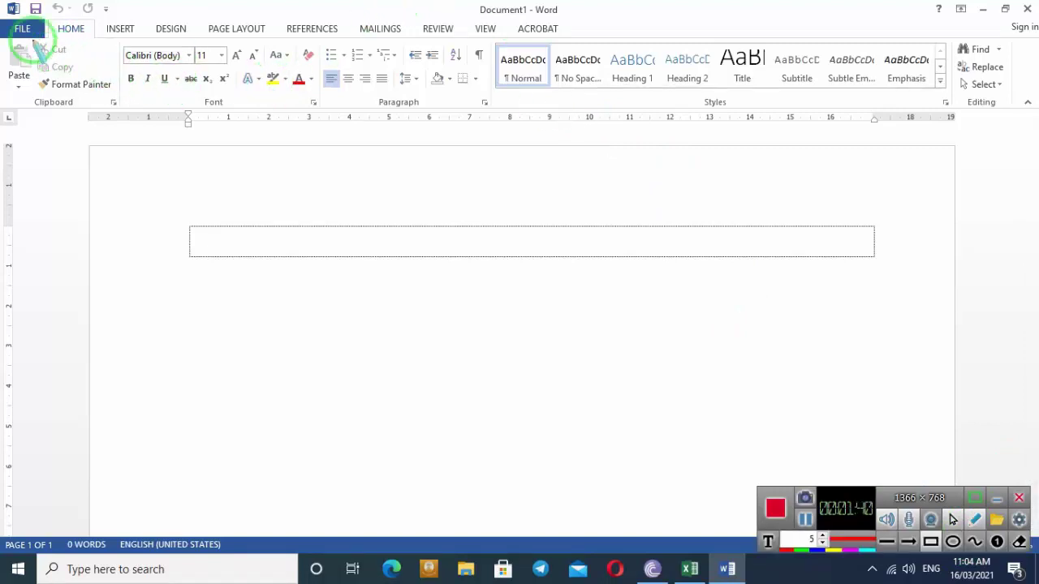
drag(3, 2, 116, 22)
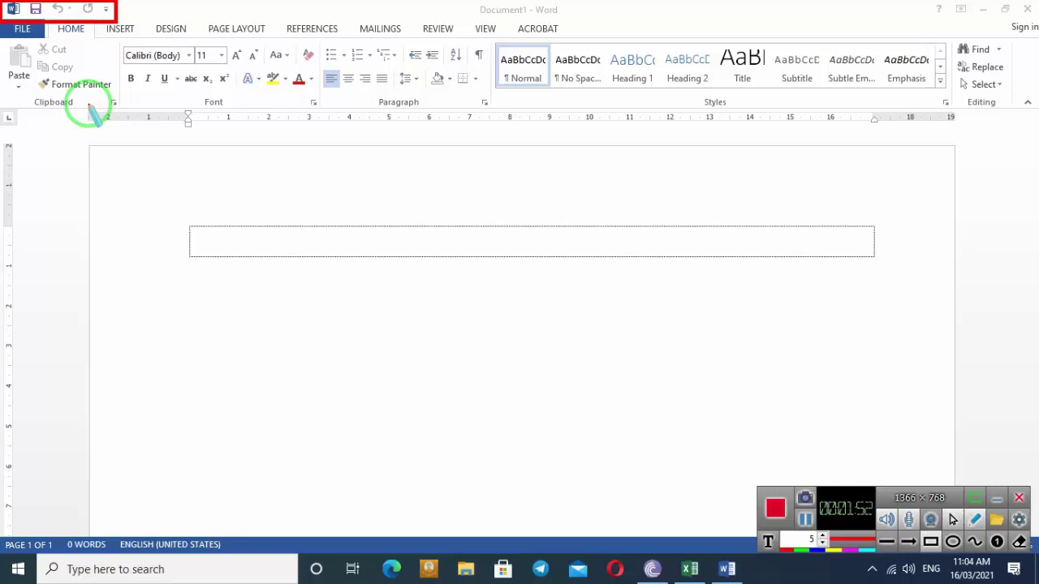
key(Escape)
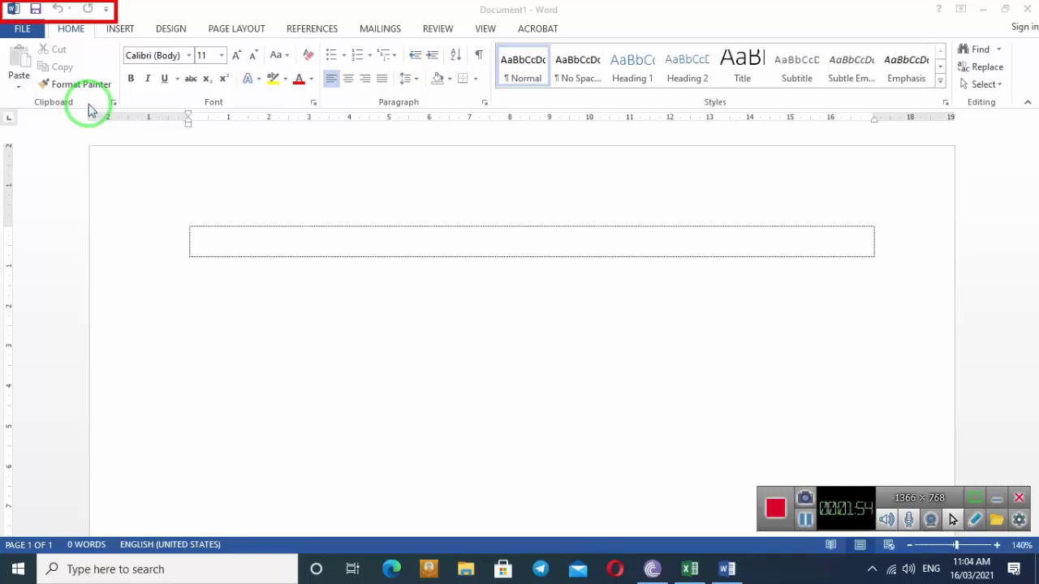
click(222, 241)
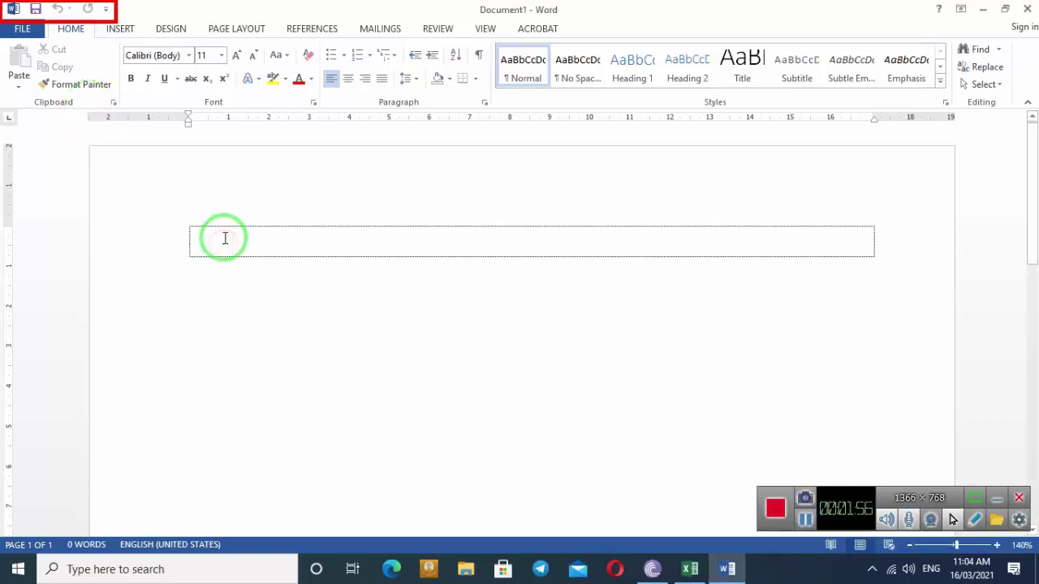
key(alt)
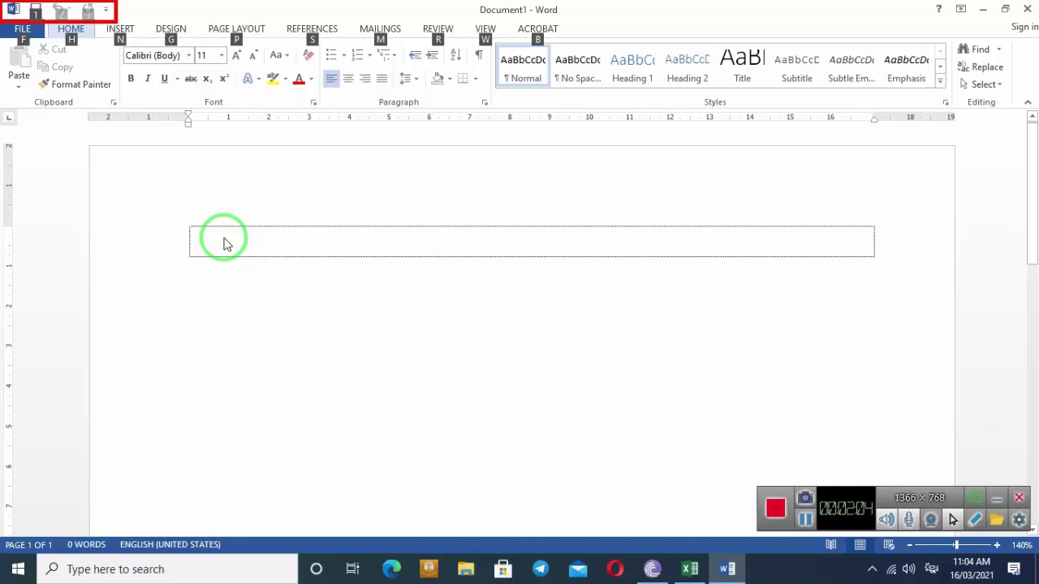
click(225, 239)
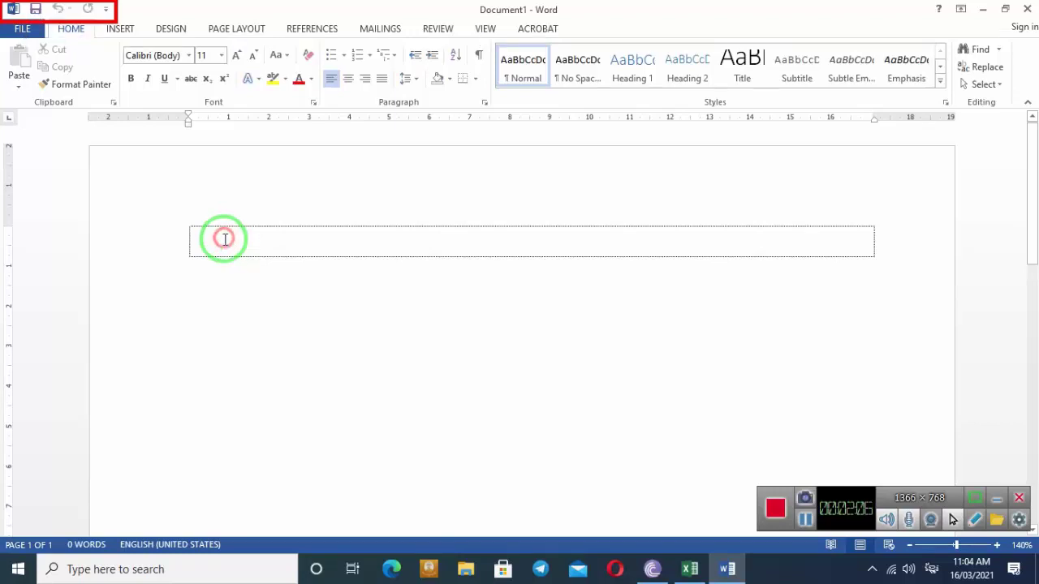
ctrl+scroll(222, 266, up, 3)
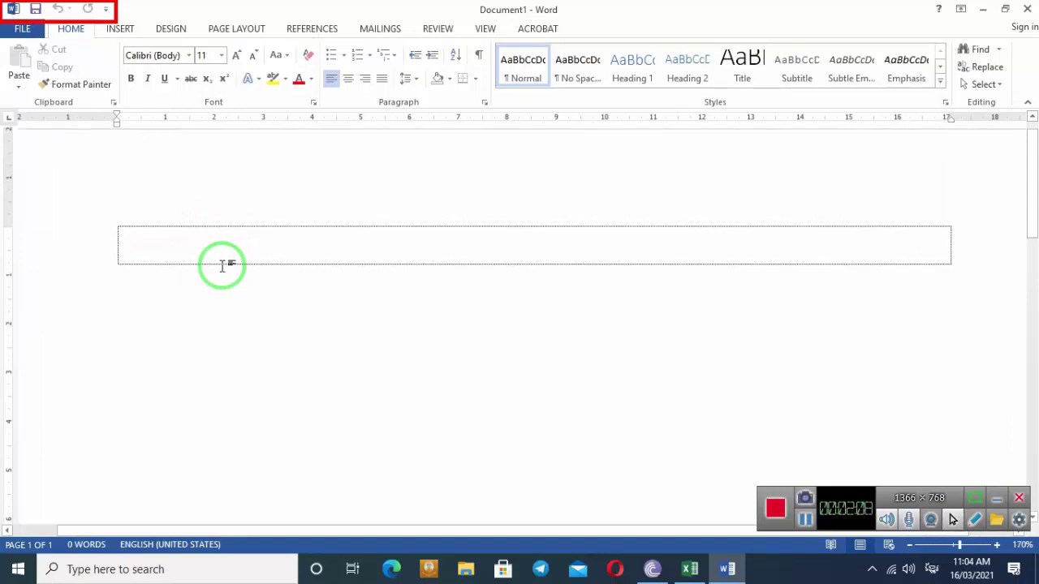
Step: Switch input to English, clear the stray letter and type 'Quick Access Toolbar'
key(shift+q)
key(BackSpace)
key(alt+shift)
text(Q)
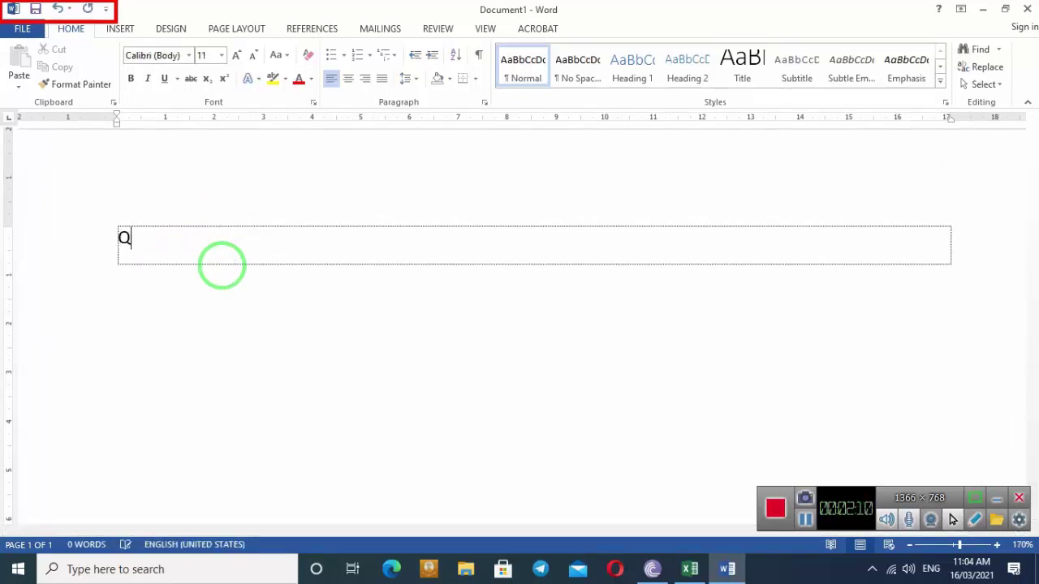
key(BackSpace)
text(Quick)
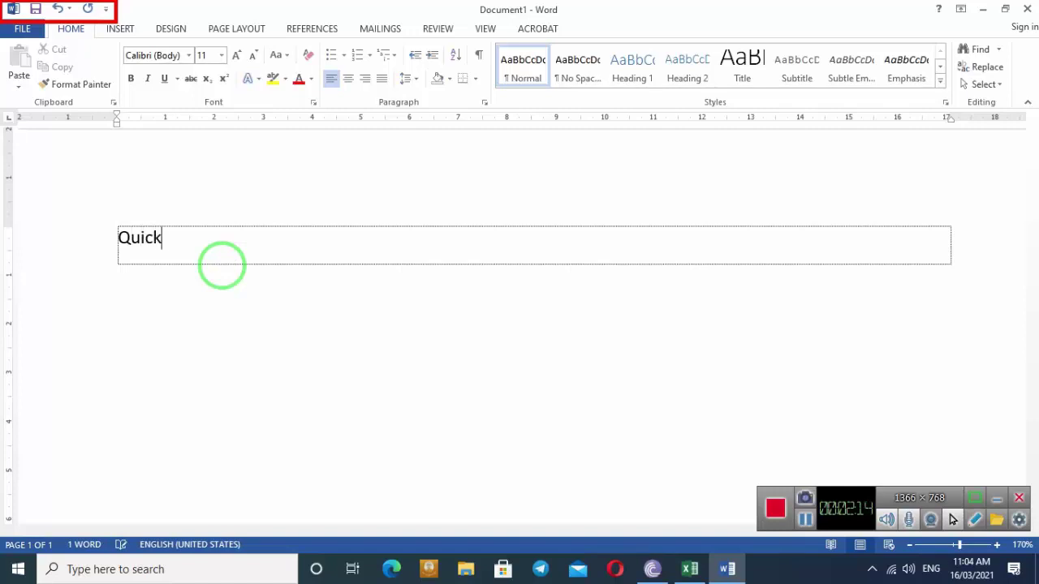
text( Access )
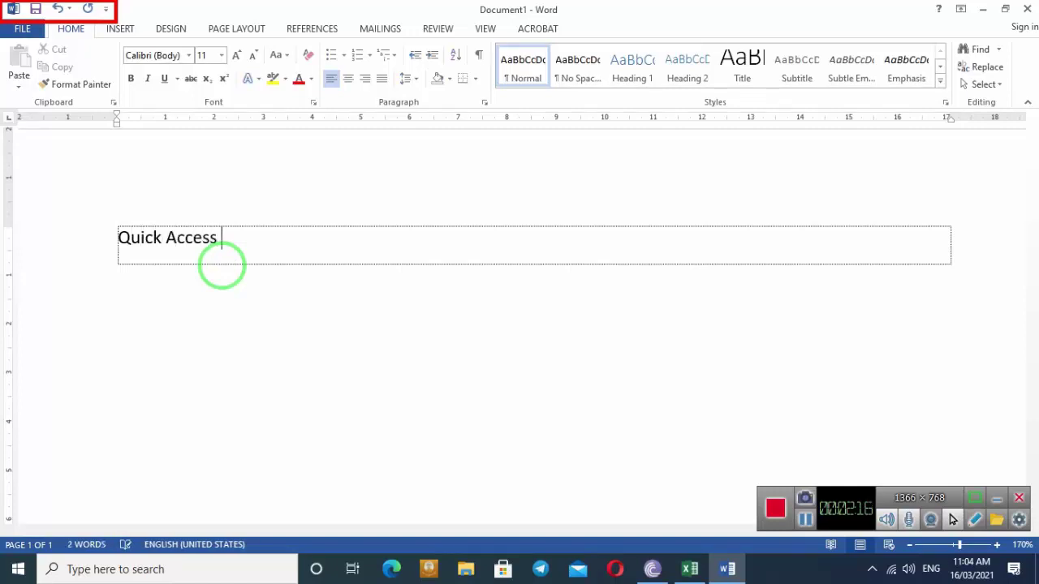
text(Toolbar)
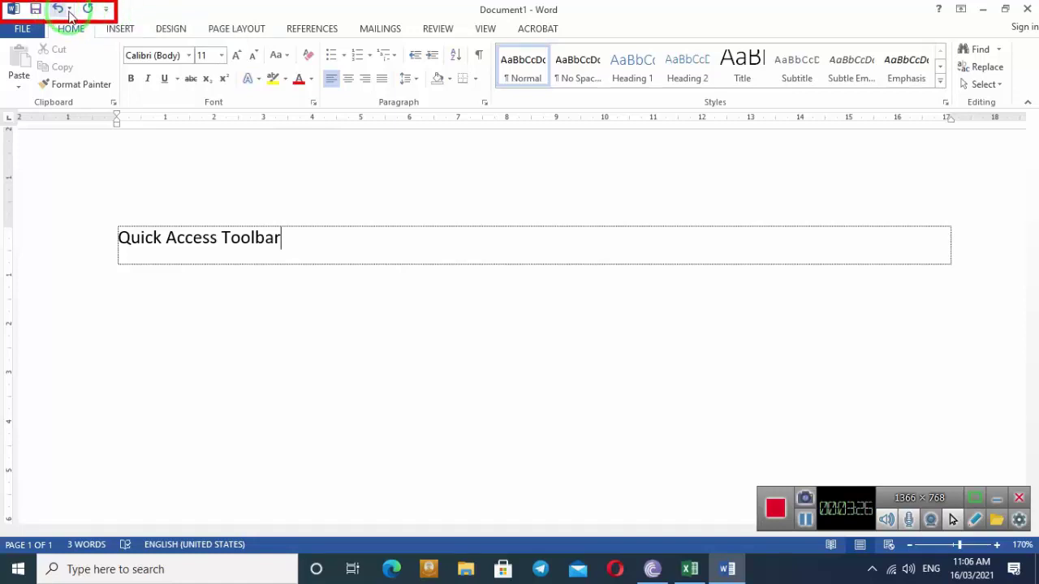
Step: Add the Quick Print command to the Quick Access Toolbar, then reopen its customisation list
click(106, 9)
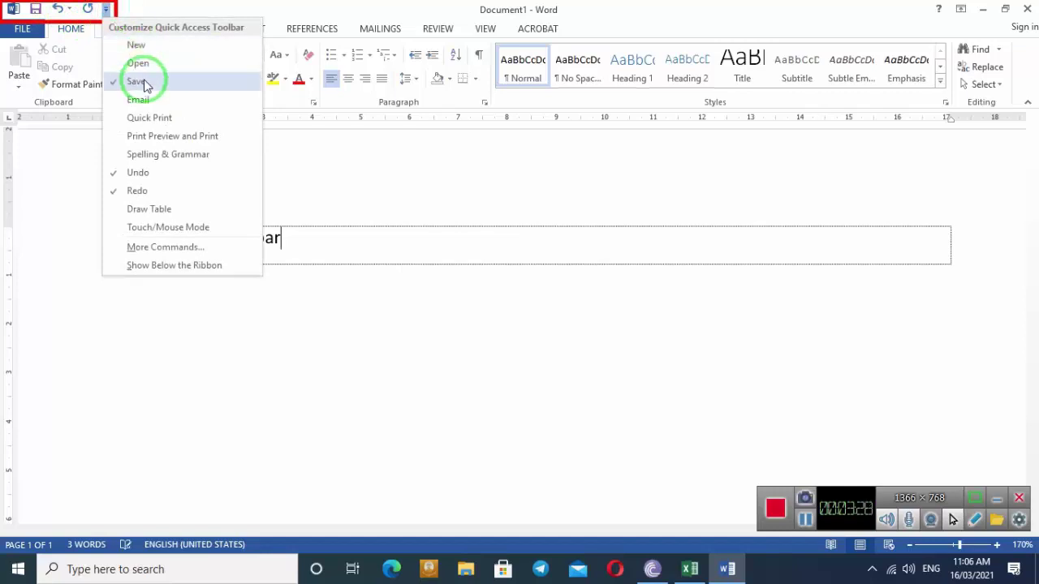
click(184, 128)
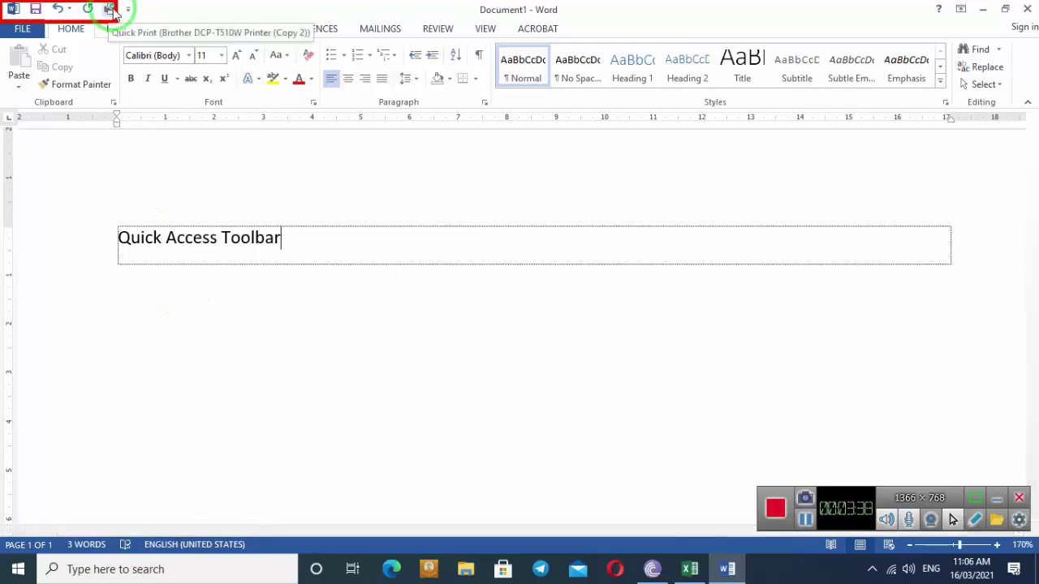
click(128, 10)
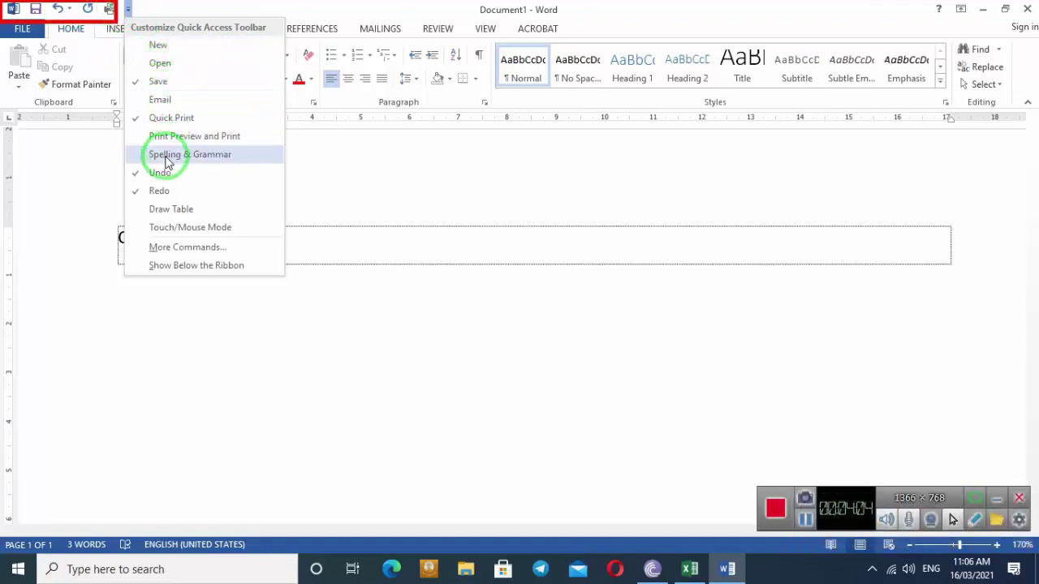
click(162, 136)
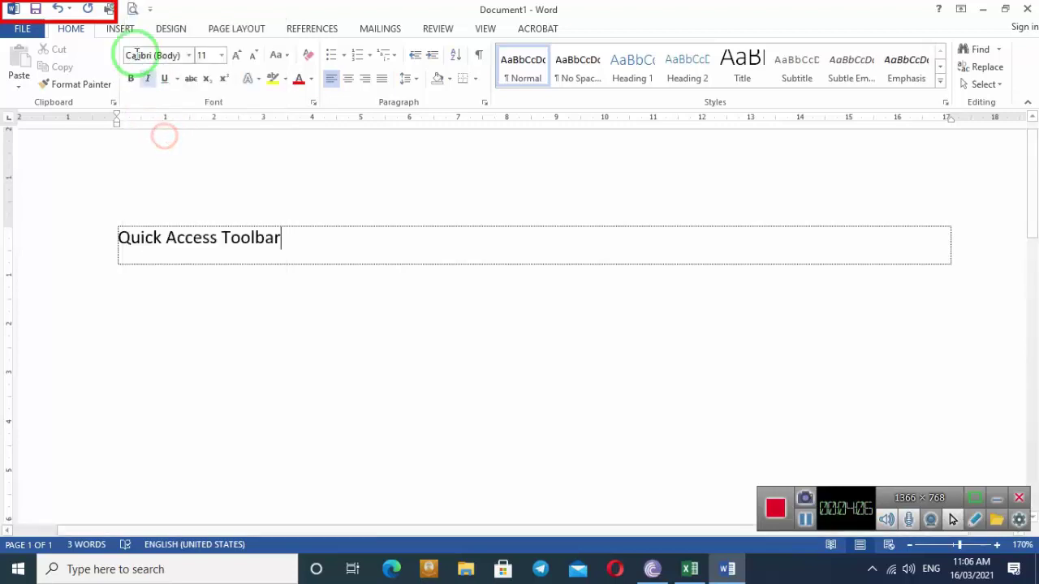
click(133, 13)
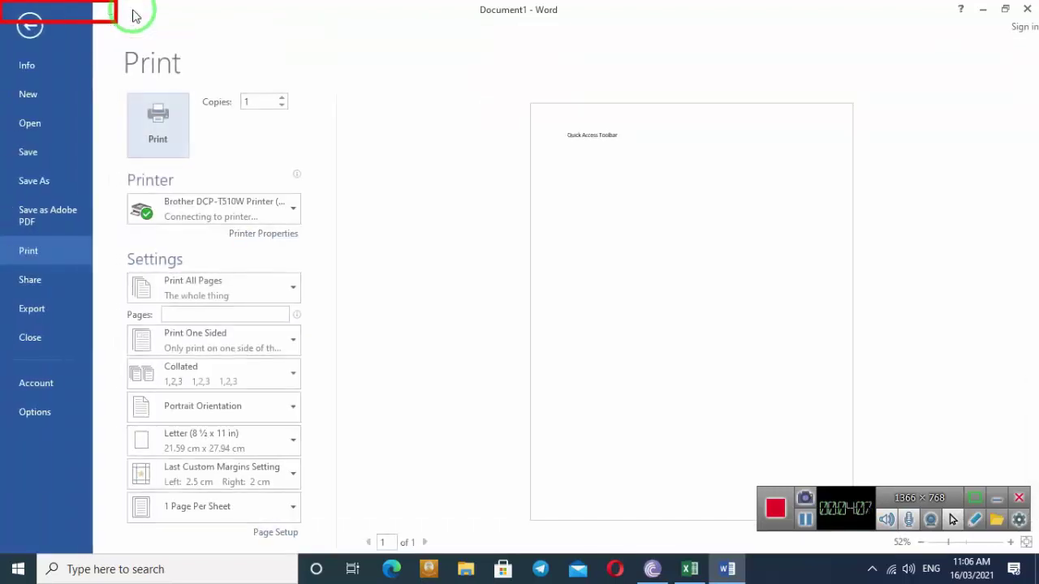
click(27, 27)
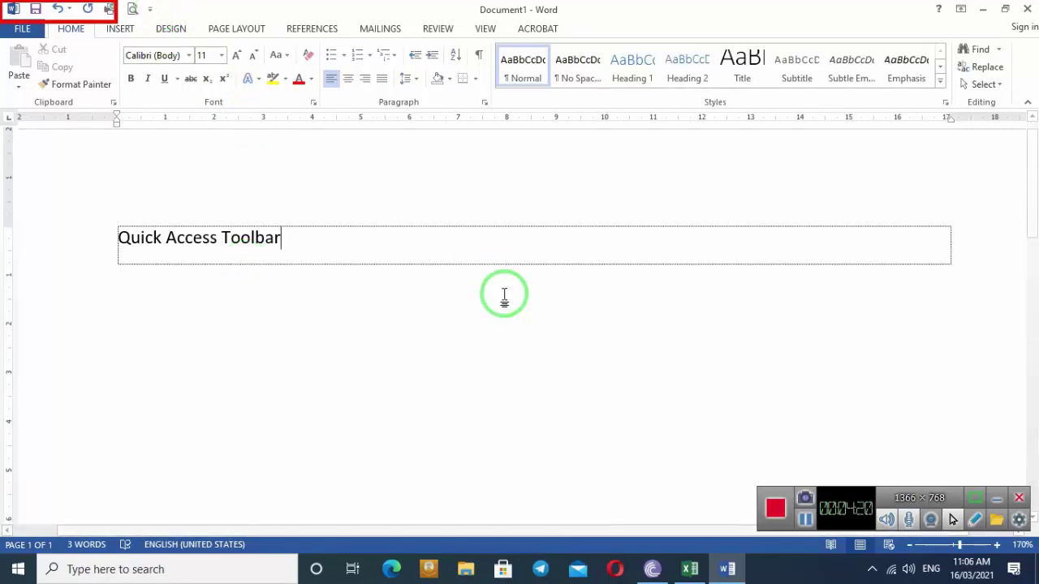
key(ctrl+shift+d)
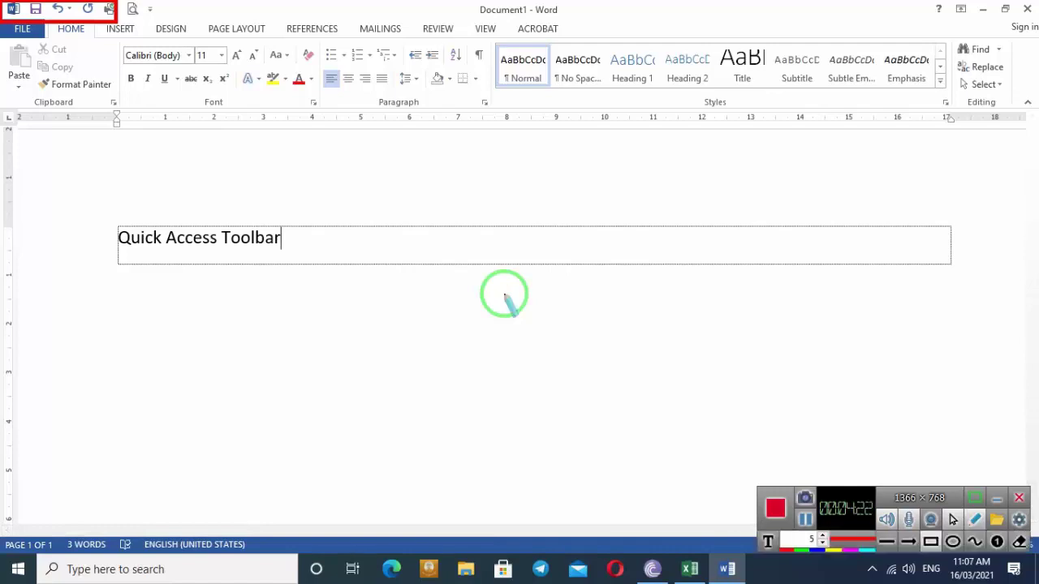
drag(151, 4, 927, 21)
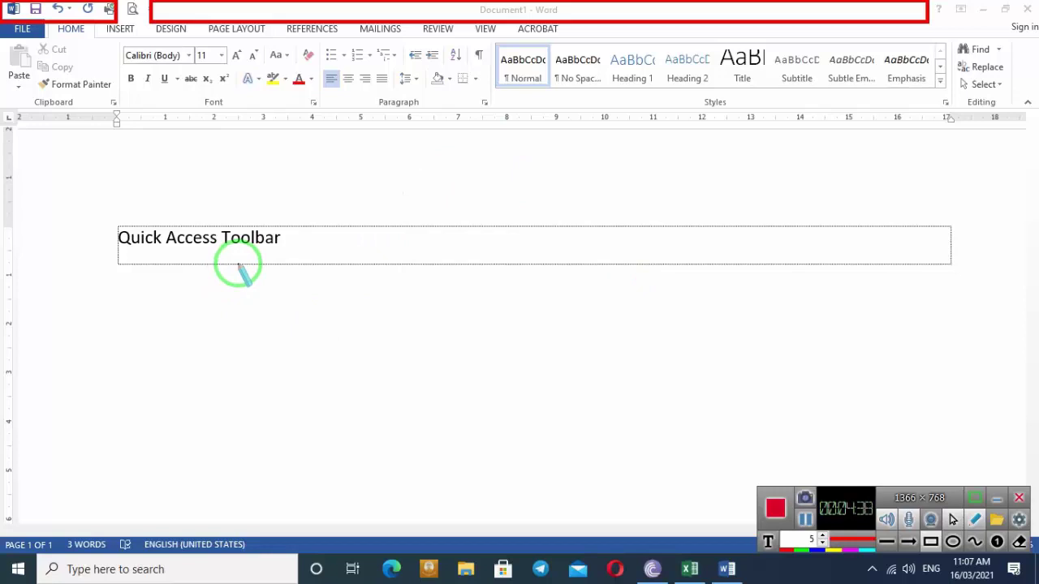
Step: Give 'Quick Access Toolbar' a round solid bullet and add a second bullet 'Title bar:'
click(316, 234)
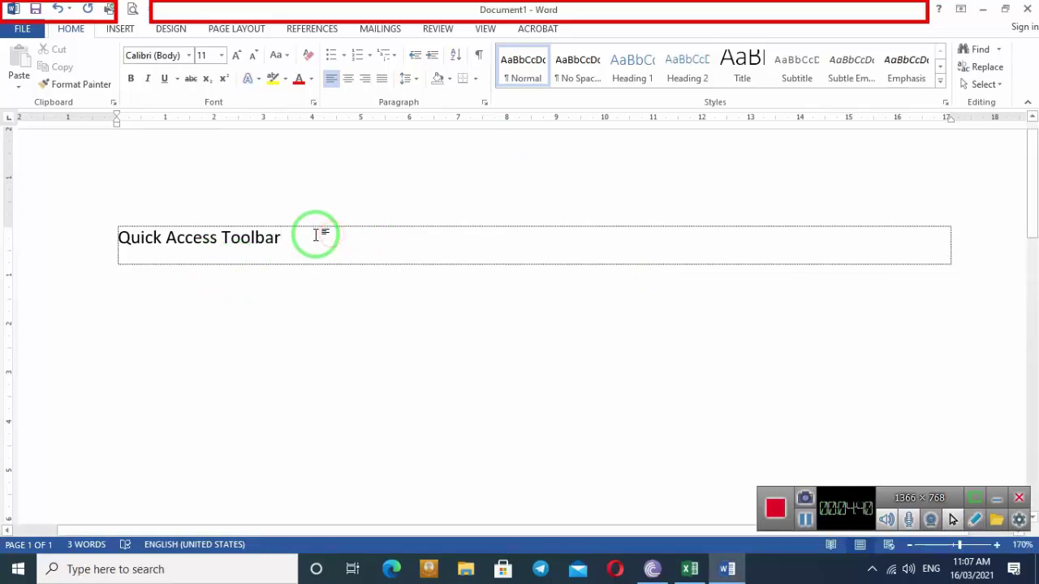
key(Tab)
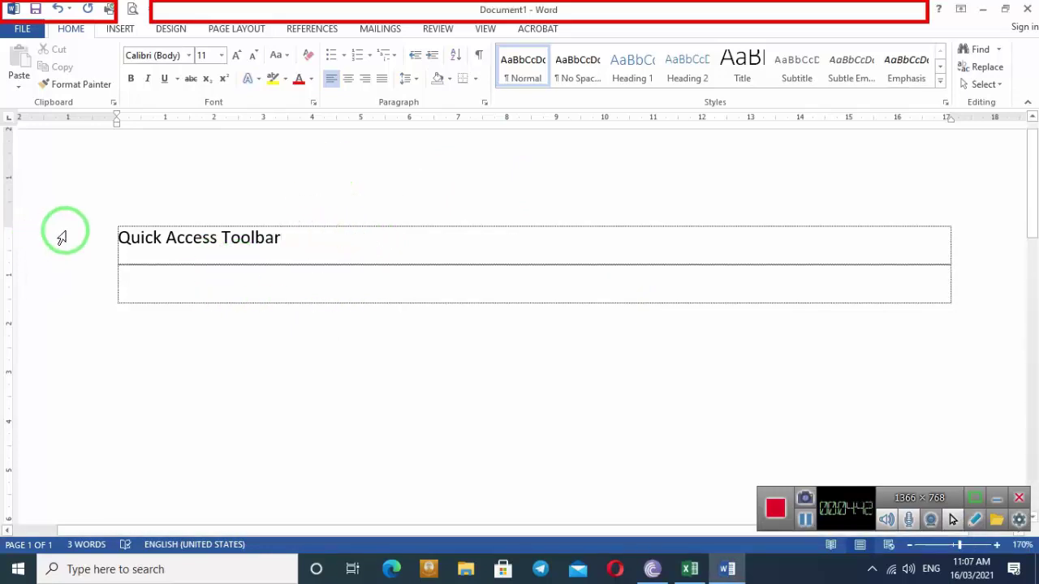
click(341, 60)
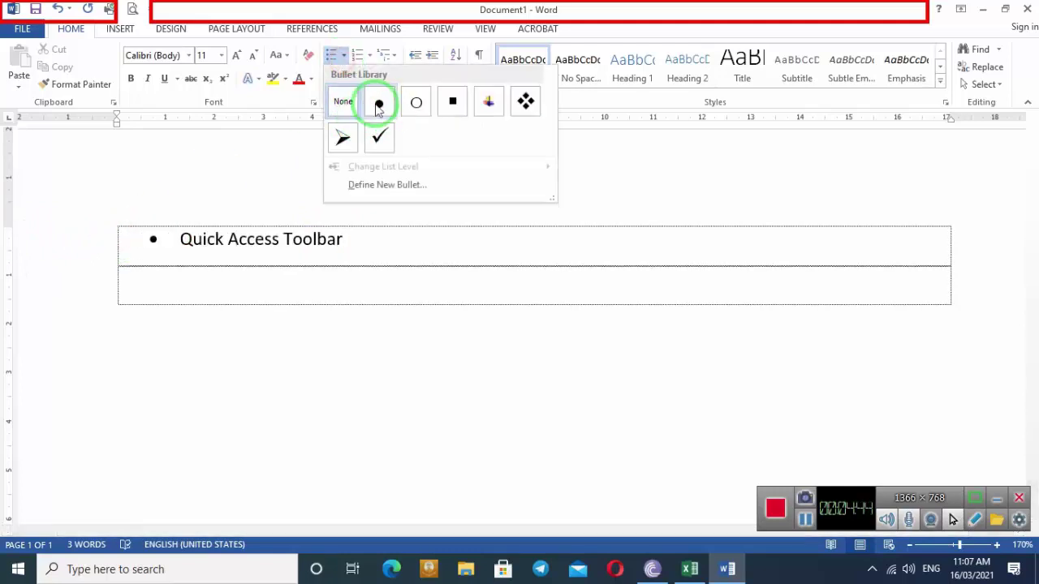
click(378, 104)
click(376, 249)
key(Return)
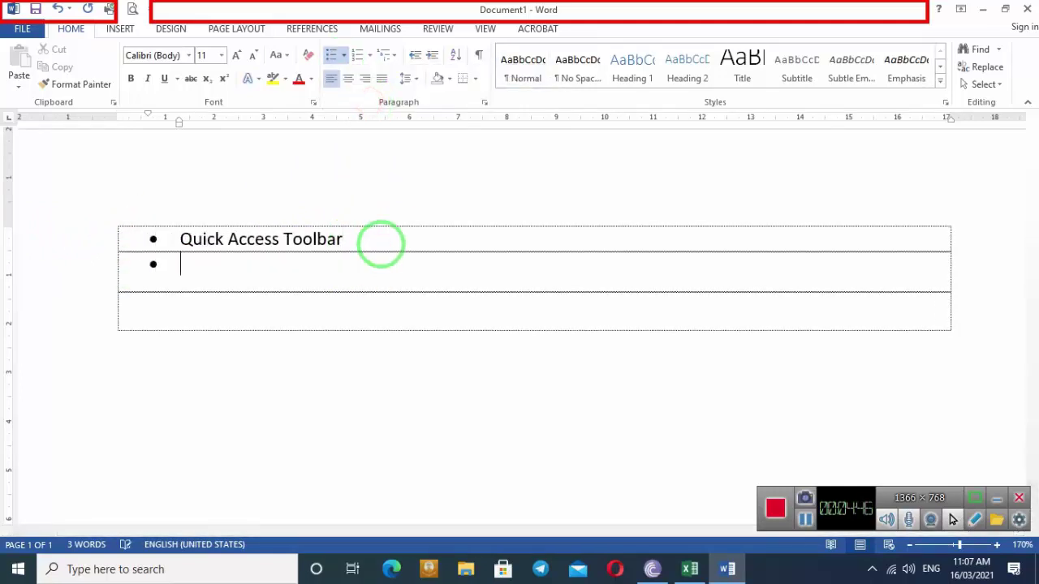
text(T)
text(itle)
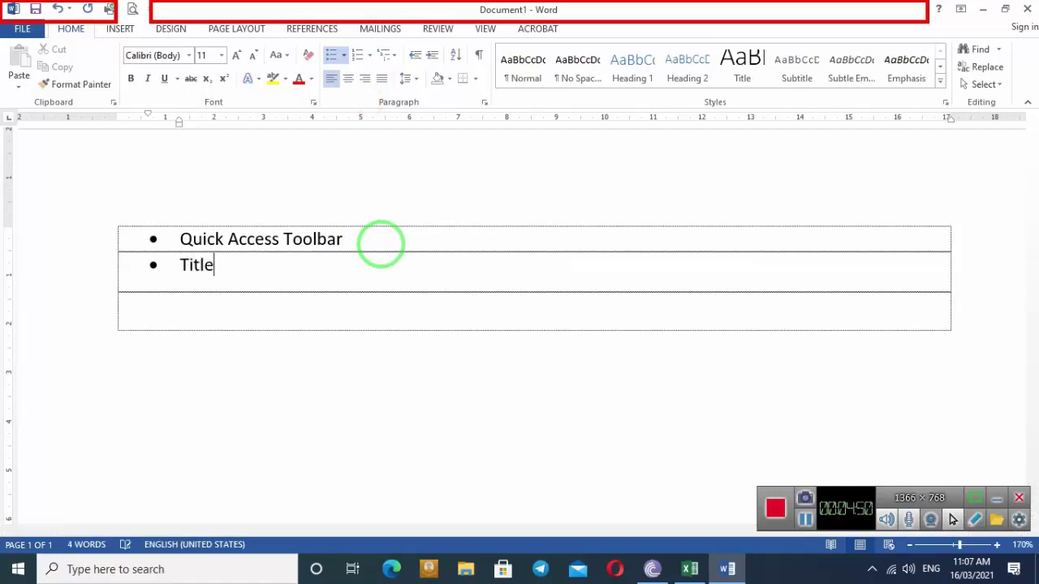
text( bar)
text(:)
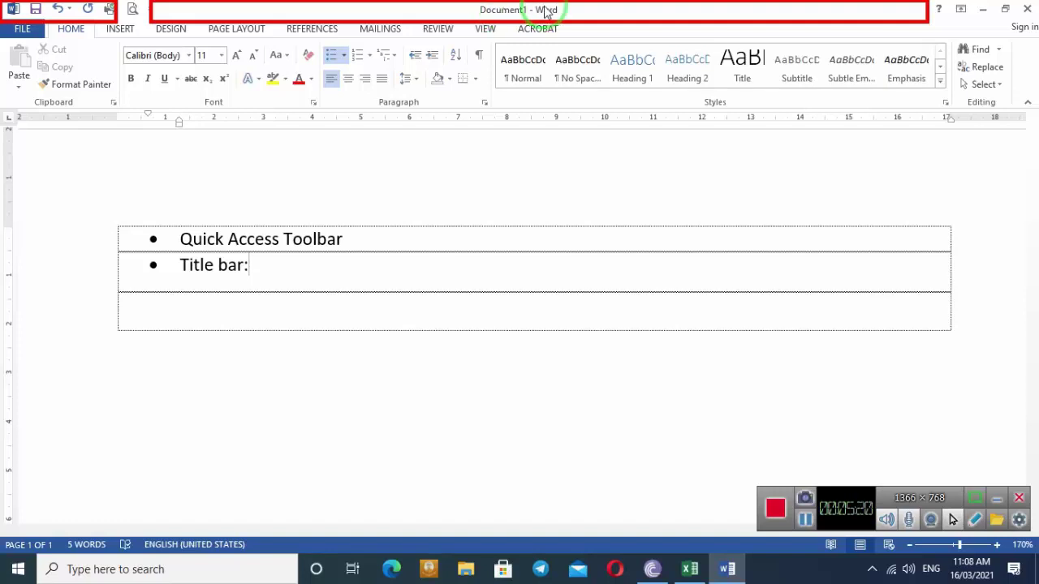
Step: Save the document to DATA (D:) under the name 'មេរៀន MS Word'
click(20, 30)
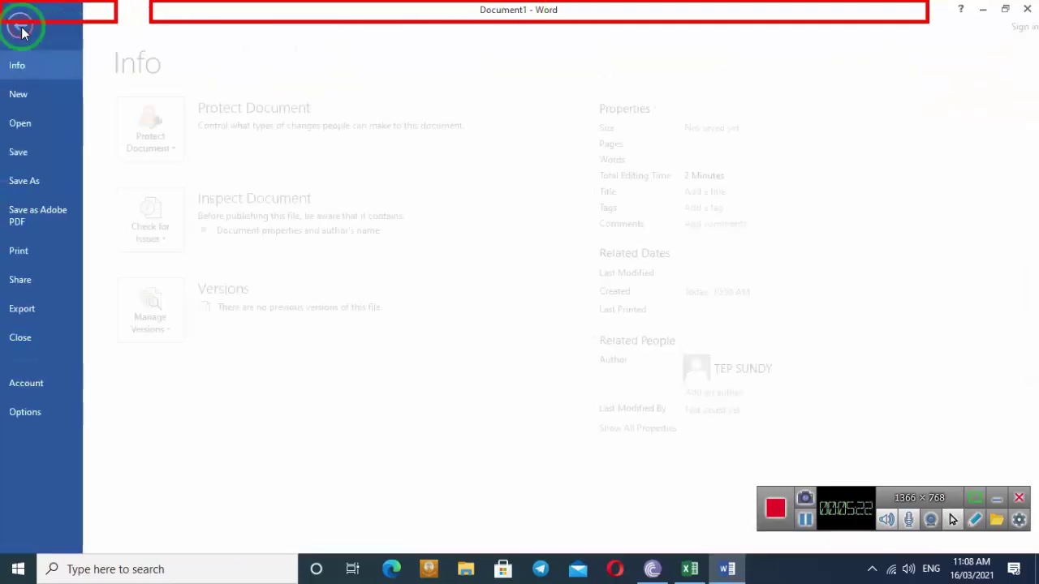
click(33, 180)
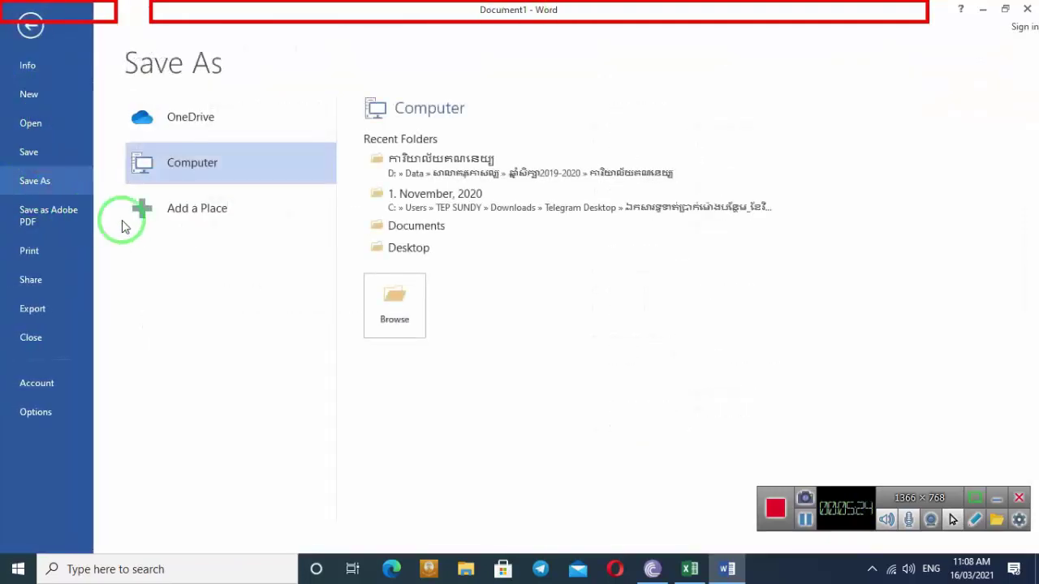
click(404, 319)
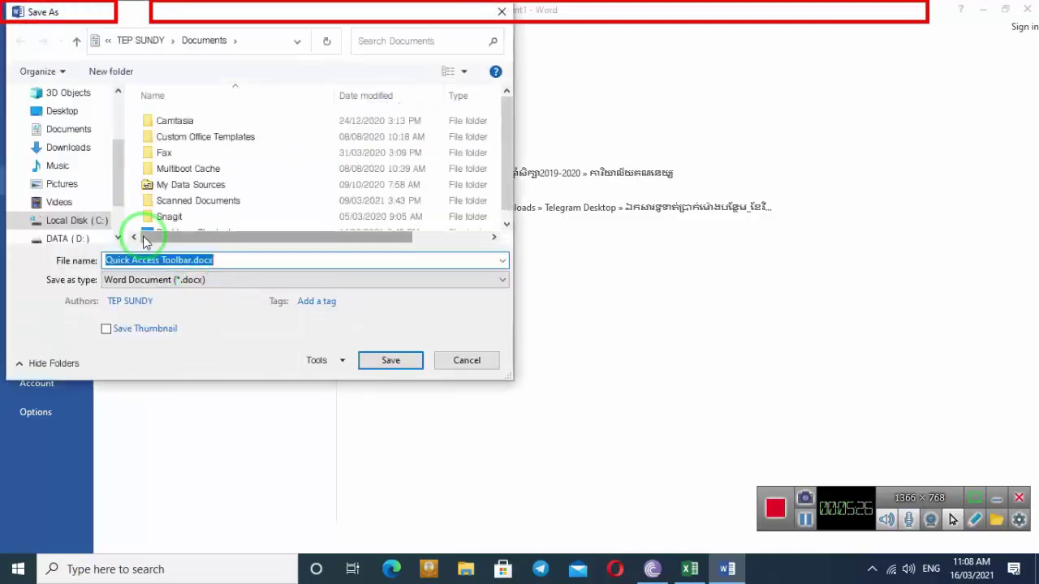
click(80, 238)
click(199, 279)
click(207, 260)
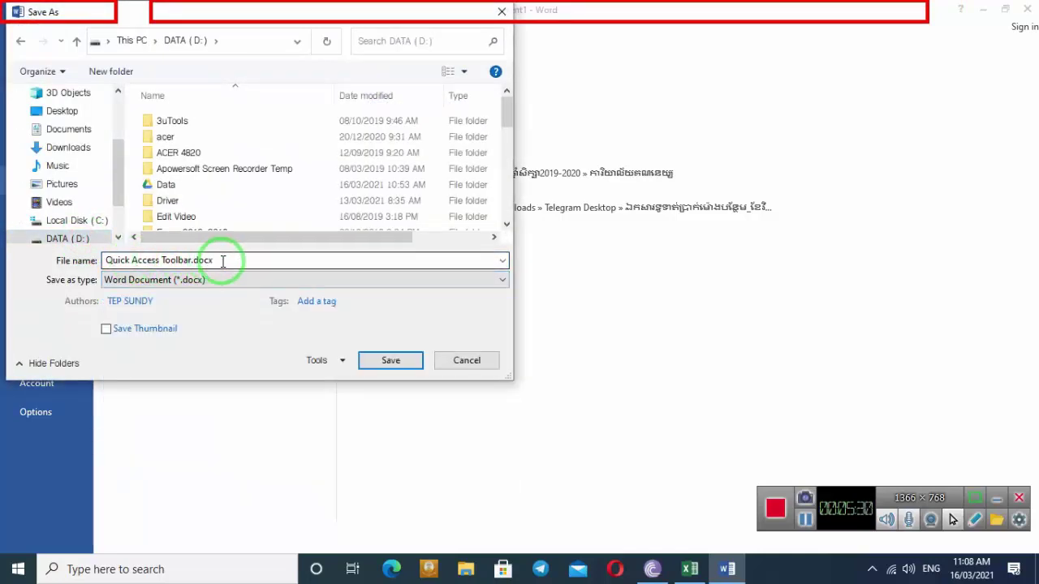
key(ctrl+a)
text(មេ)
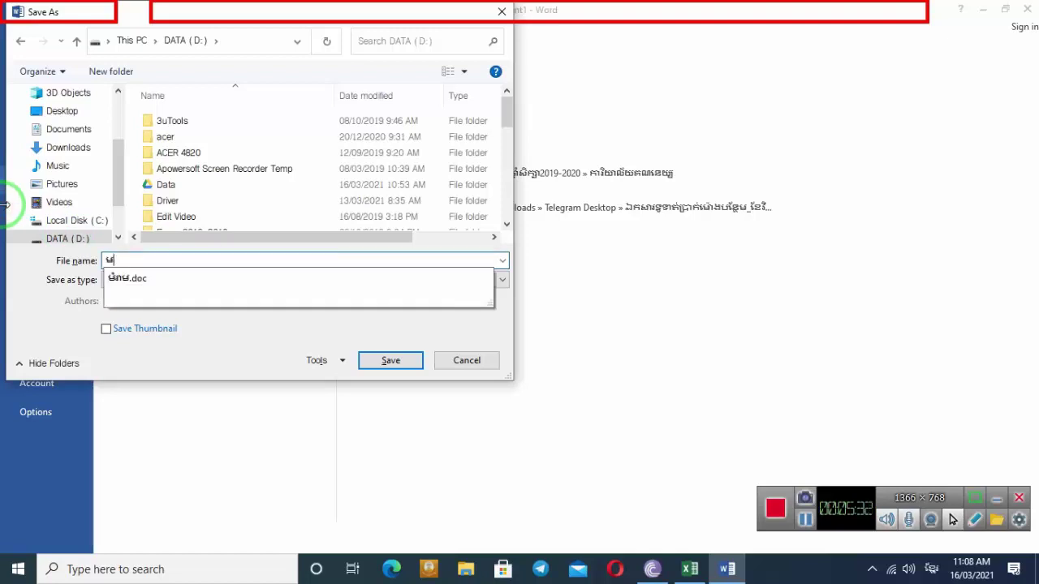
text(រៀន)
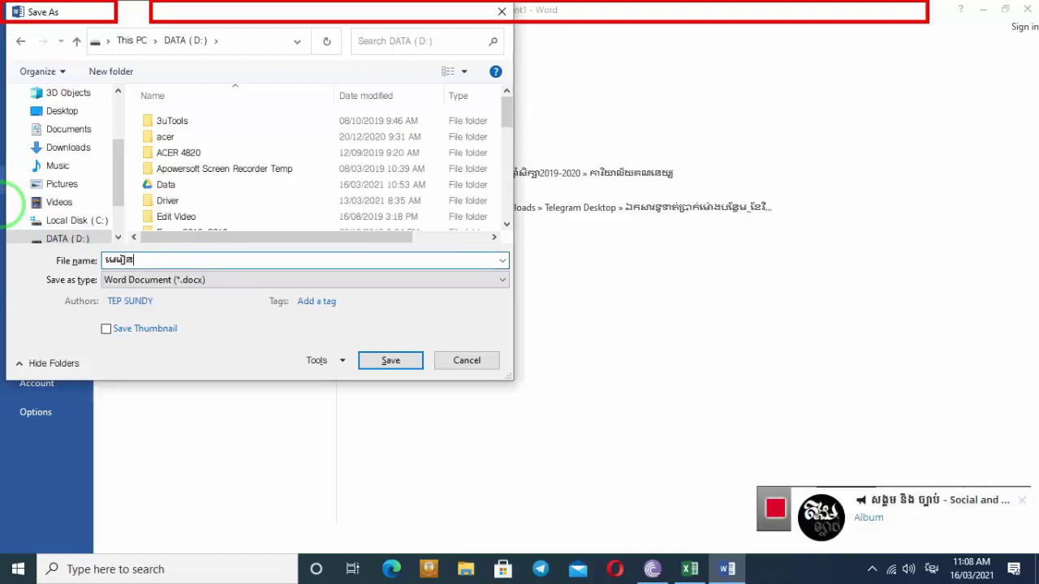
key(alt+shift)
text( M)
text(SWord)
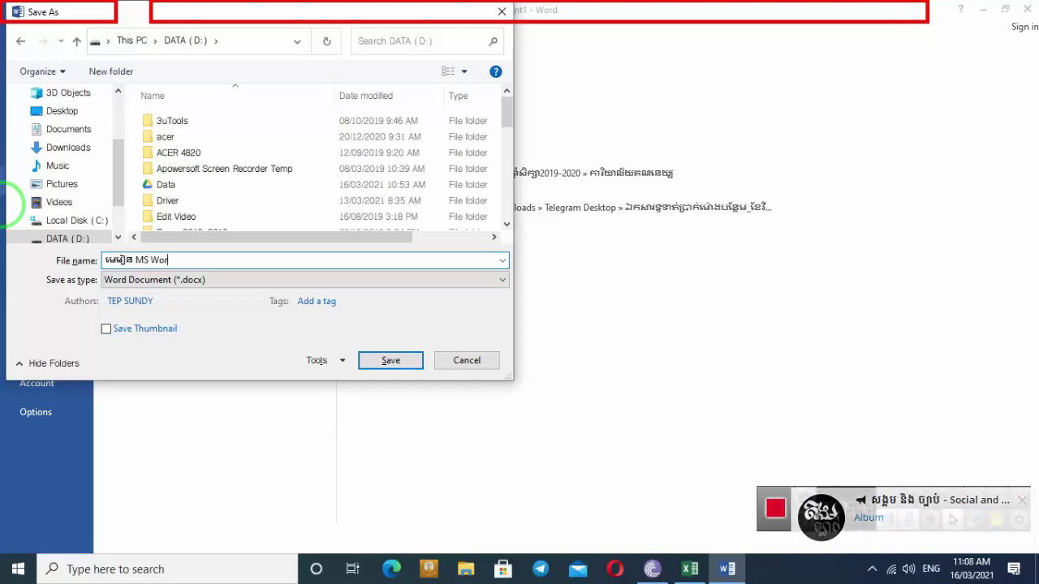
key(Return)
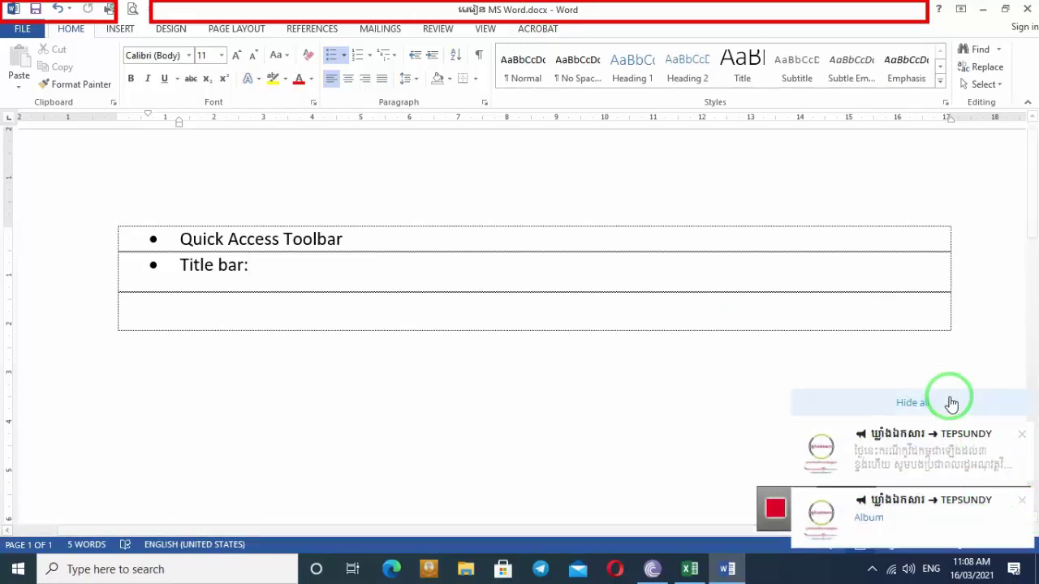
click(946, 399)
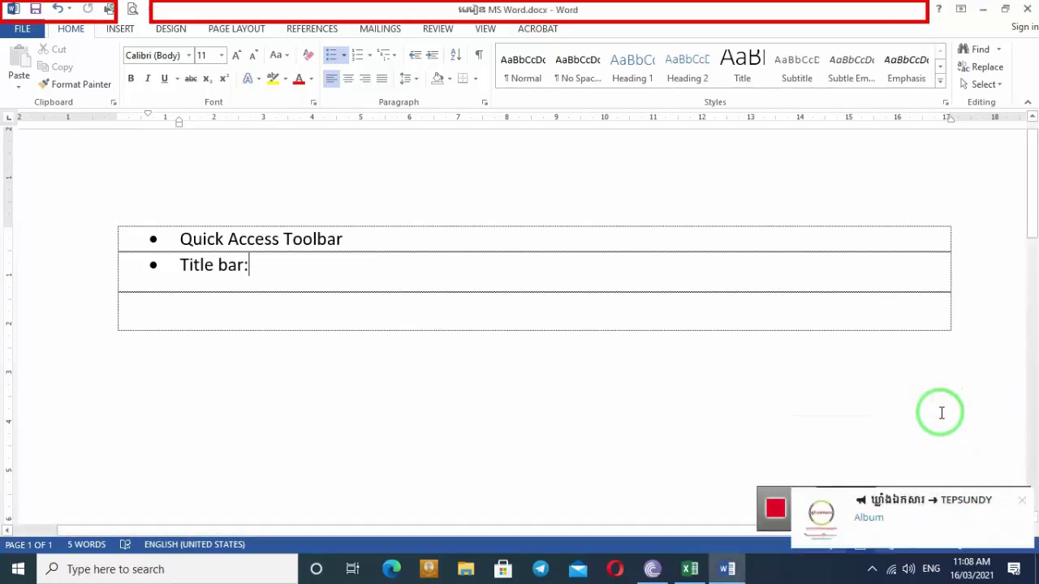
click(1022, 500)
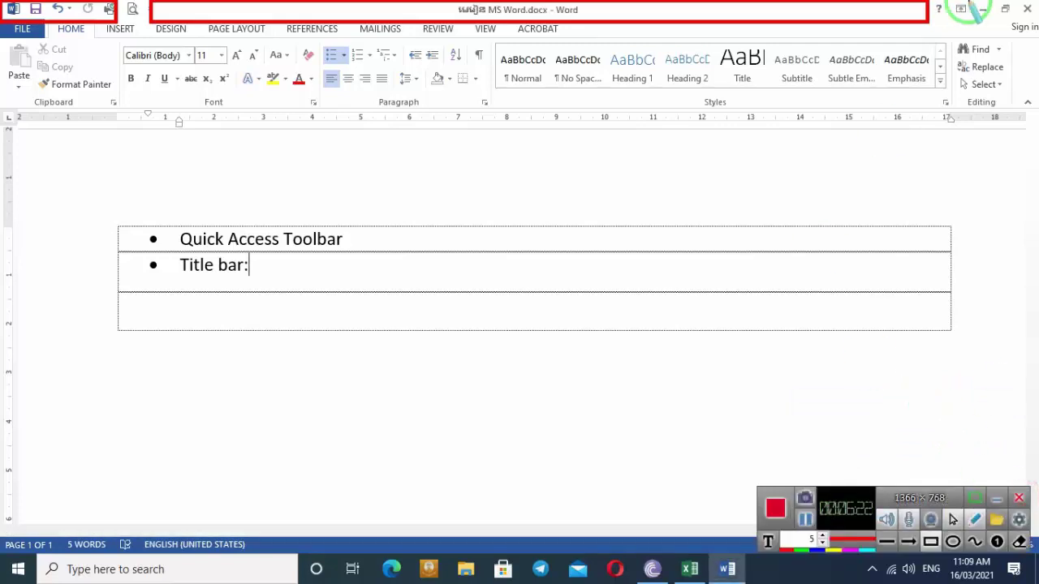
click(940, 10)
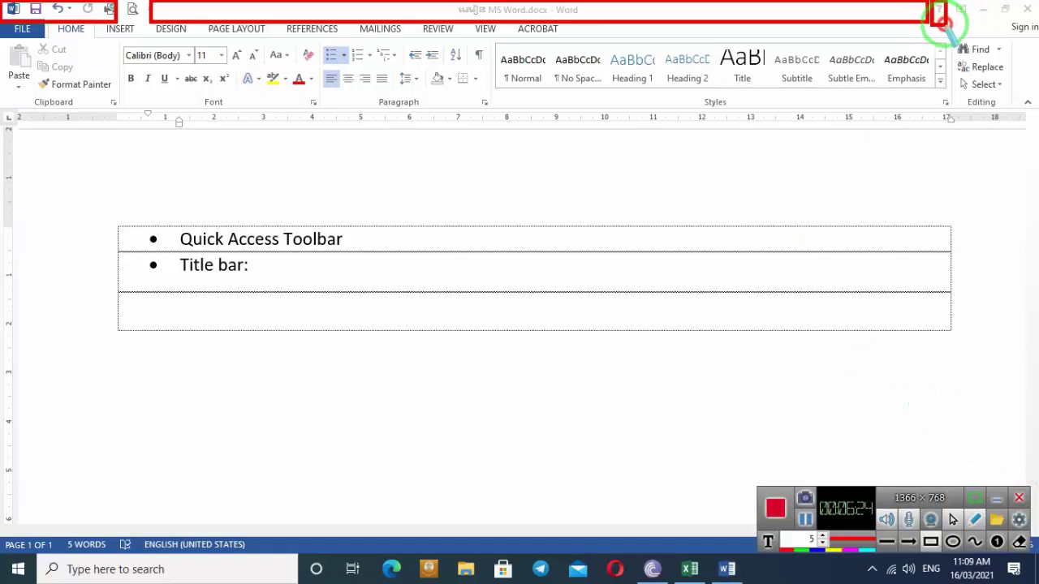
drag(944, 18, 946, 23)
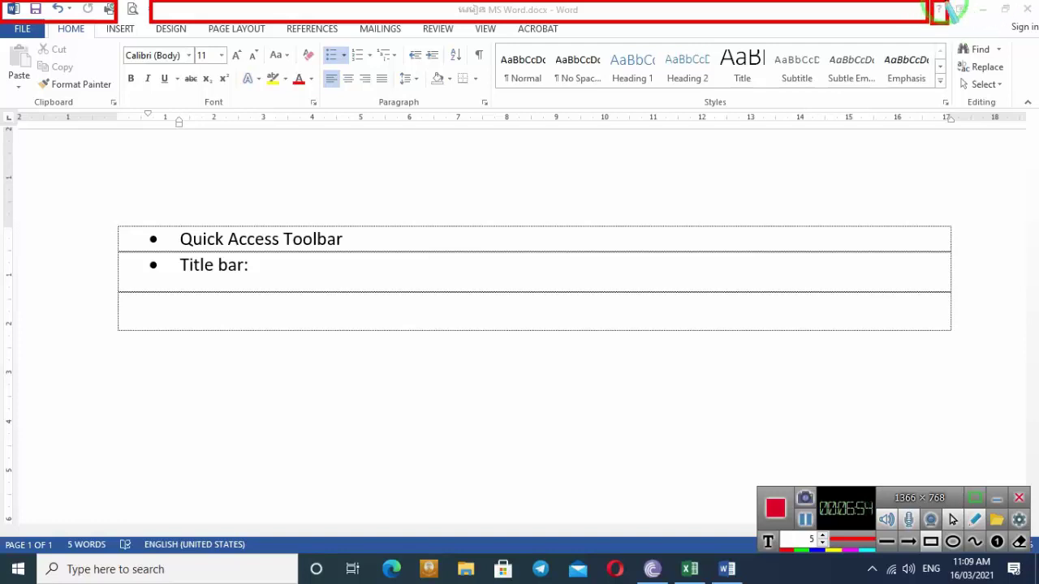
drag(955, 1, 1030, 22)
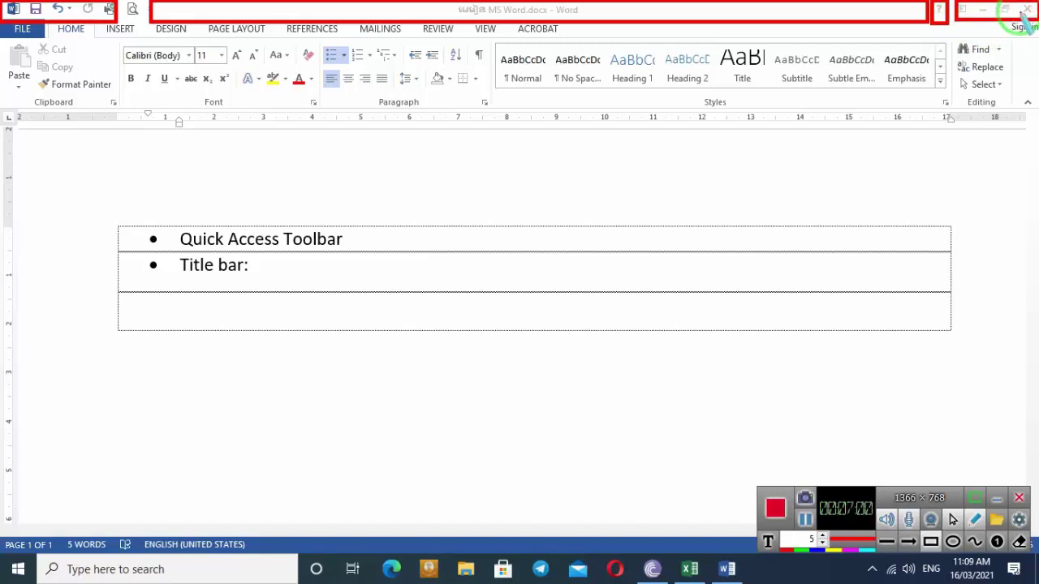
key(Escape)
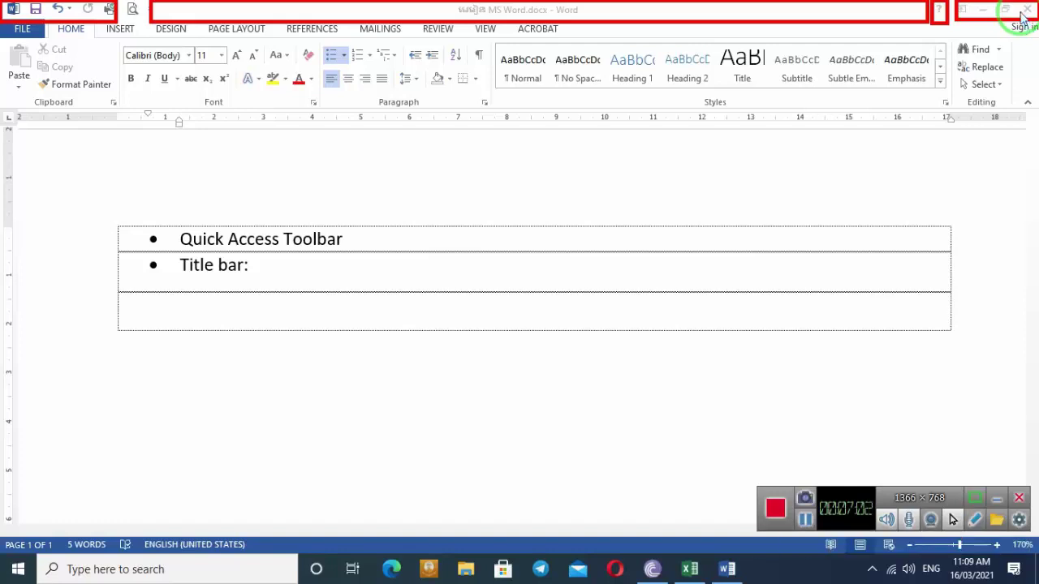
Step: Try the Show Tabs and Auto-hide Ribbon display modes
click(963, 9)
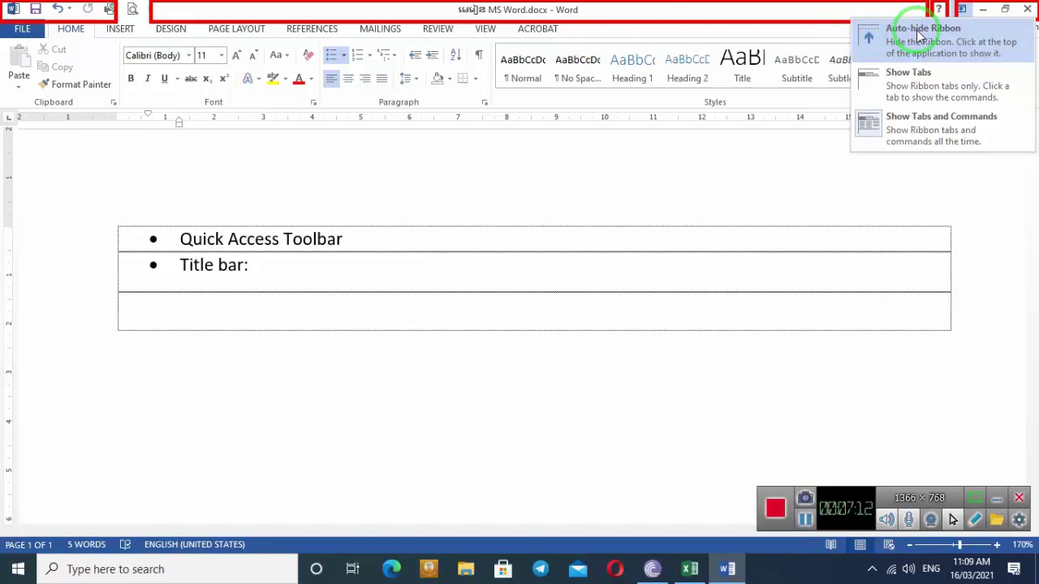
click(962, 10)
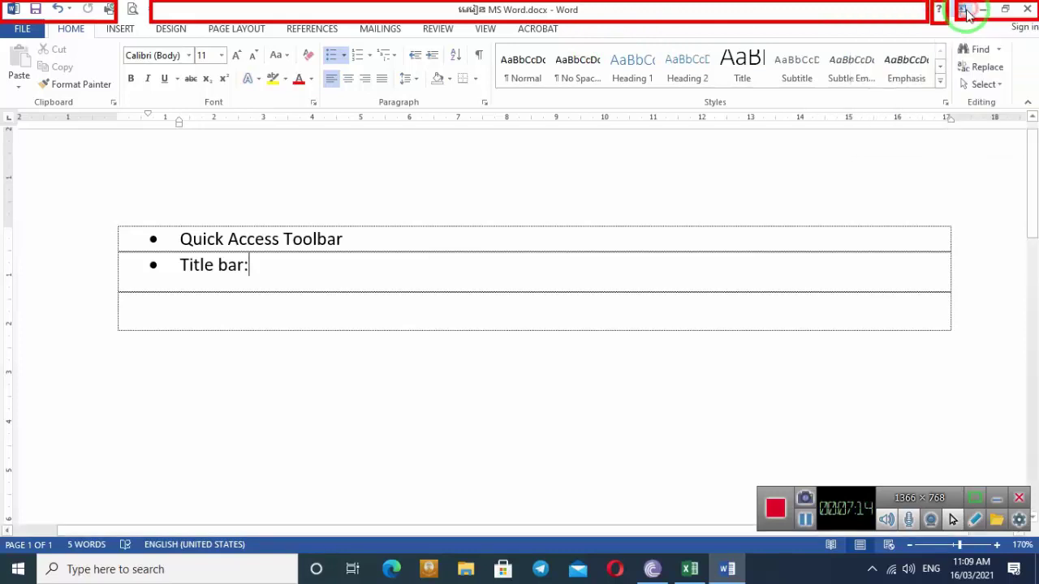
click(964, 11)
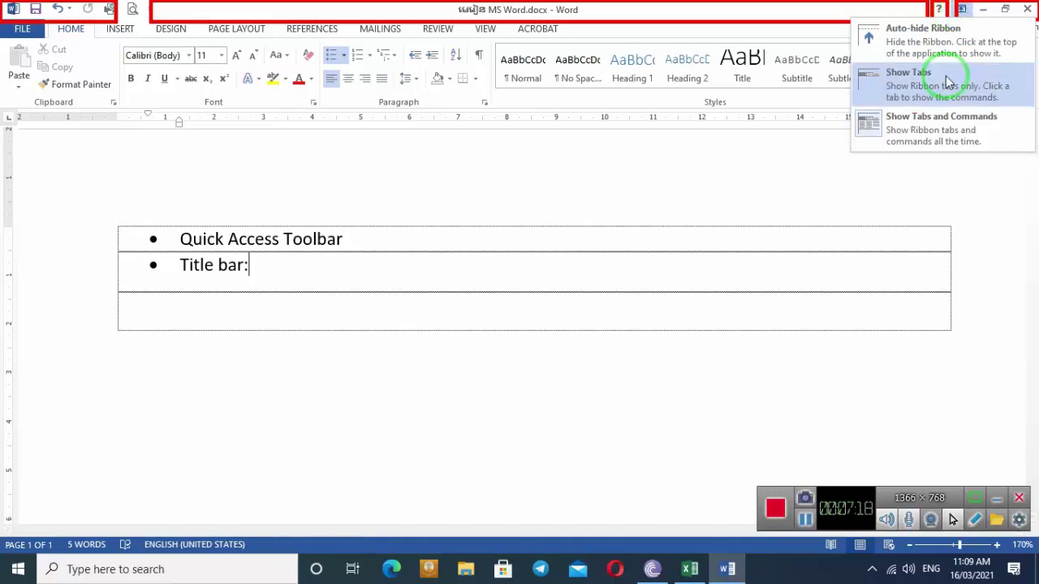
click(946, 78)
click(964, 9)
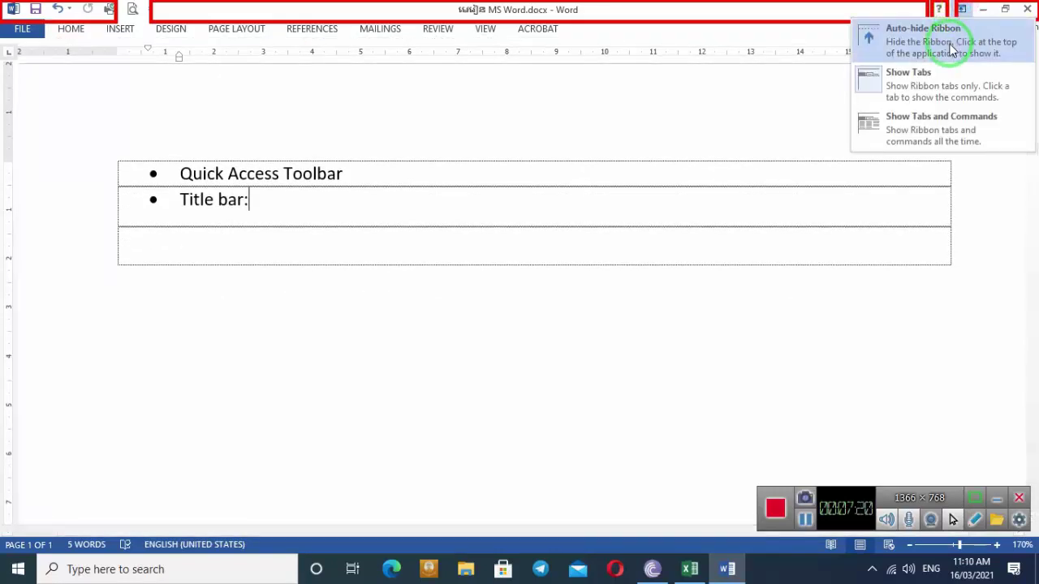
click(903, 77)
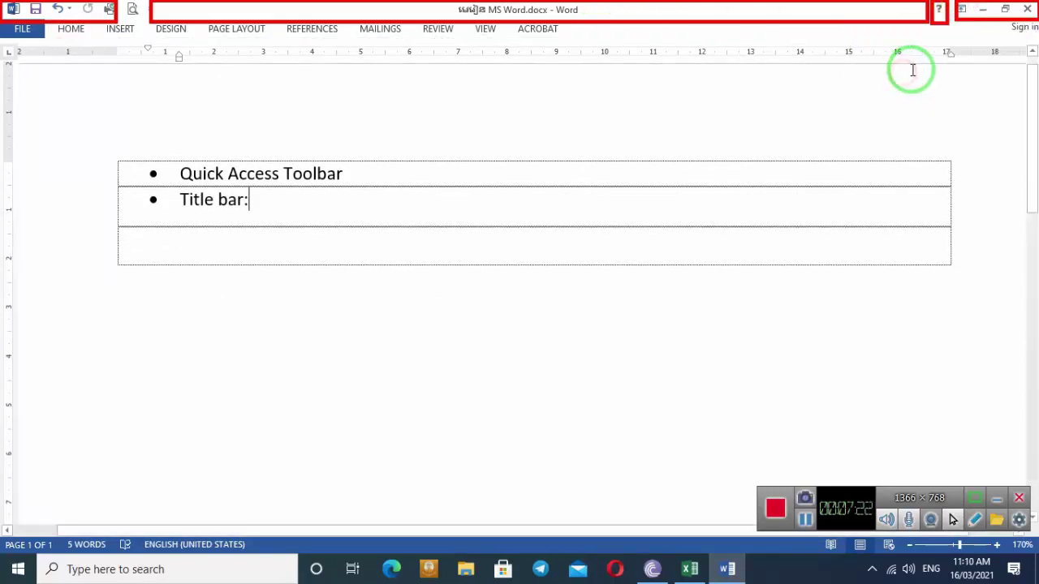
click(962, 9)
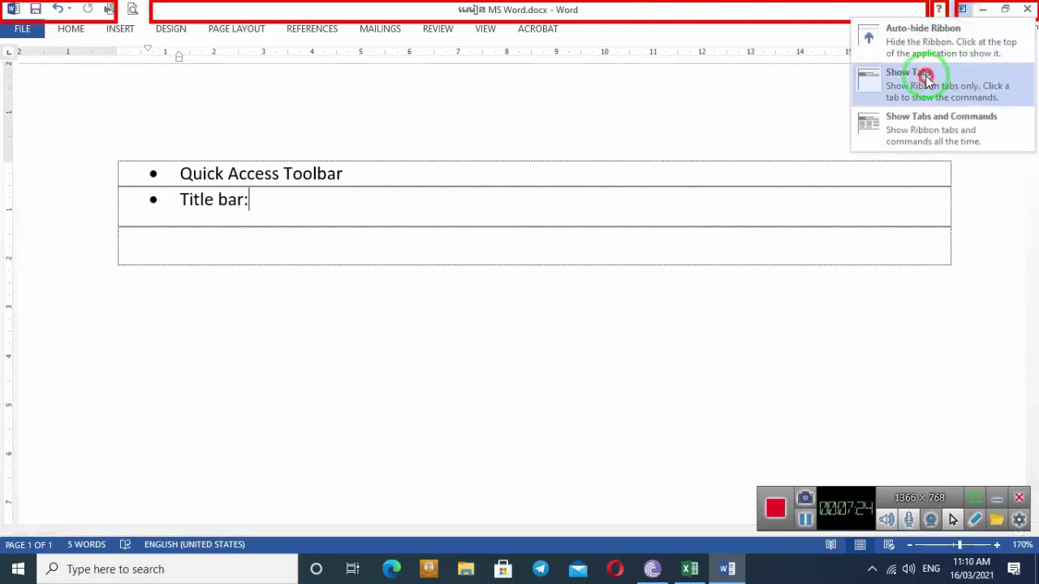
click(935, 82)
click(963, 10)
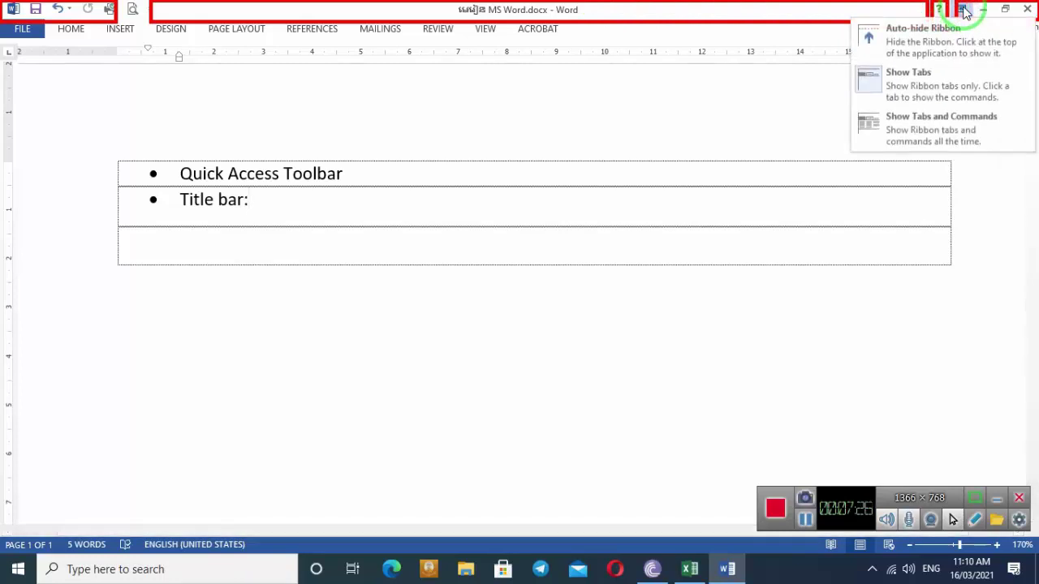
click(941, 46)
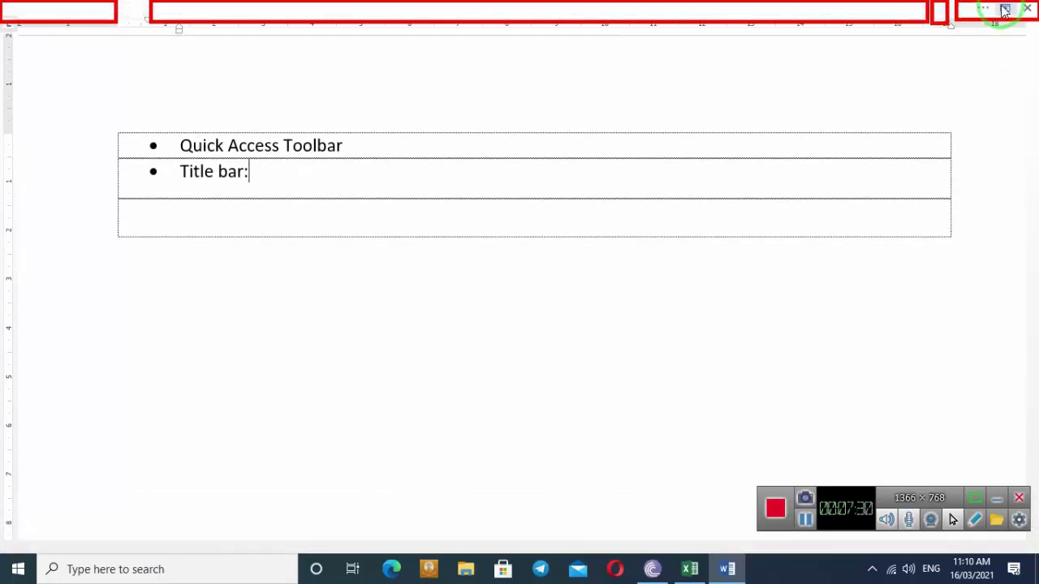
Step: Return to Show Tabs and Commands and display the VIEW tab's commands
click(1005, 8)
click(939, 27)
click(974, 12)
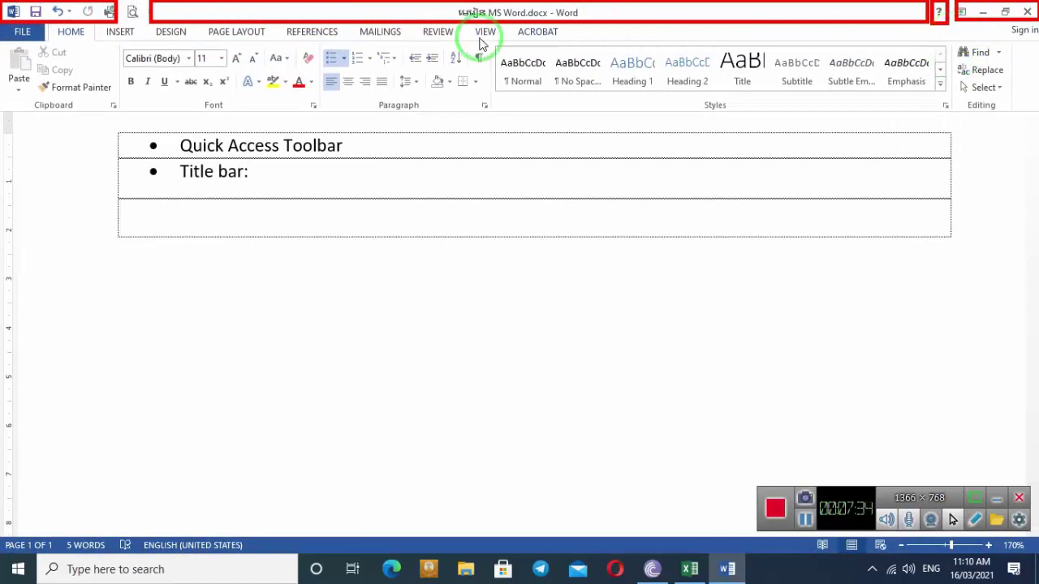
click(484, 33)
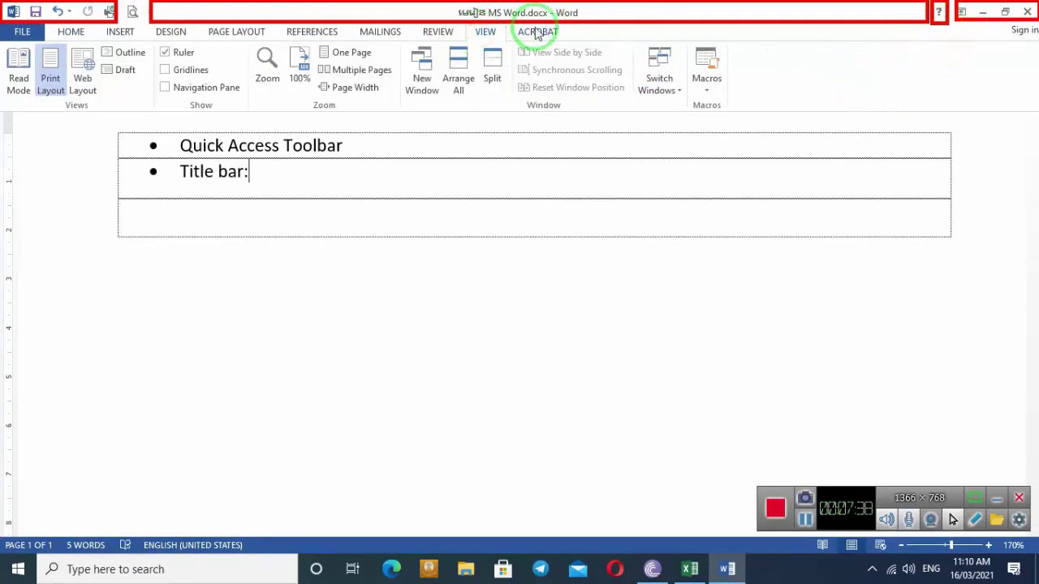
click(538, 31)
click(487, 31)
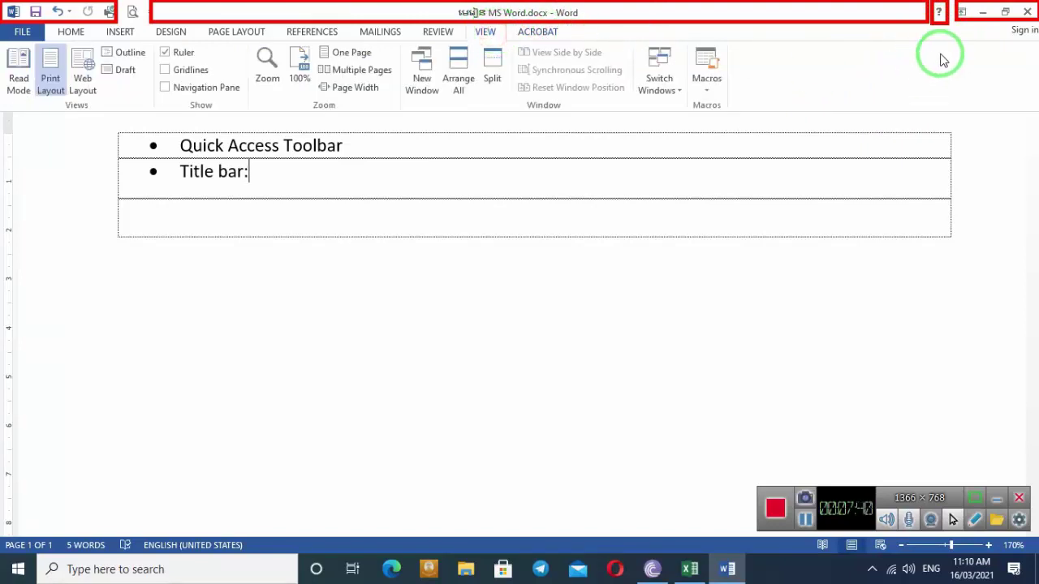
click(965, 16)
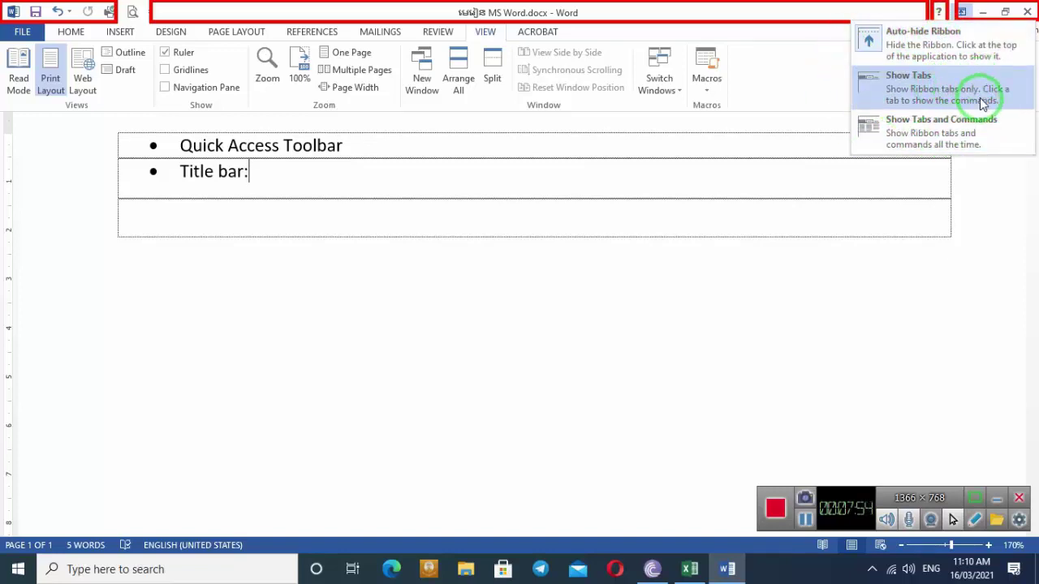
Step: Minimize Word, restore it from the taskbar, restore down, then maximize it again
click(984, 134)
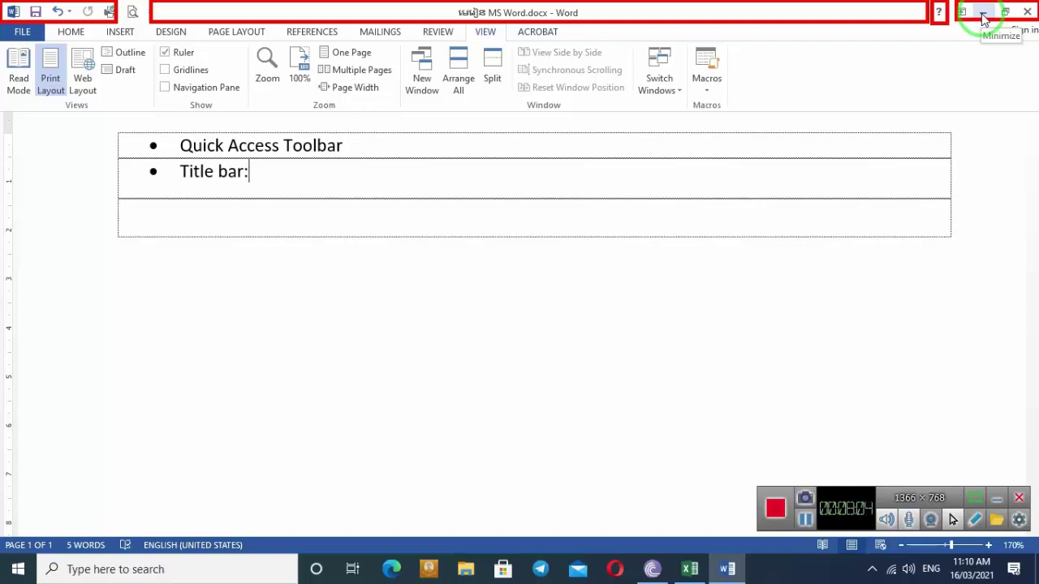
click(984, 15)
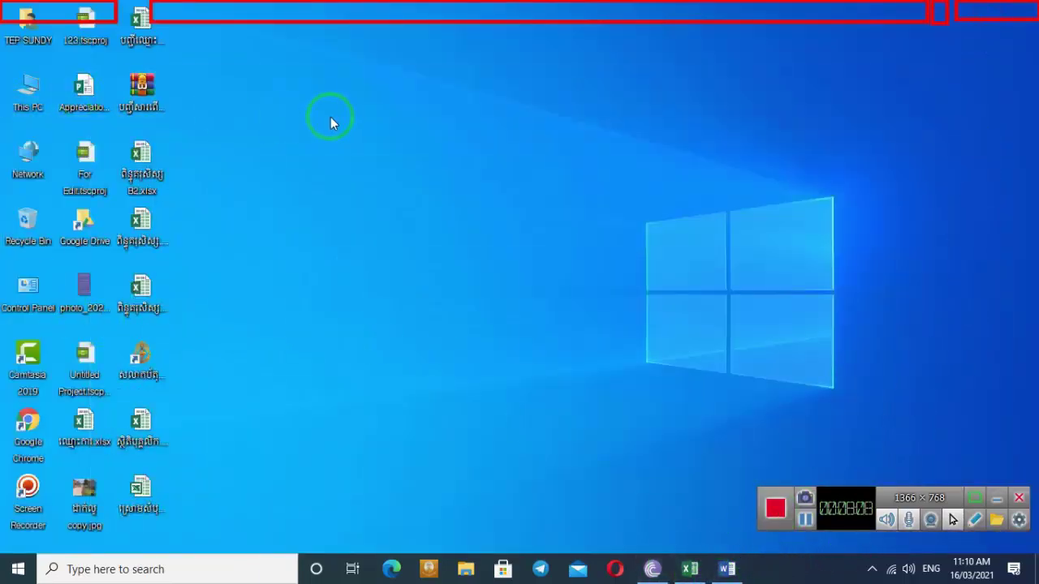
click(727, 569)
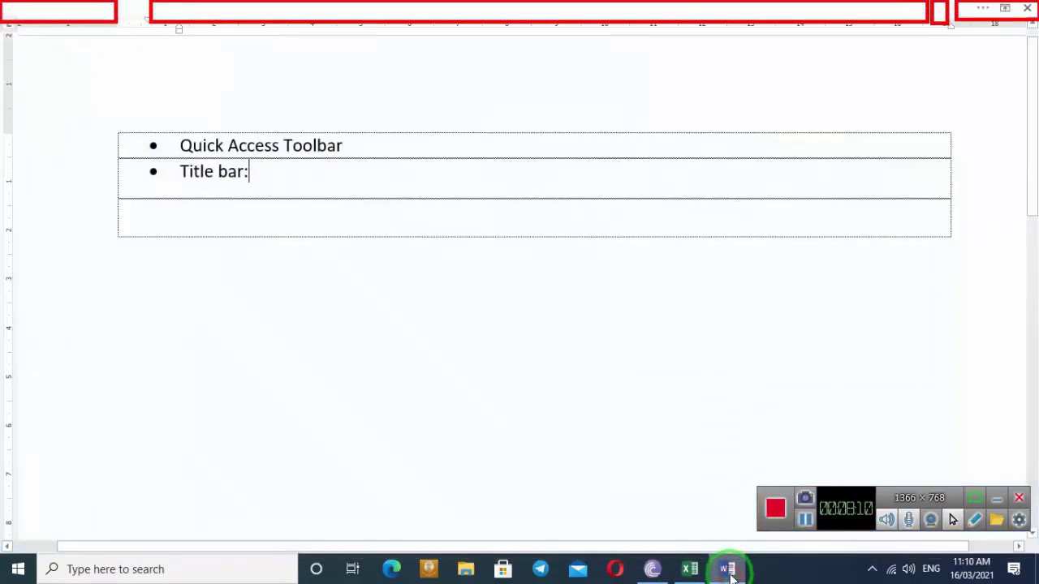
click(996, 9)
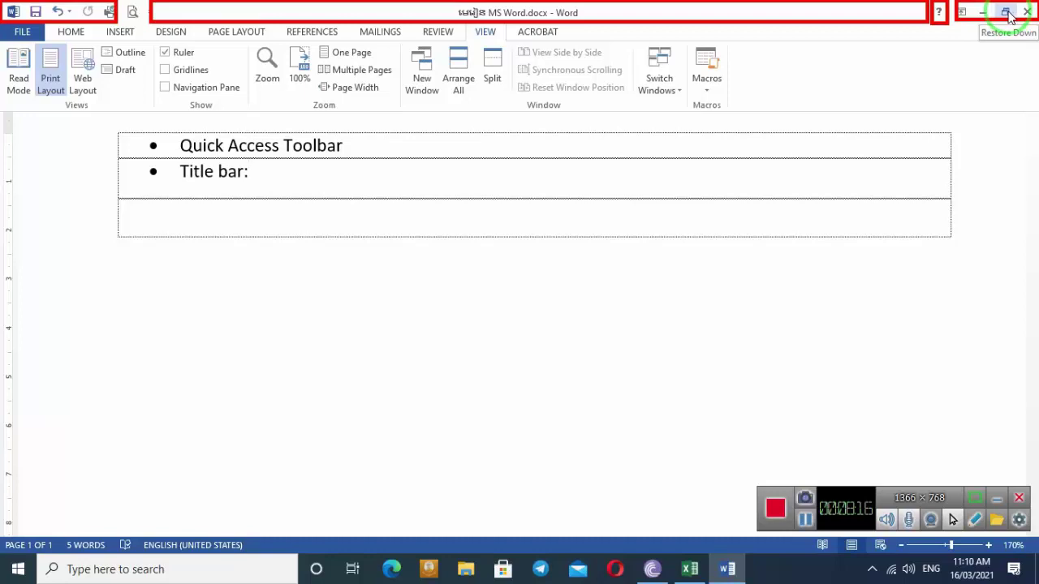
click(1006, 12)
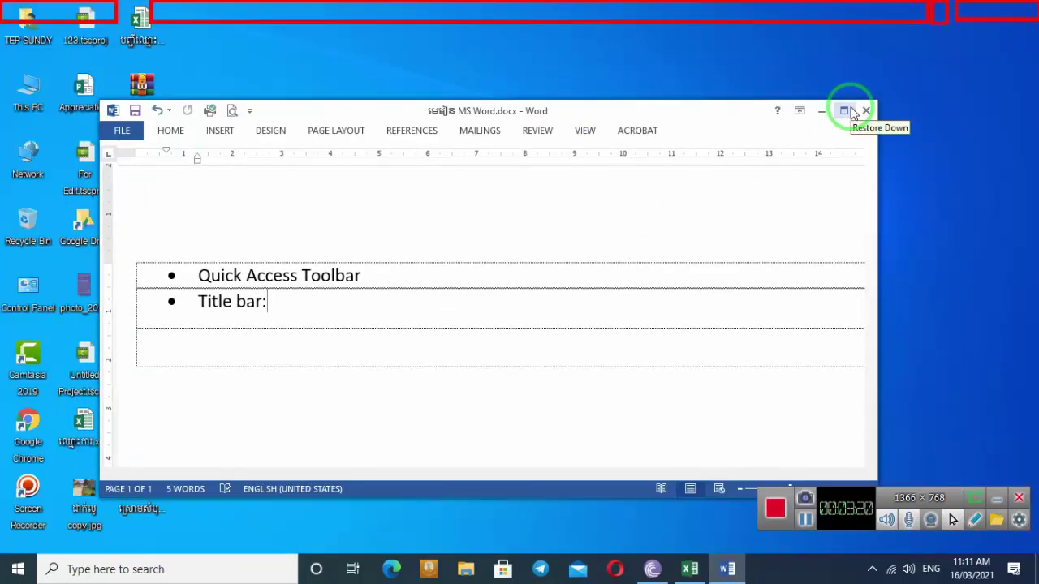
click(848, 112)
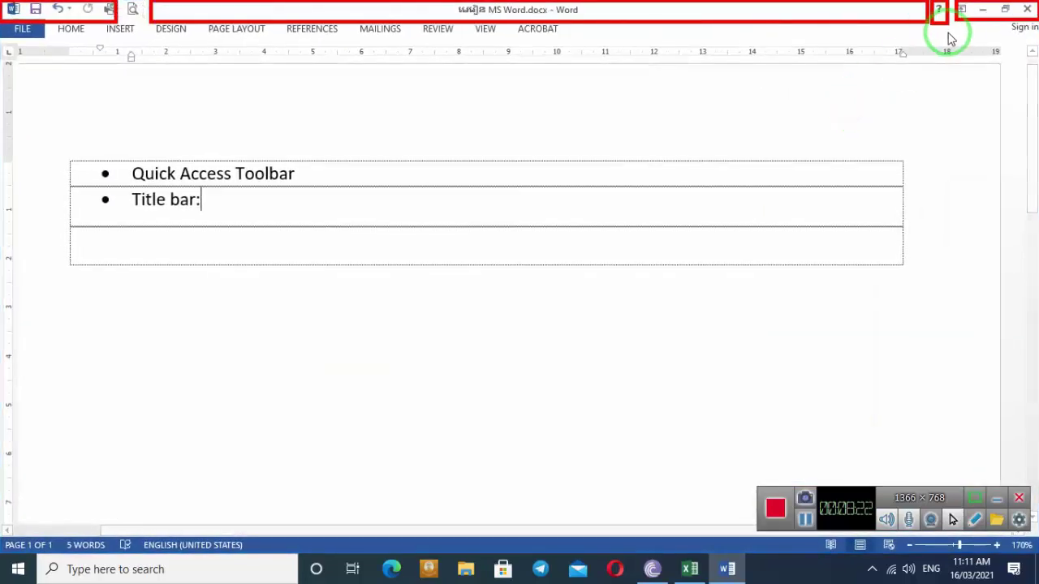
click(483, 29)
Step: Uncheck Collapse the Ribbon to pin the full ribbon, then restore down and re-maximize Word
right_click(801, 91)
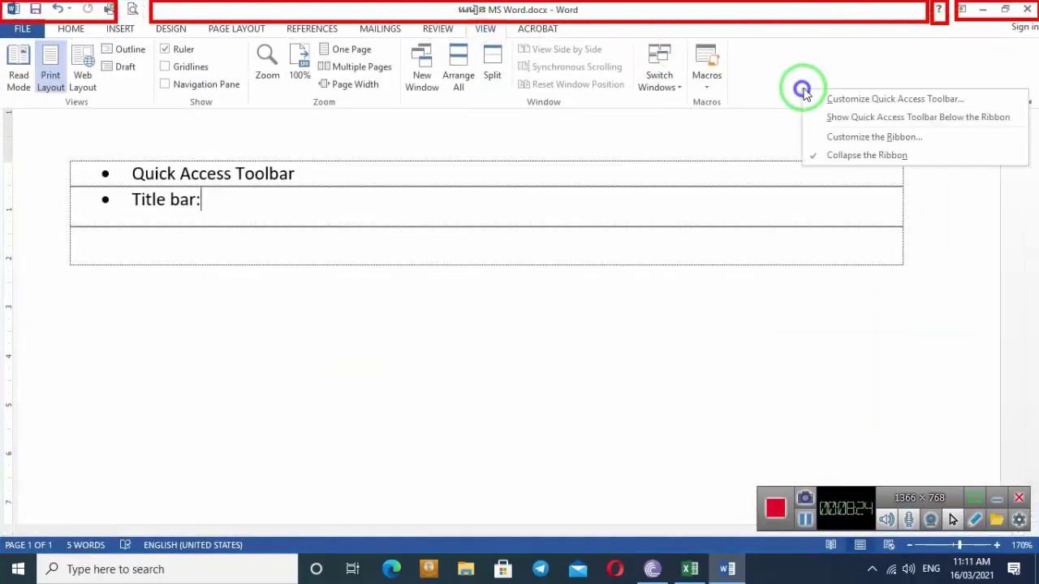
click(829, 155)
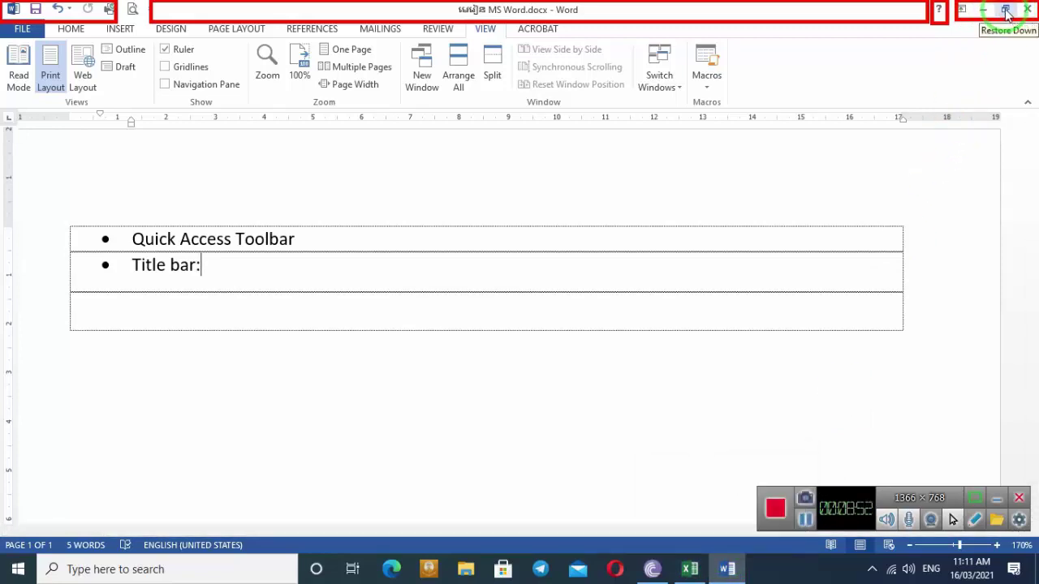
click(1004, 10)
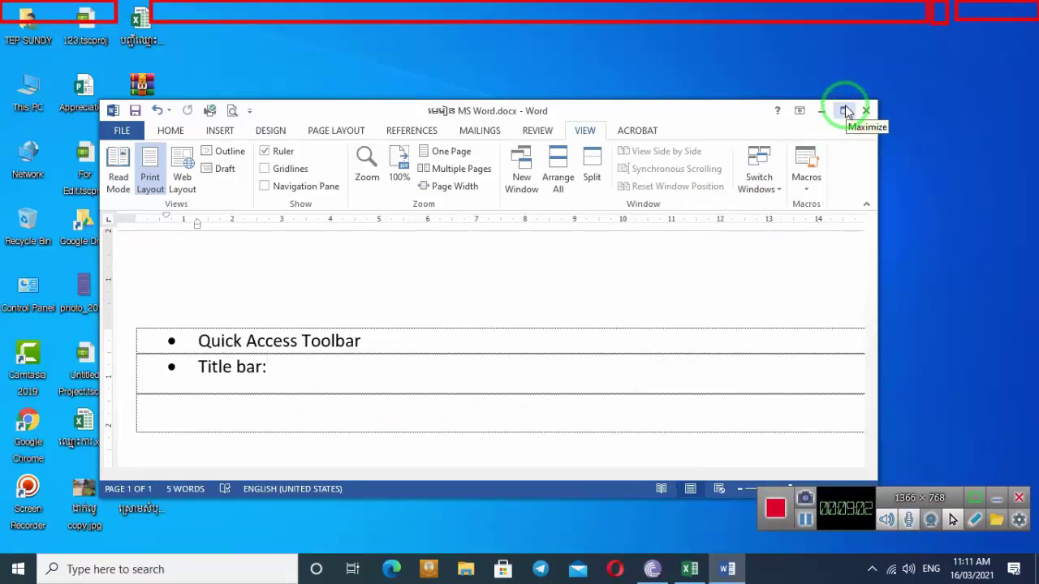
click(846, 112)
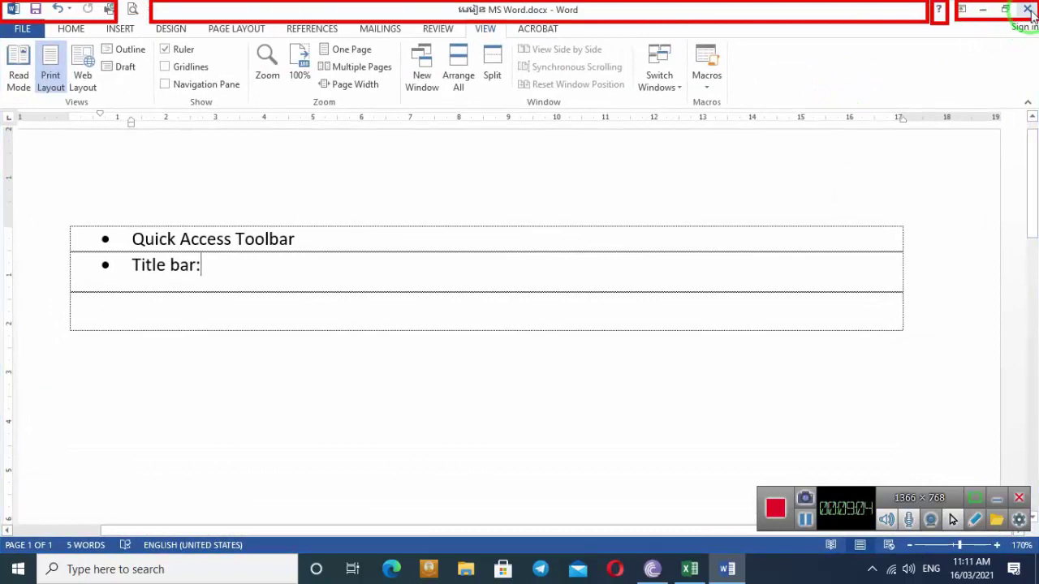
Step: Undo the 'Title bar:' bullet text and redo it back
key(ctrl+z)
key(ctrl+z)
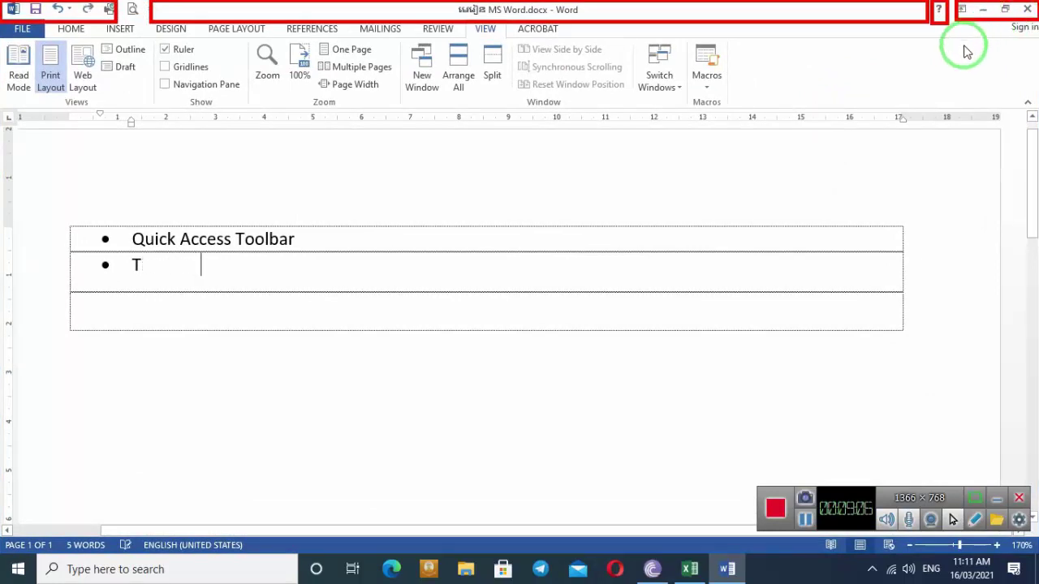
key(ctrl+z)
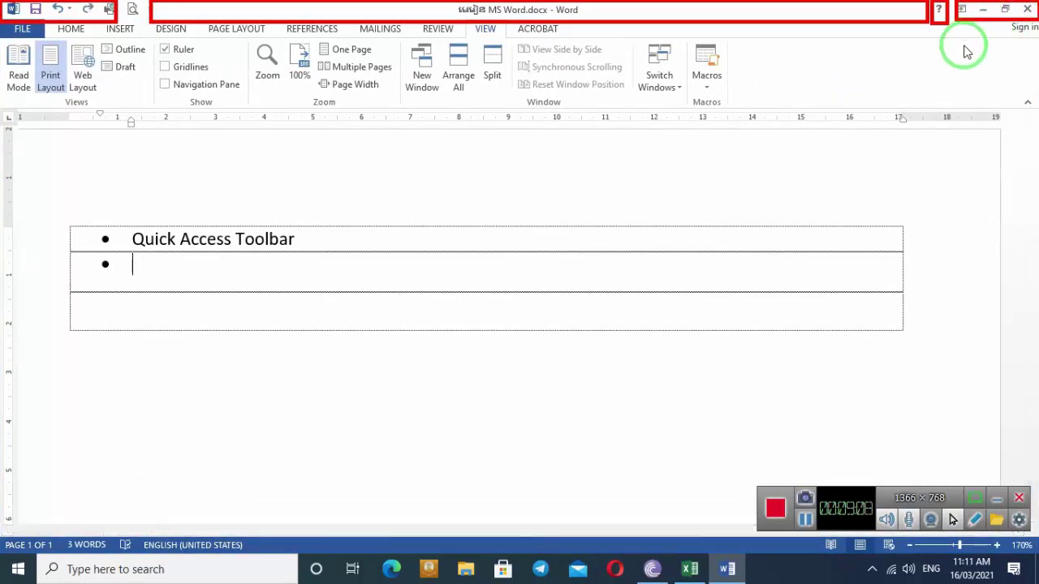
key(ctrl+y)
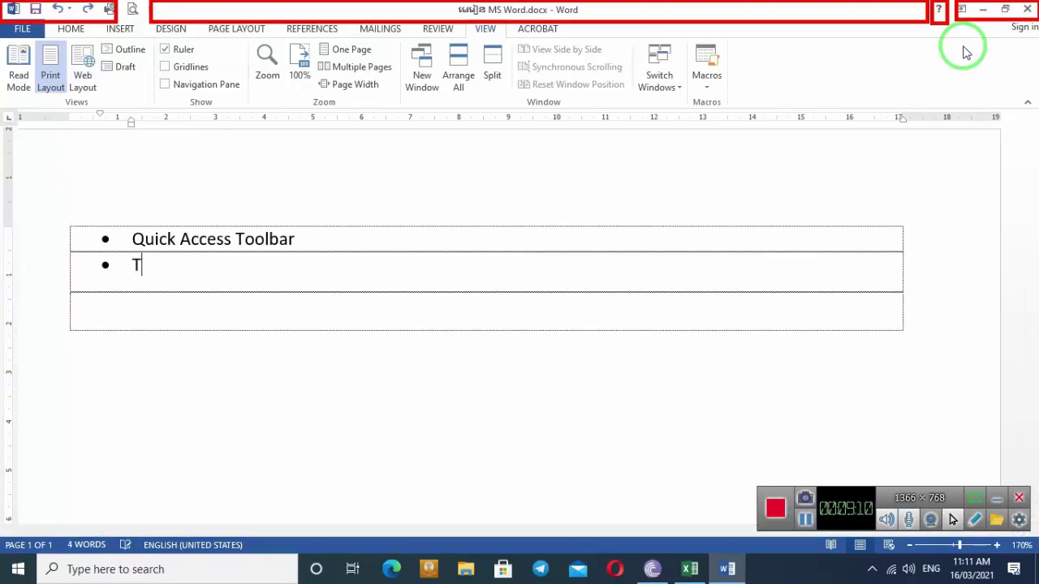
key(ctrl+y)
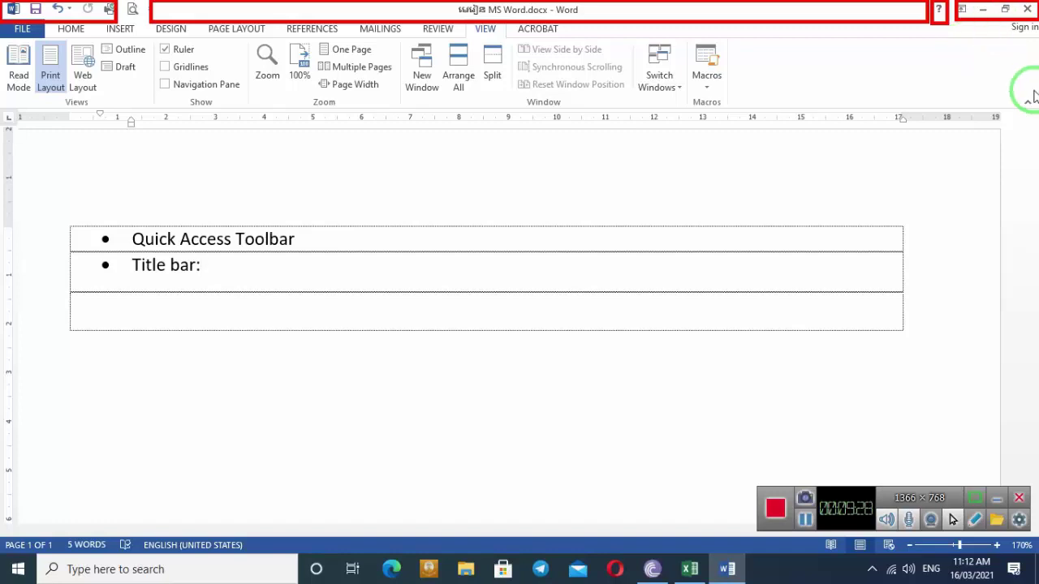
key(ctrl+alt+d)
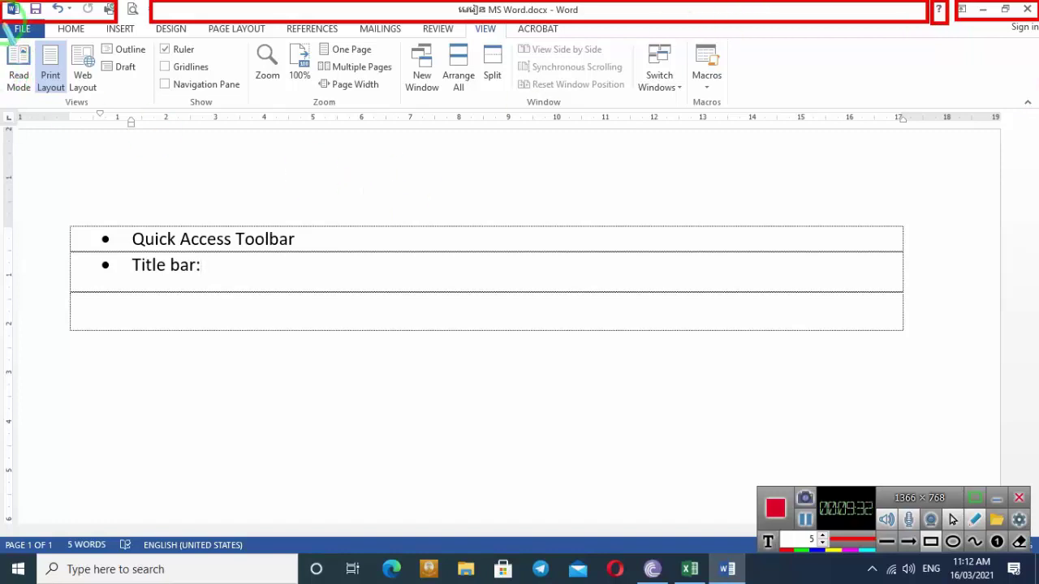
drag(3, 25, 827, 120)
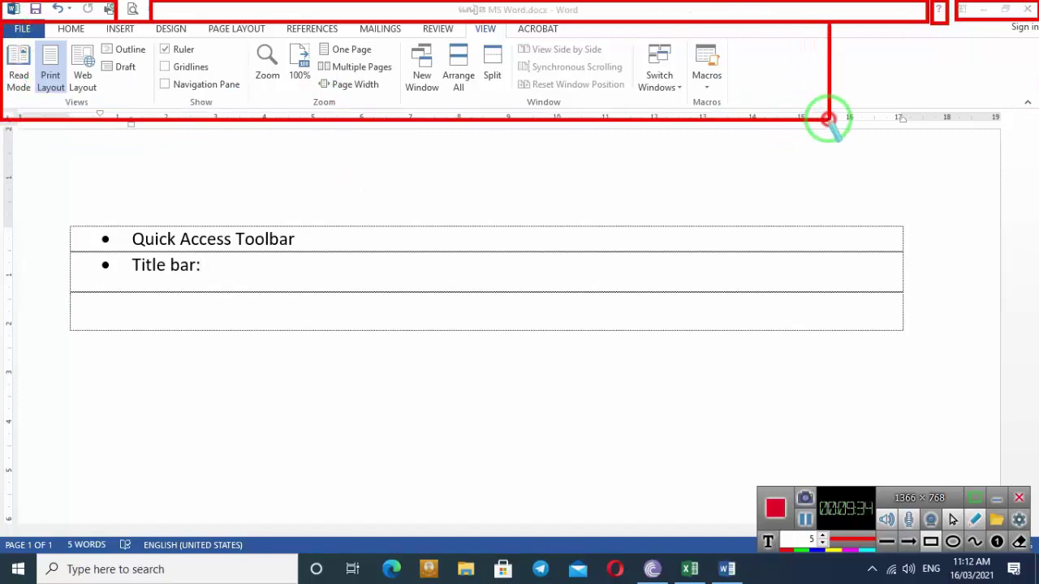
mouse_move(828, 120)
mouse_down()
mouse_move(1032, 120)
mouse_move(1031, 108)
mouse_up()
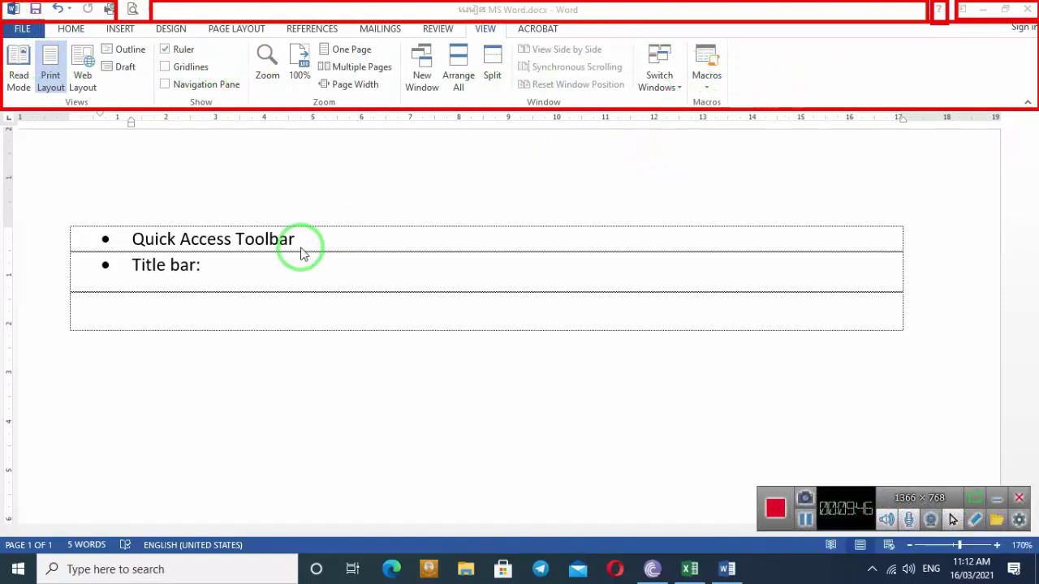
click(212, 274)
Step: Add a 'Ribbon' bullet below 'Title bar:' with an empty indented sub-bullet under it
key(Return)
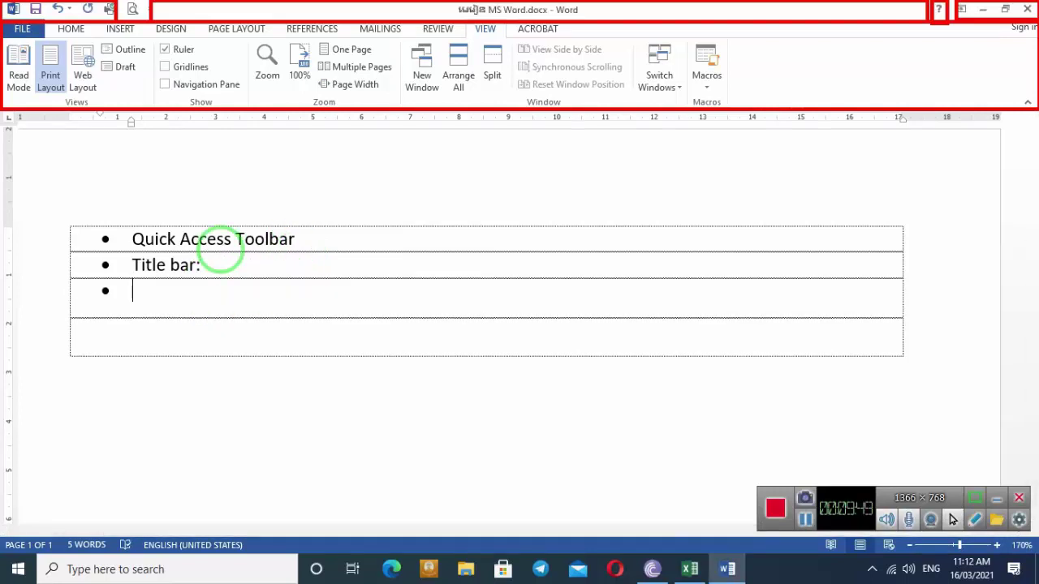
text(Ri)
text(bbon)
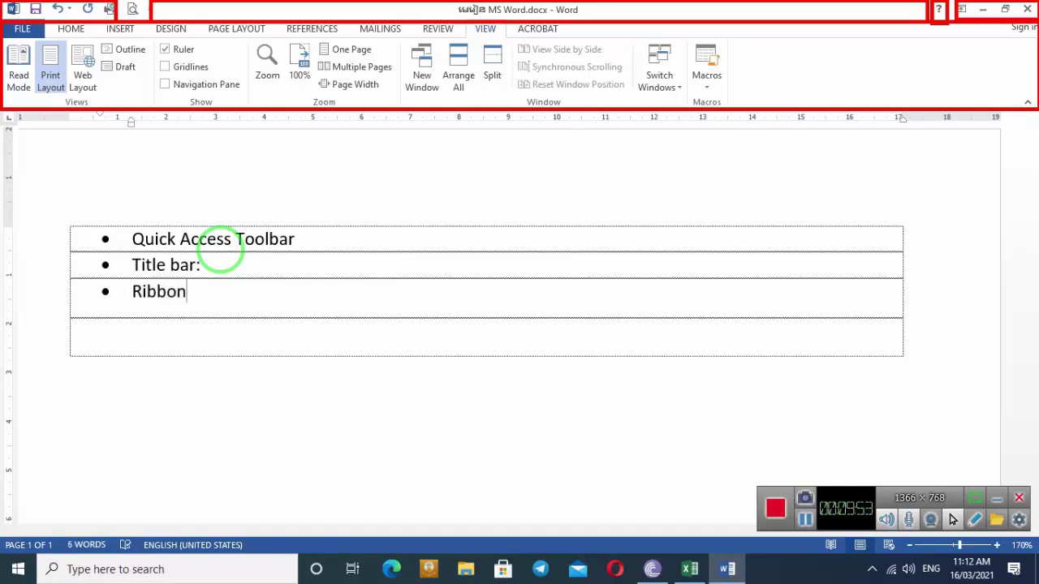
key(Return)
key(Tab)
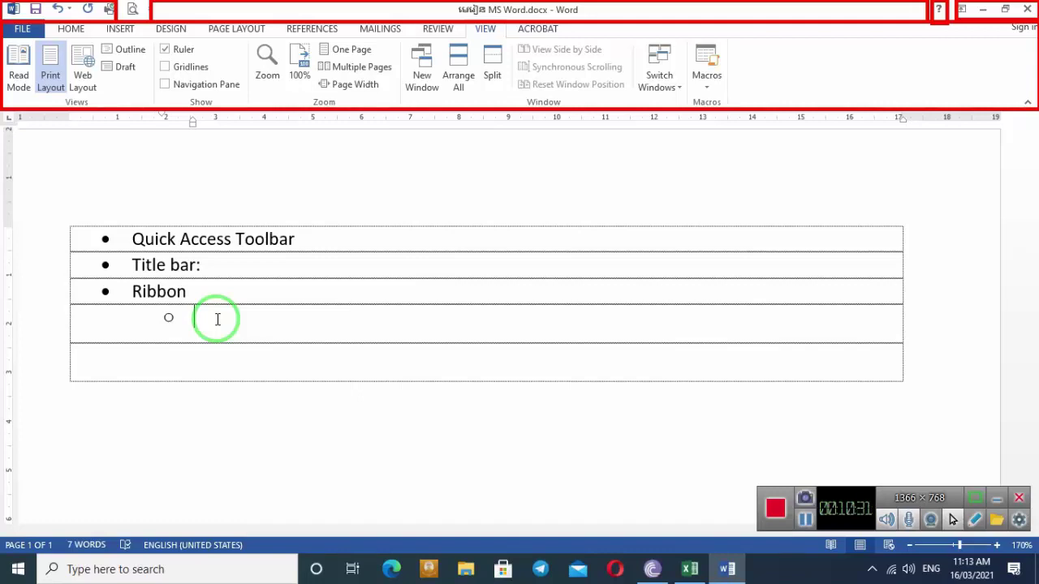
Step: Type 'Tabs:' on the sub-bullet, correcting the 'Tabz' typo
text(Ta)
text(bz)
key(BackSpace)
text(s:)
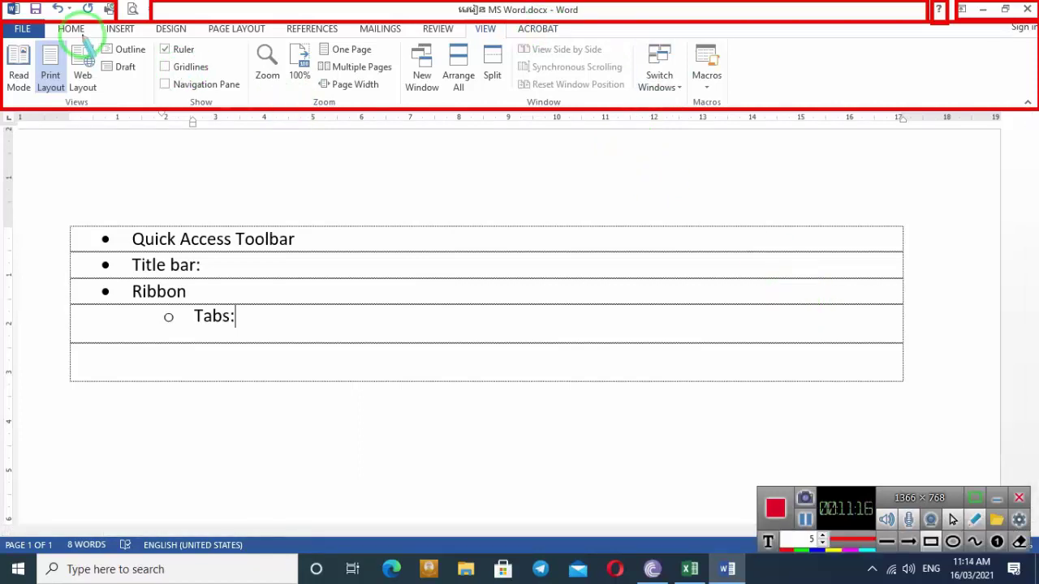
Step: Select the outline text from 'Quick Access Toolbar' through 'Tabs:'
click(23, 29)
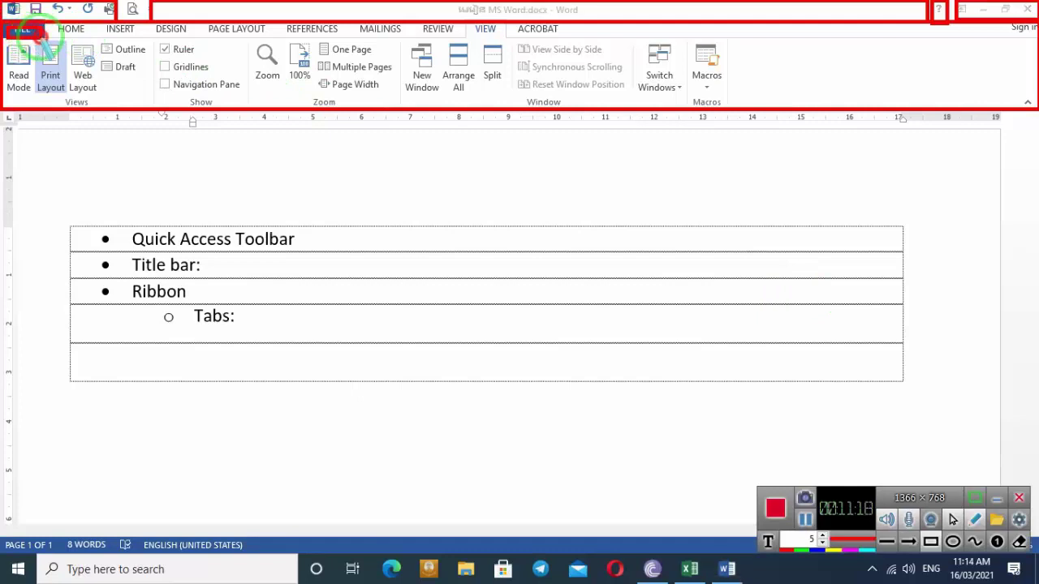
mouse_move(55, 22)
mouse_down()
mouse_move(83, 35)
mouse_move(507, 36)
mouse_up()
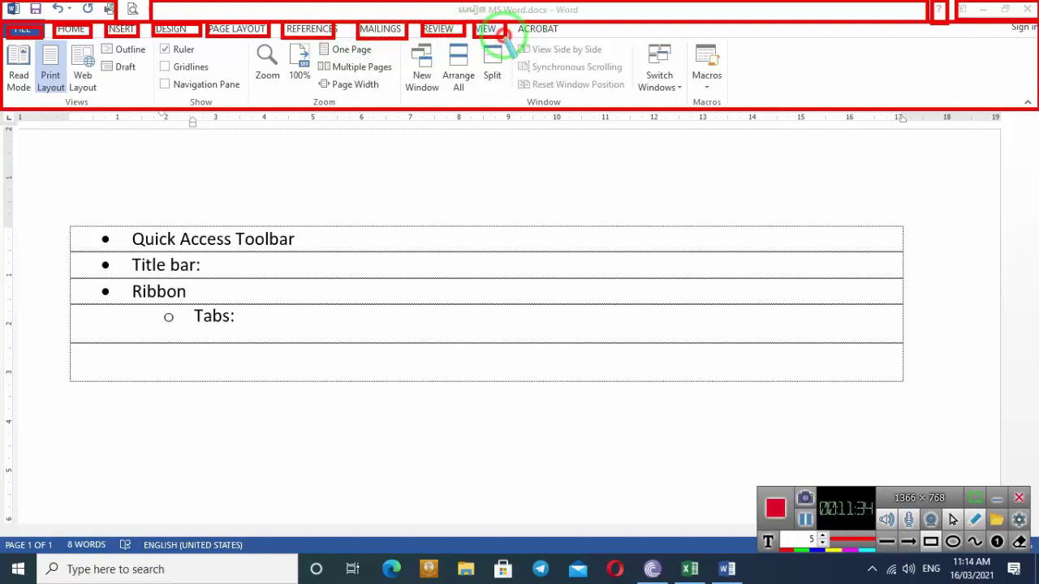
drag(514, 25, 565, 35)
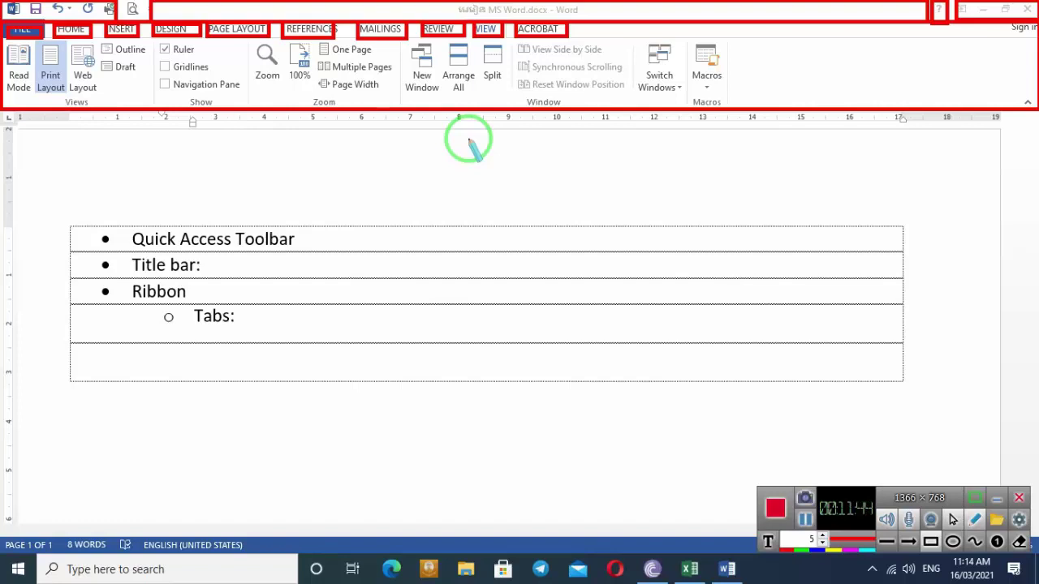
key(Escape)
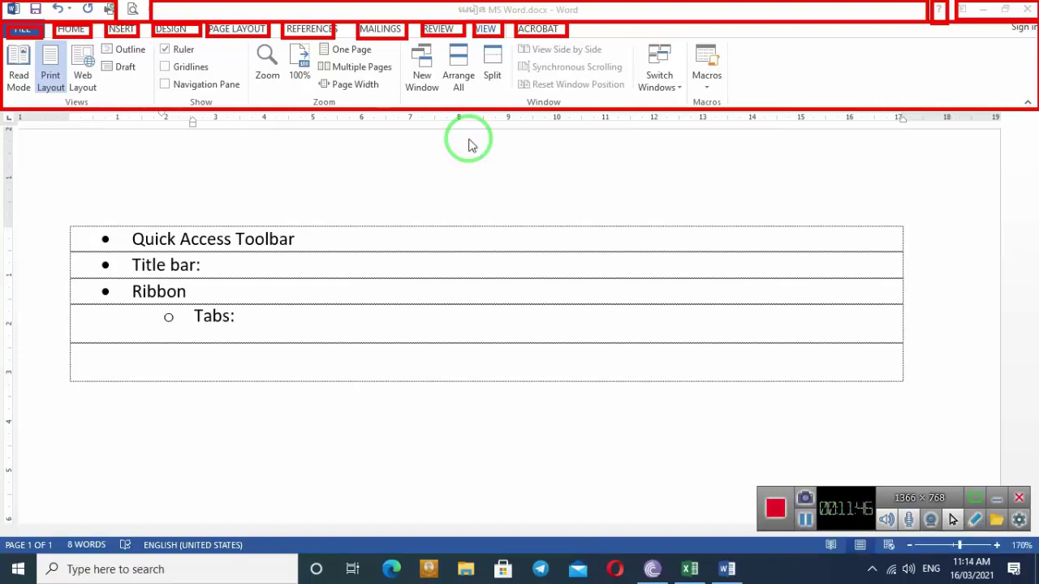
drag(271, 323, 3, 231)
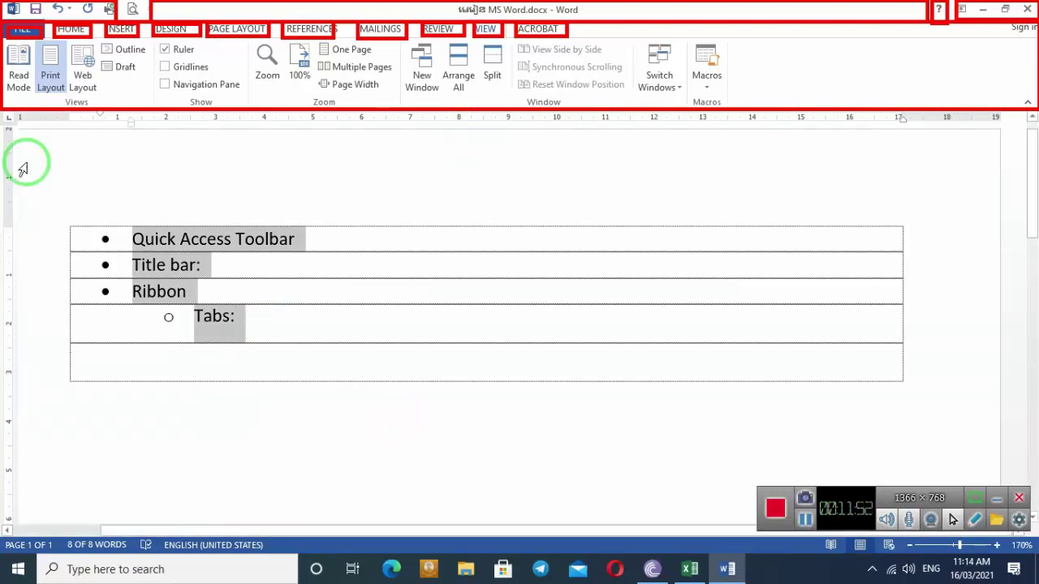
Step: Undo the outline entries with Ctrl+Z, including the stray 2, until the text box is empty
key(ctrl+z)
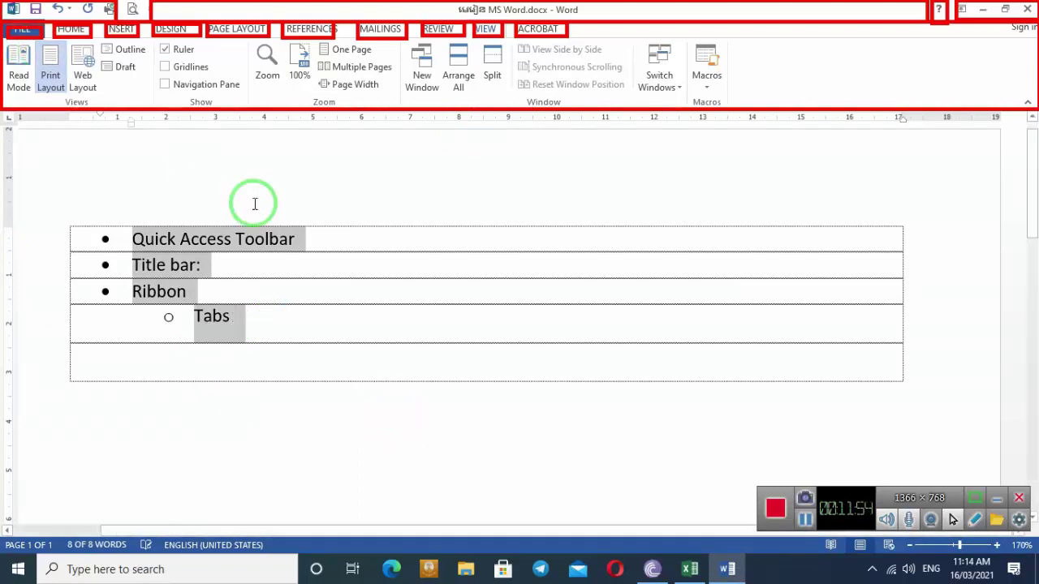
key(ctrl+z)
key(ctrl+z)
key(ctrl+z)
key(ctrl+z)
key(ctrl+z)
key(ctrl+z)
key(ctrl+z)
key(ctrl+z)
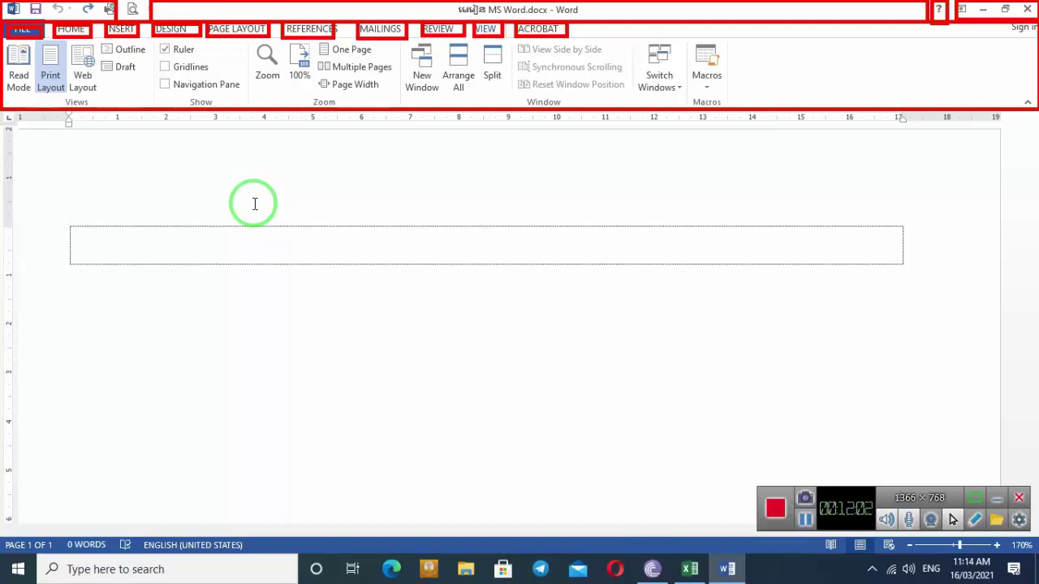
text(2)
key(ctrl+z)
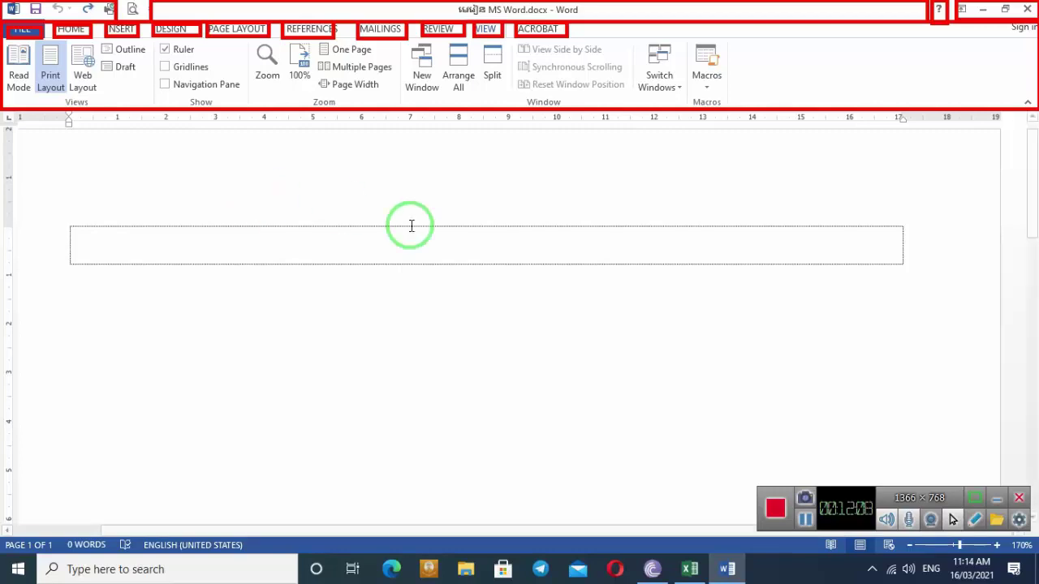
click(776, 506)
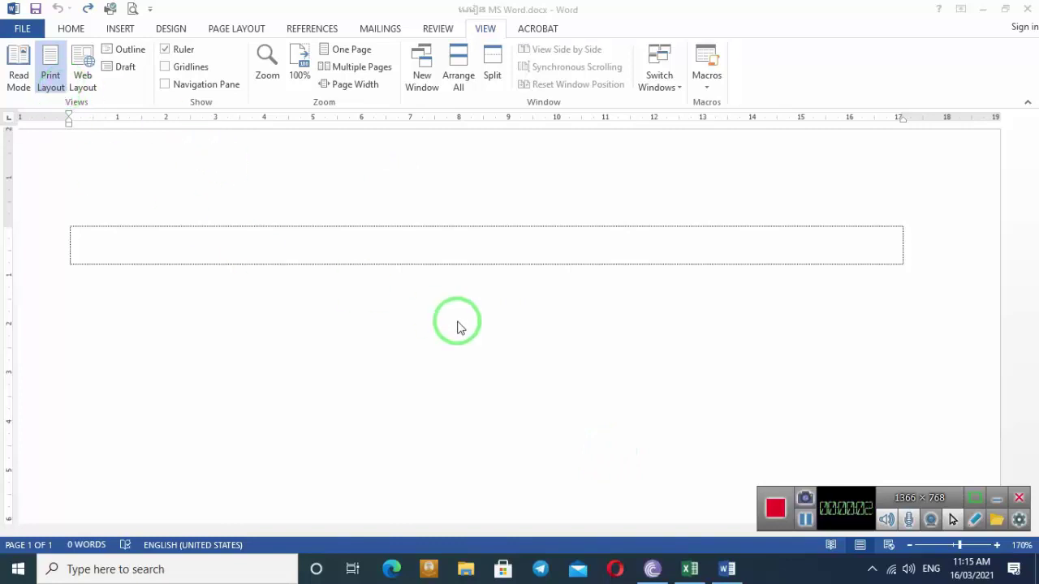
key(ctrl+shift+d)
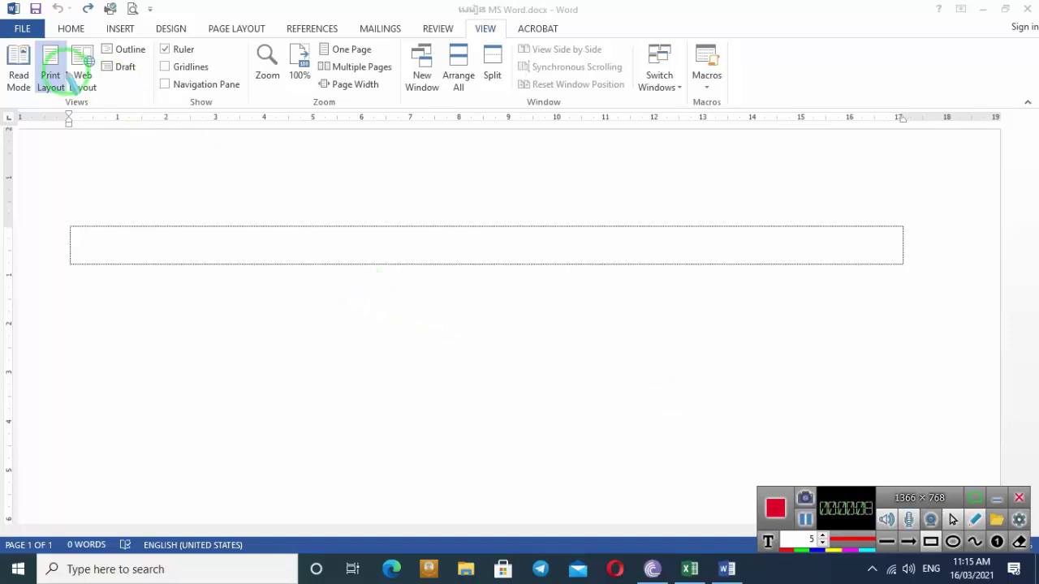
mouse_move(2, 20)
mouse_down()
mouse_move(965, 107)
mouse_move(1036, 104)
mouse_move(1027, 107)
mouse_up()
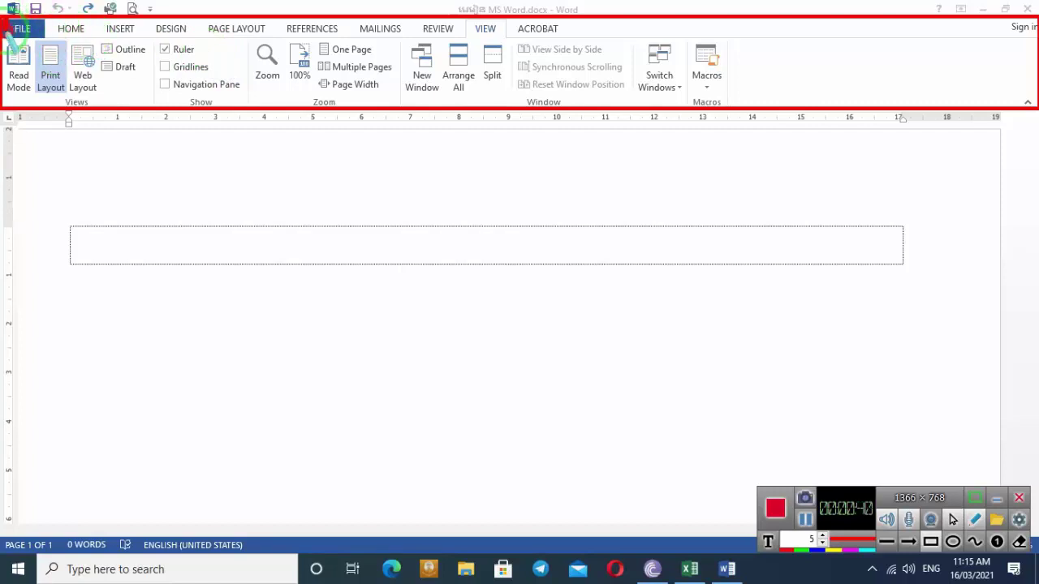
click(23, 34)
mouse_move(5, 20)
mouse_down()
mouse_move(42, 39)
mouse_move(146, 34)
mouse_up()
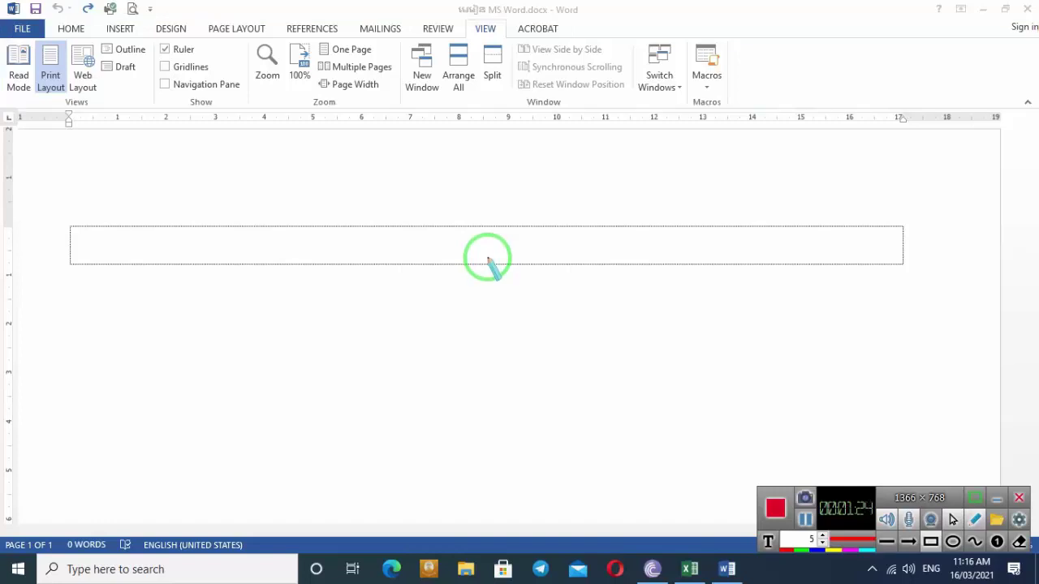
Step: Start a bulleted list inside the empty text box from the Home tab
click(160, 231)
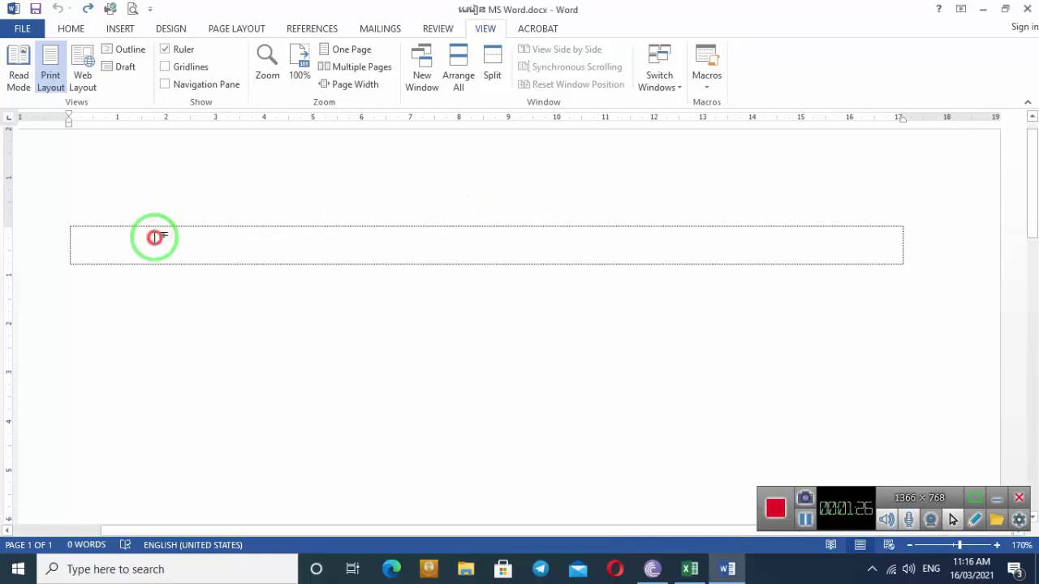
click(71, 29)
click(343, 56)
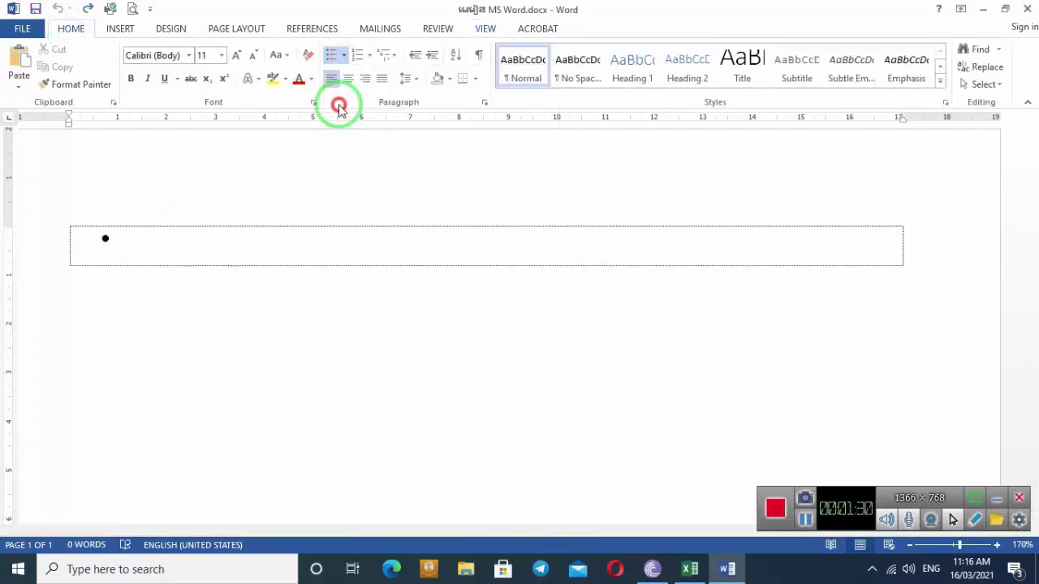
Step: Enter the Ribbon bullet with indented sub-points 'Tabs:' and 'Groups:' beneath it
text(Ri)
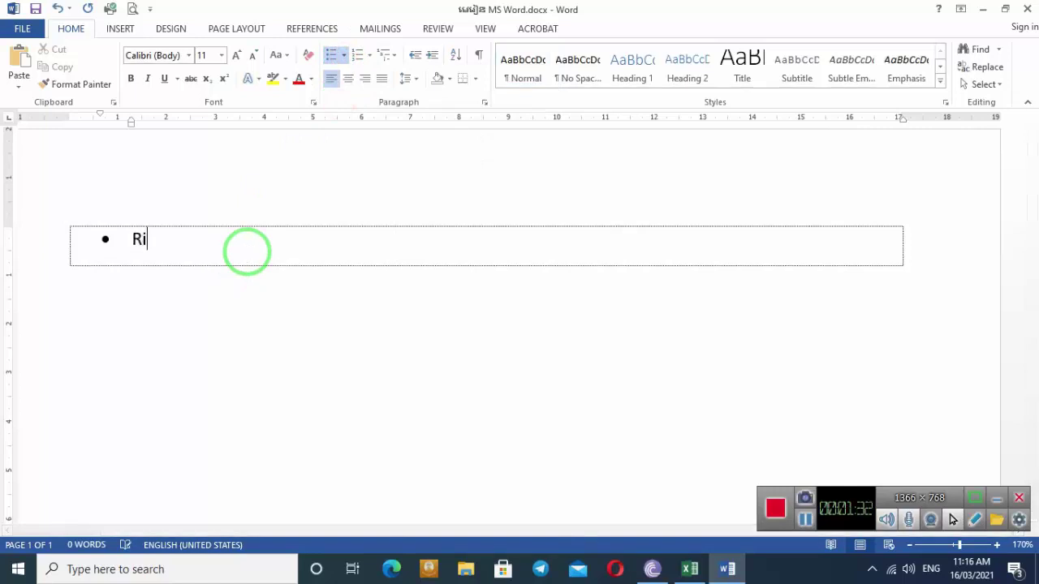
text(bbon)
key(Return)
key(Tab)
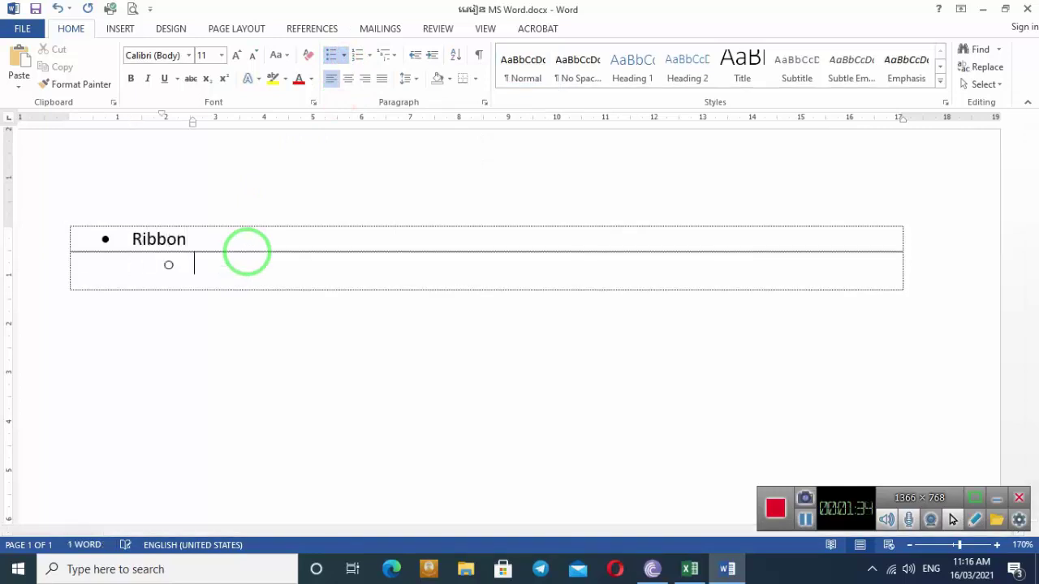
text(Tabs:)
key(Return)
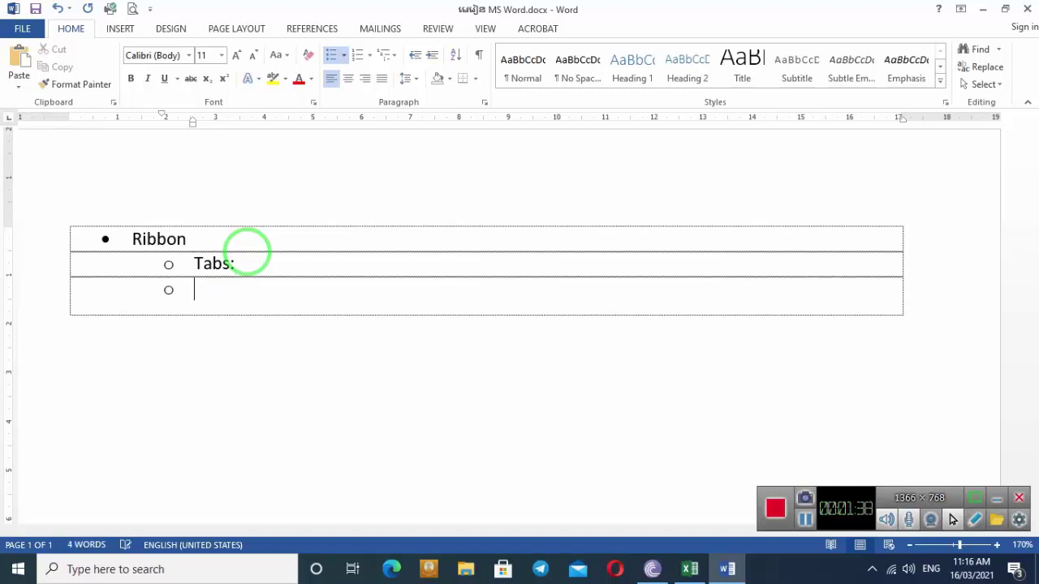
text(Gr)
text(oups)
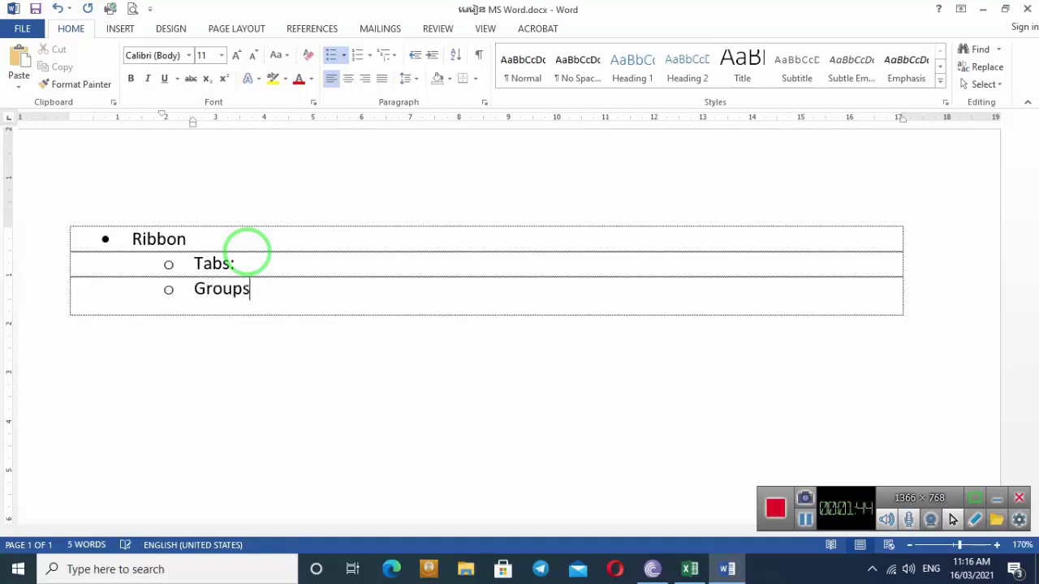
text(:)
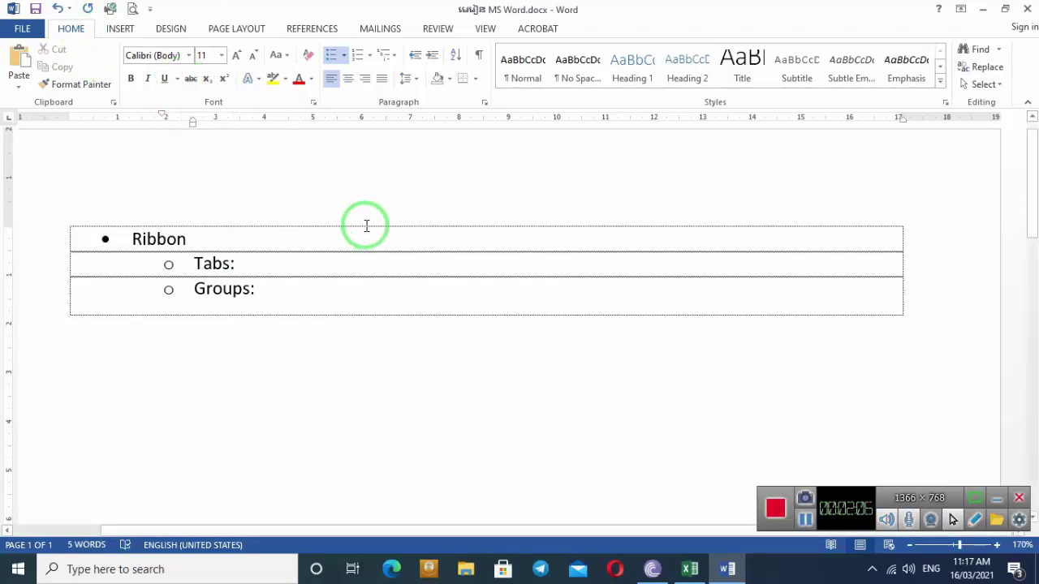
key(ctrl+alt+d)
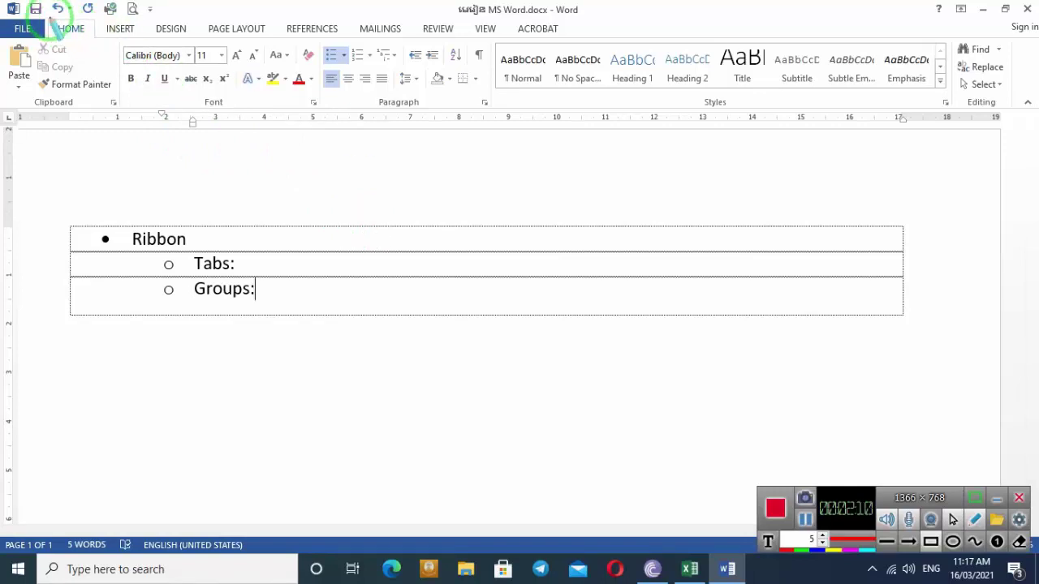
drag(49, 18, 97, 41)
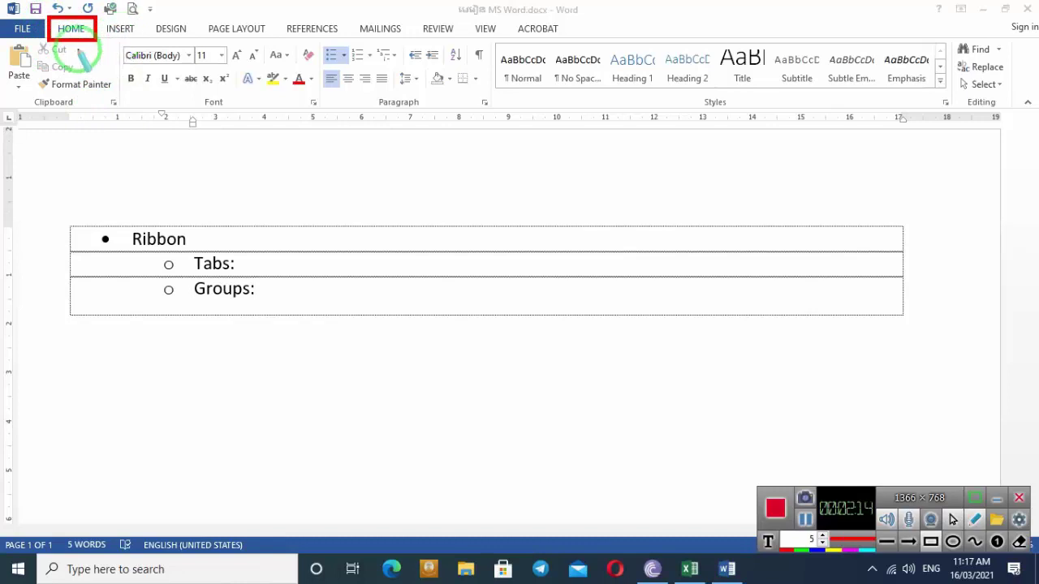
mouse_move(2, 42)
mouse_down()
mouse_move(127, 112)
mouse_move(118, 106)
mouse_up()
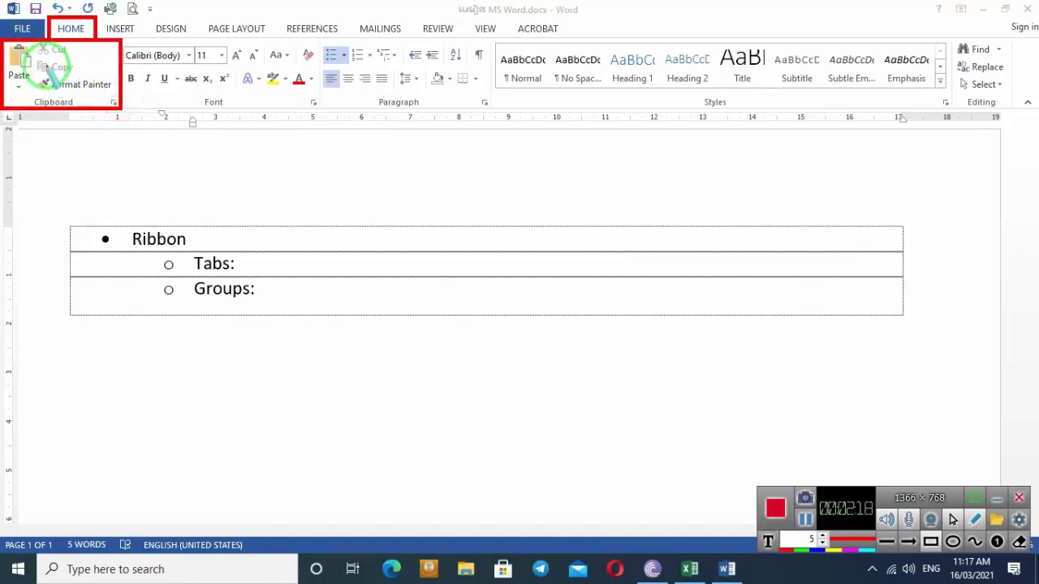
drag(124, 40, 315, 110)
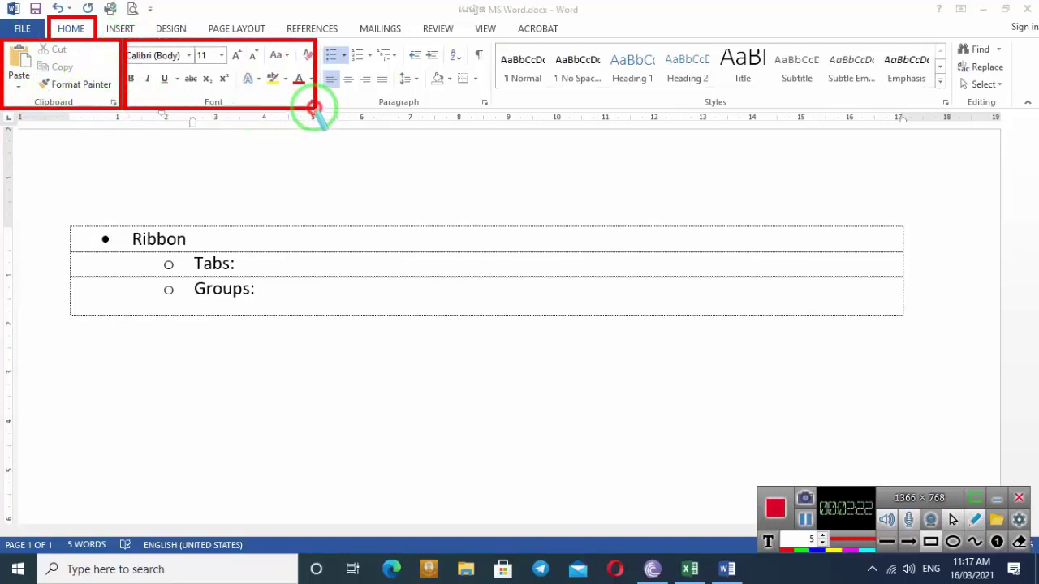
mouse_move(321, 38)
mouse_down()
mouse_move(326, 115)
mouse_move(485, 113)
mouse_up()
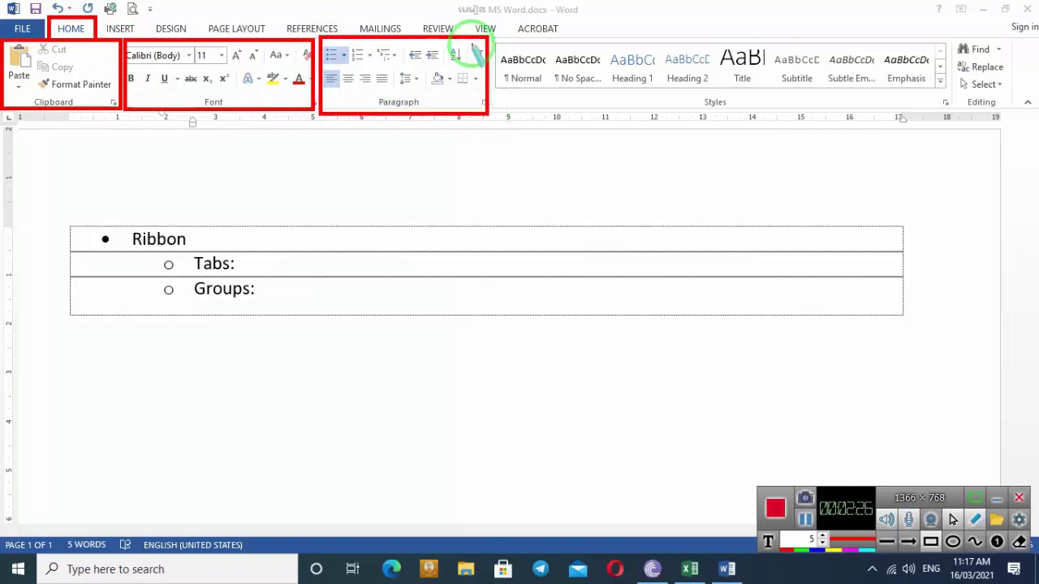
mouse_move(493, 36)
mouse_down()
mouse_move(881, 111)
mouse_move(947, 109)
mouse_up()
drag(954, 36, 1010, 108)
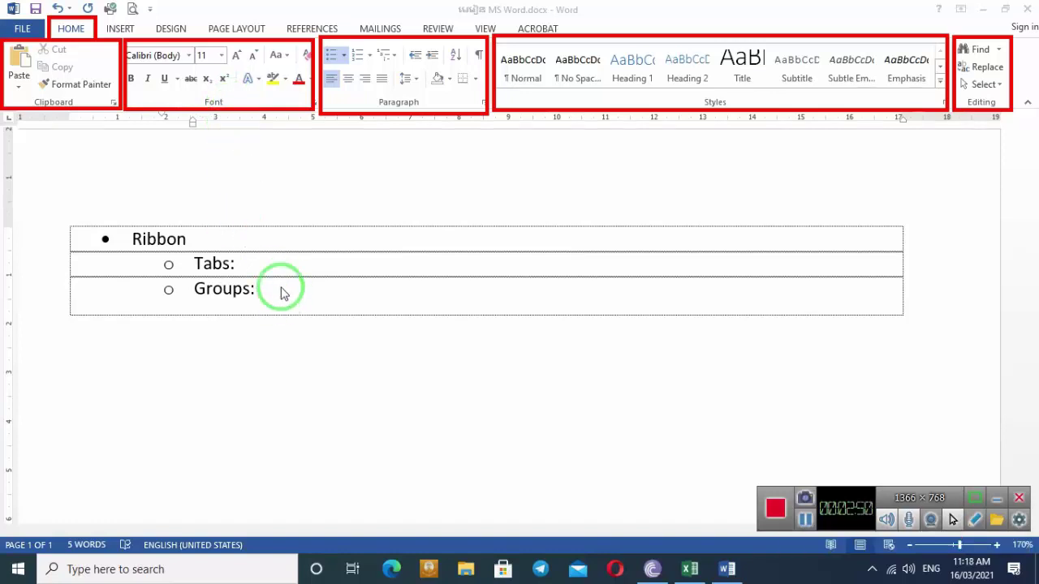
Step: Add a 'Commands:' sub-point on a new line below 'Groups:'
click(261, 292)
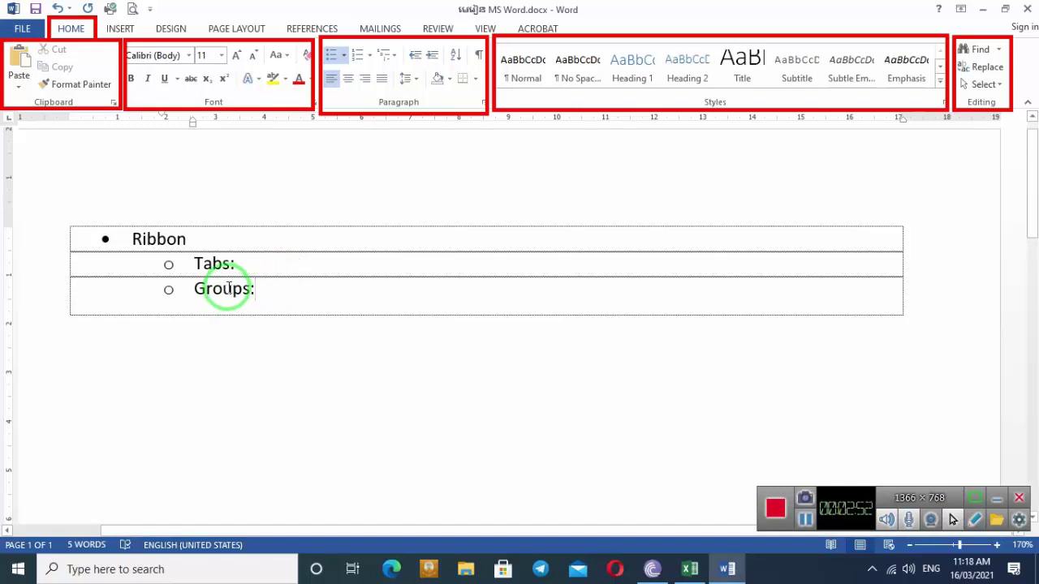
key(Return)
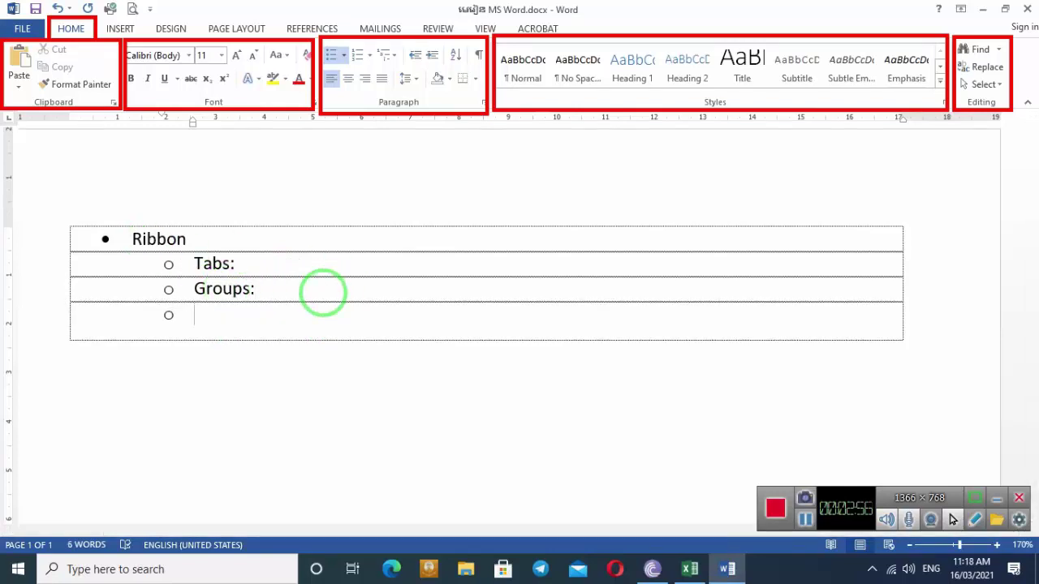
text(Co)
text(mmands)
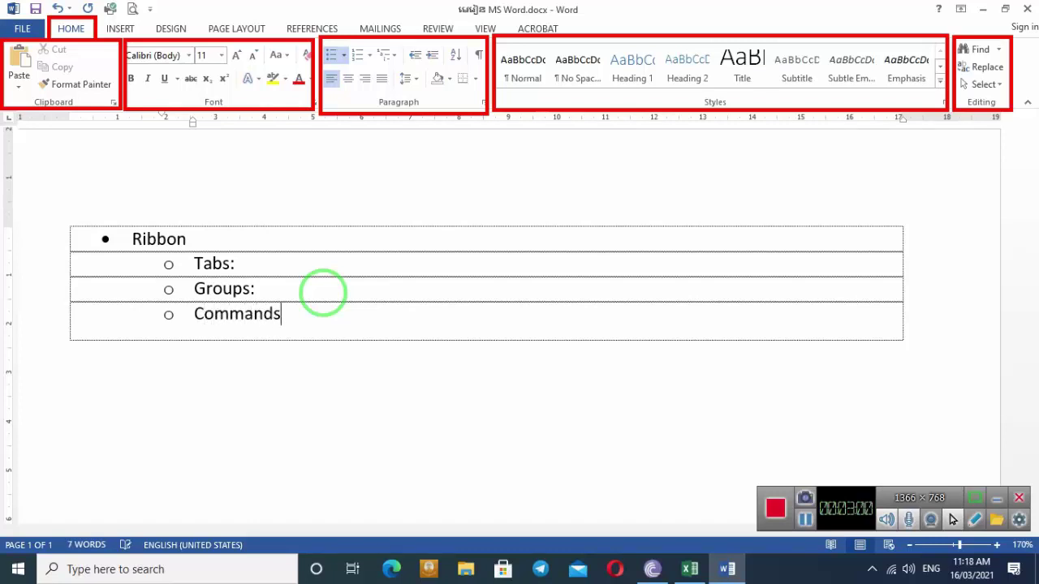
text(:)
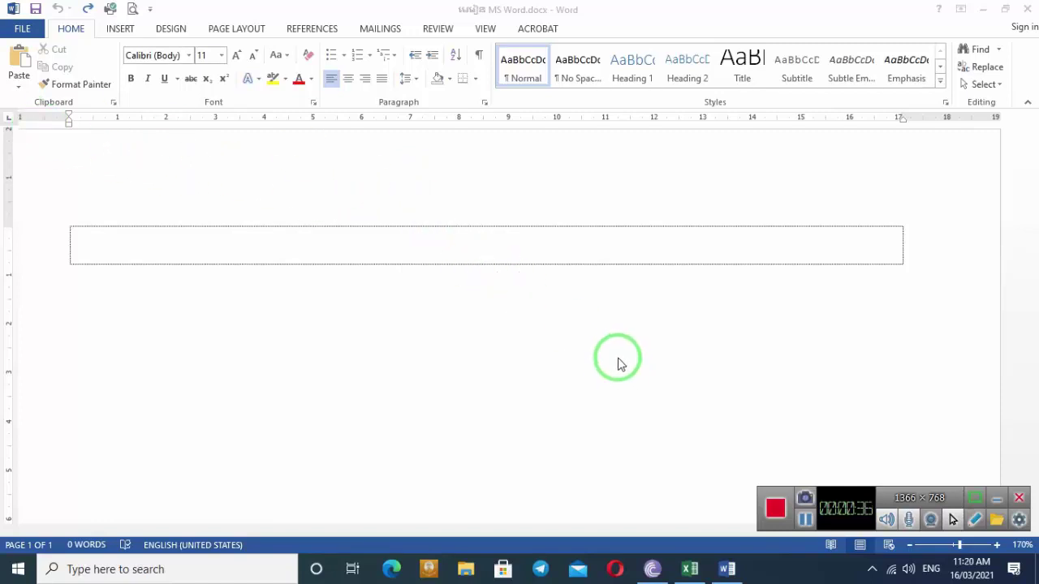
click(1025, 503)
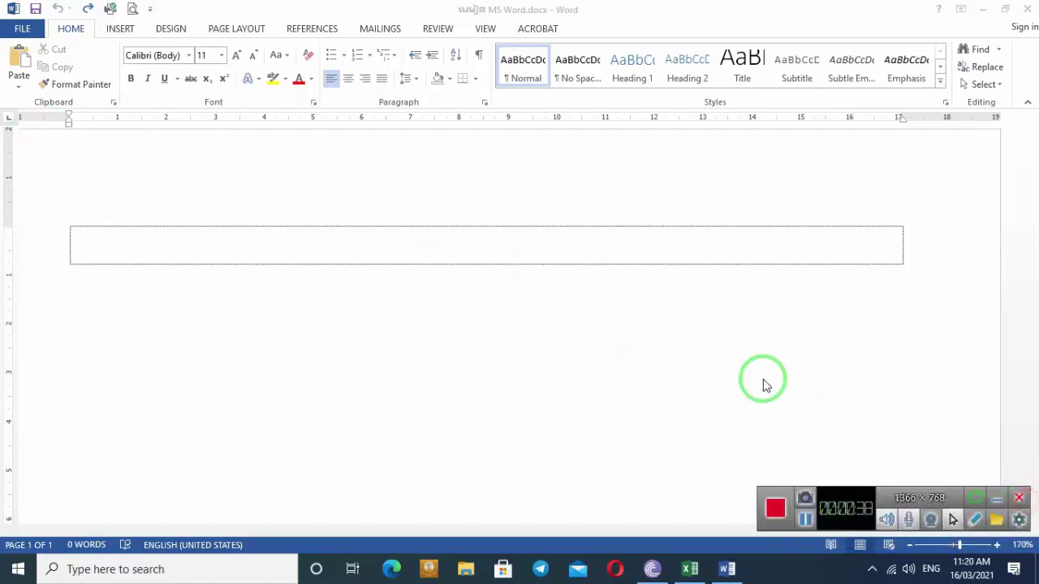
key(ctrl+shift+d)
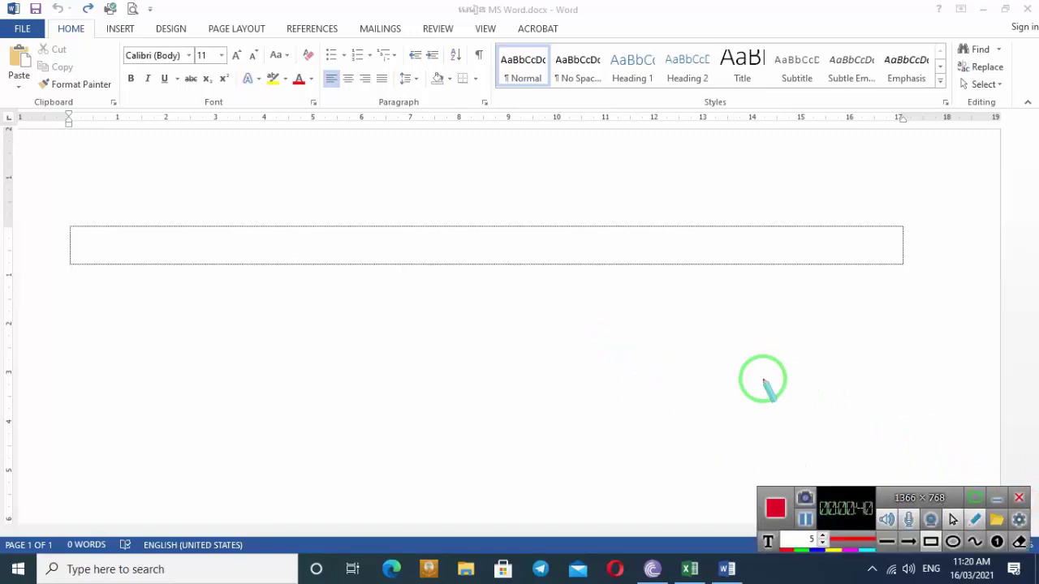
mouse_move(16, 109)
mouse_down()
mouse_move(977, 116)
mouse_move(1013, 126)
mouse_up()
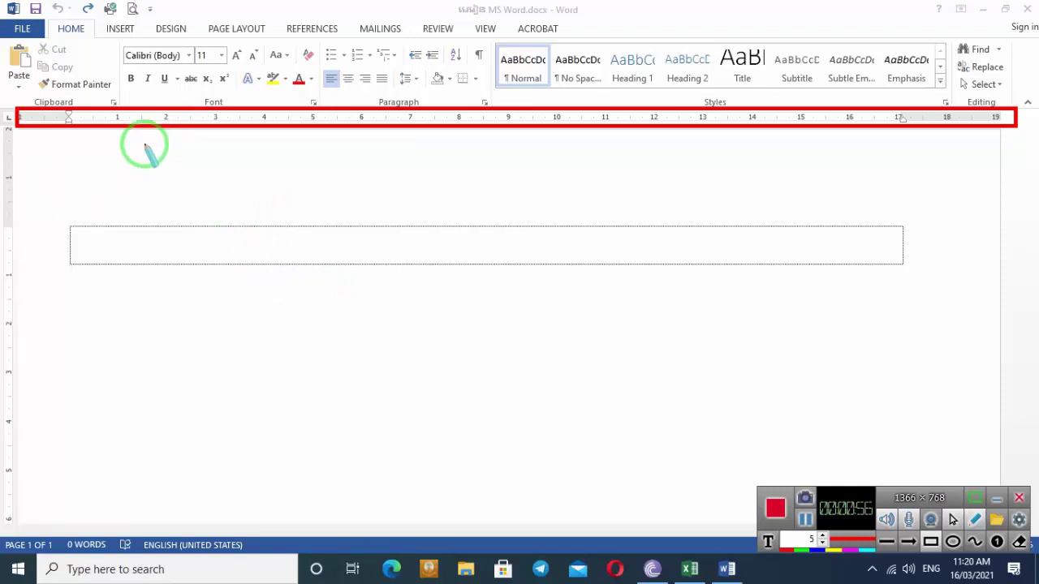
drag(5, 123, 18, 519)
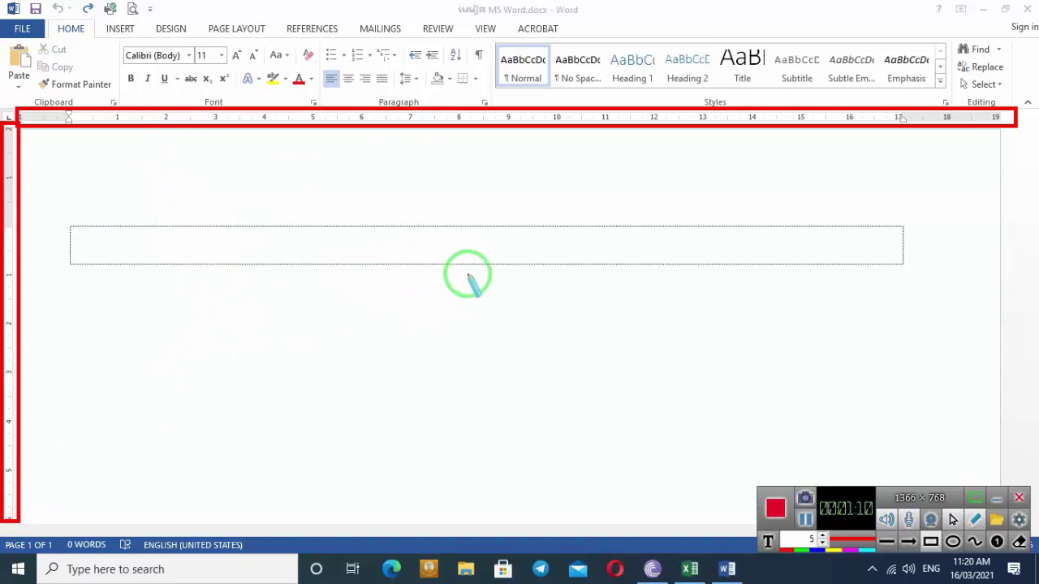
Step: Zoom the page to 340% with Ctrl+scroll
key(Escape)
scroll(468, 280, up, 10)
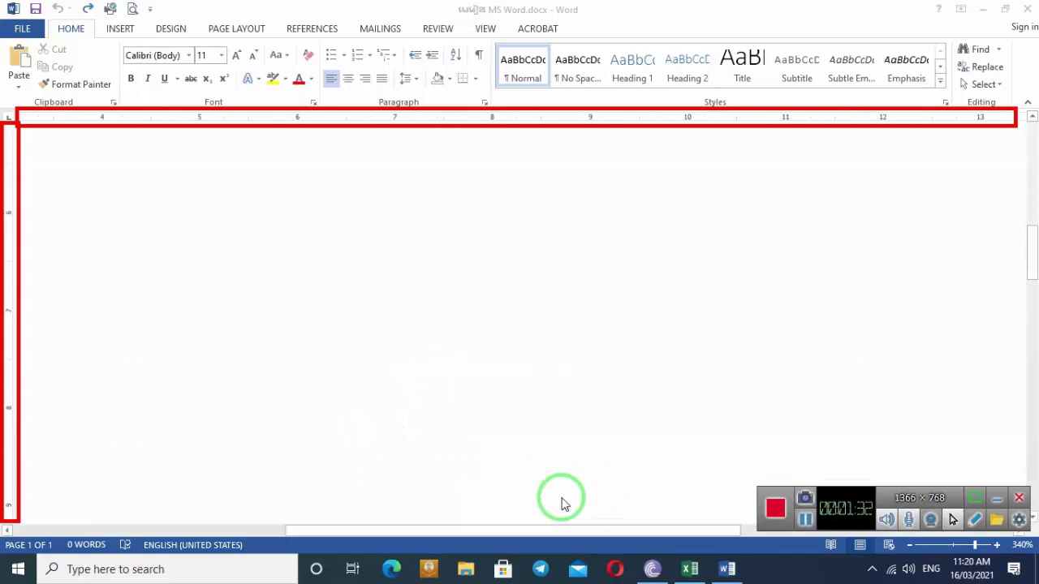
scroll(568, 497, down, 8)
Step: Drag the horizontal and vertical scroll bars to pan around the magnified page
mouse_move(423, 531)
mouse_down()
mouse_move(621, 528)
mouse_move(118, 507)
mouse_up()
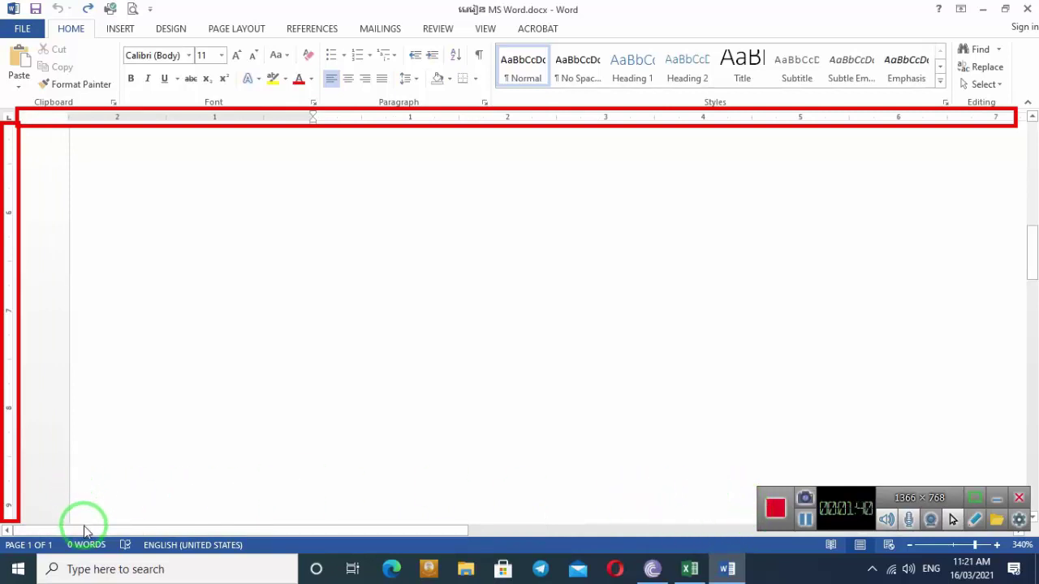
drag(83, 531, 450, 528)
mouse_move(1031, 248)
mouse_down()
mouse_move(1027, 111)
mouse_move(1032, 452)
mouse_move(1032, 126)
mouse_up()
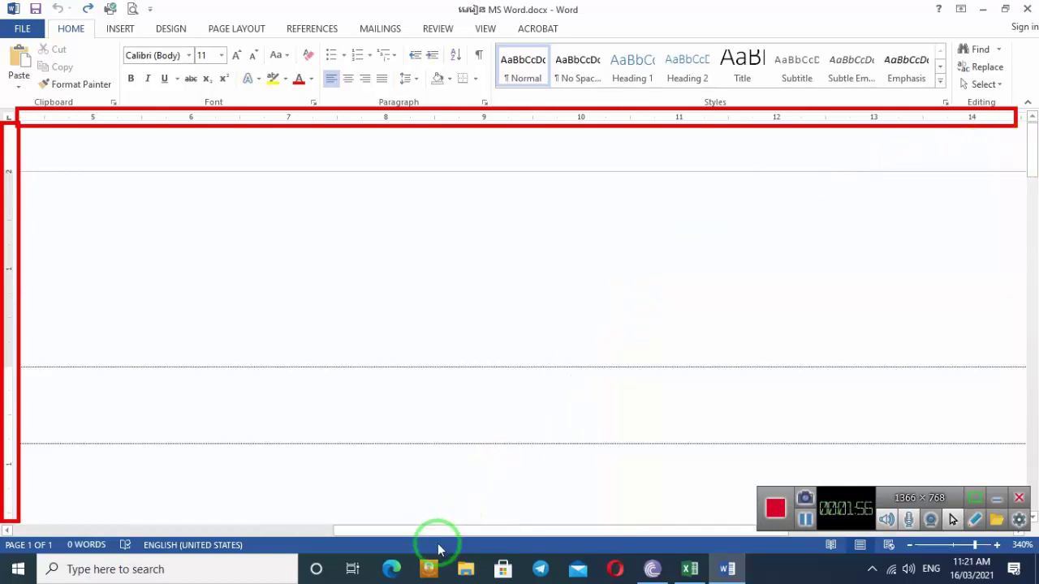
drag(455, 537, 83, 491)
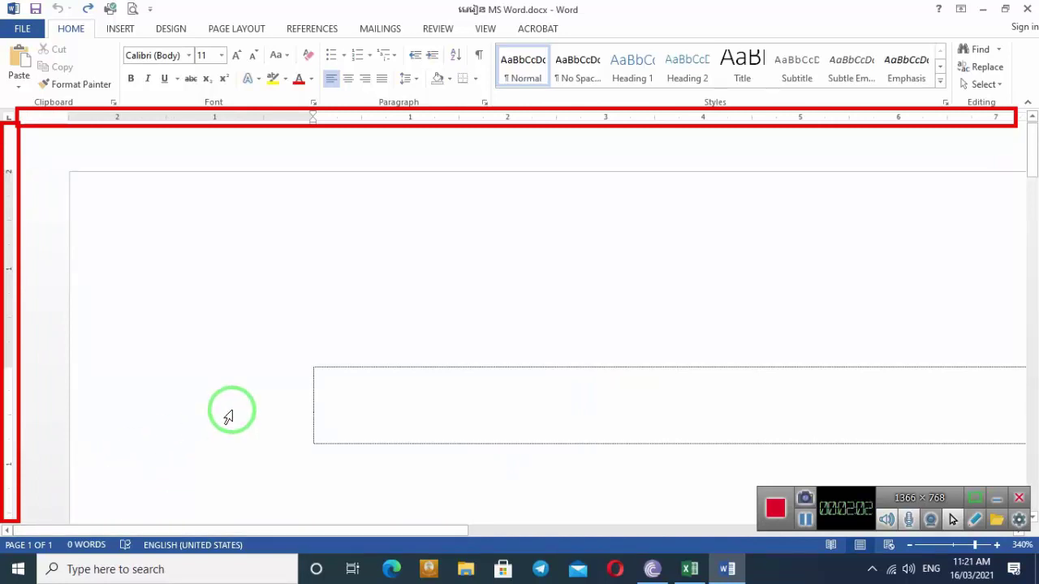
click(394, 393)
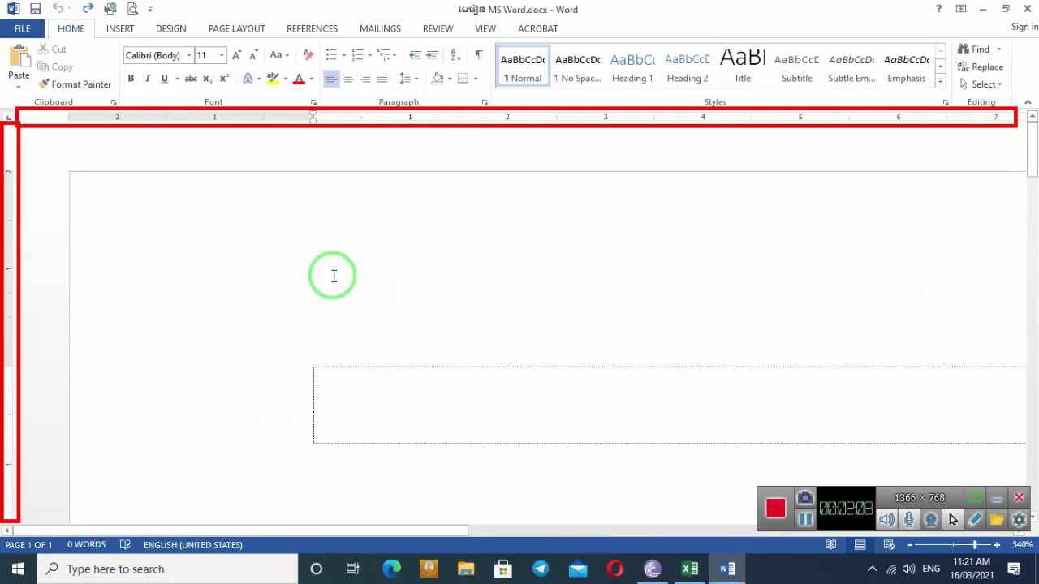
scroll(333, 262, down, 3)
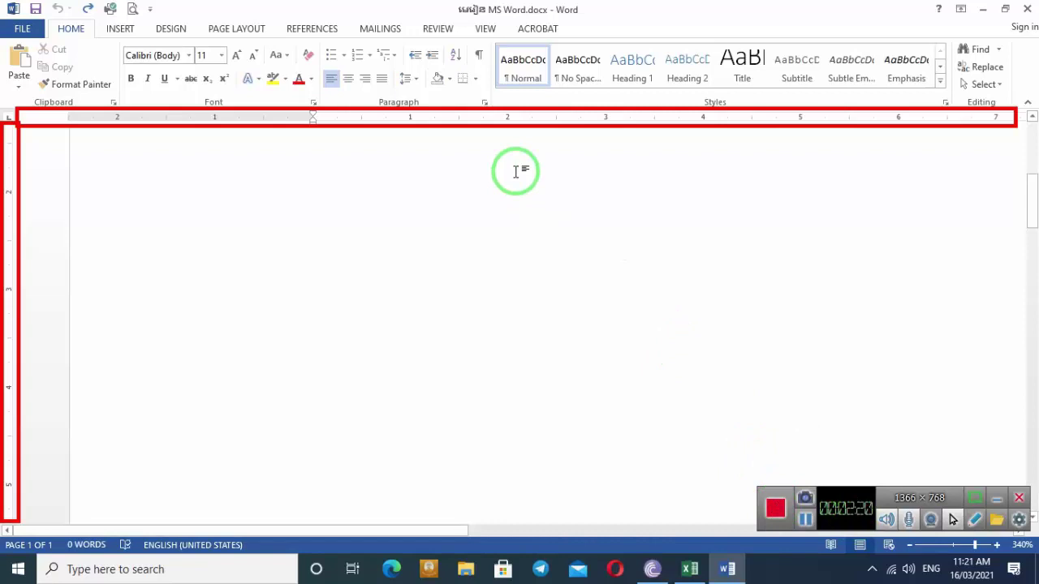
click(974, 519)
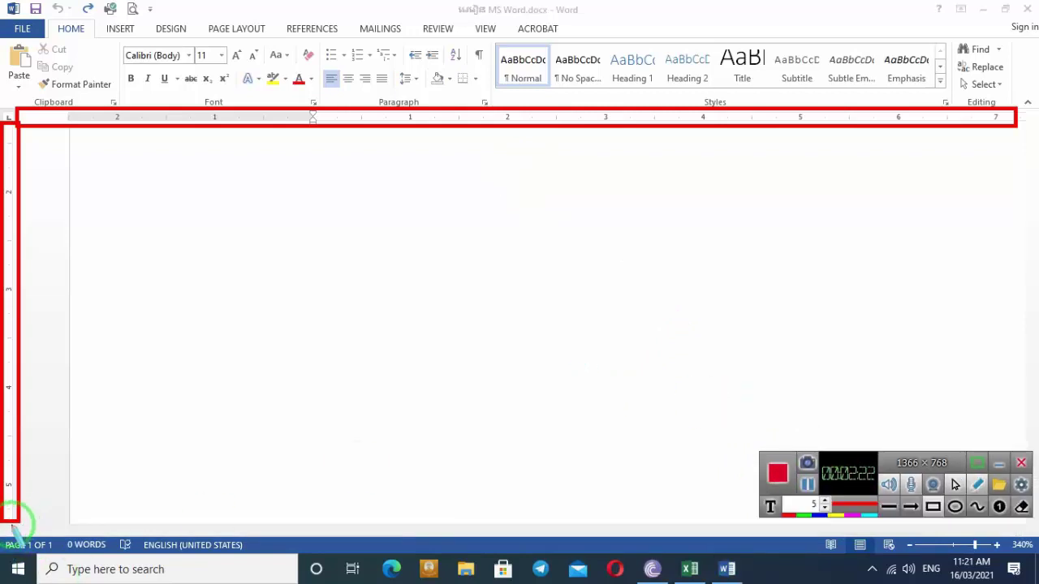
drag(6, 536, 559, 551)
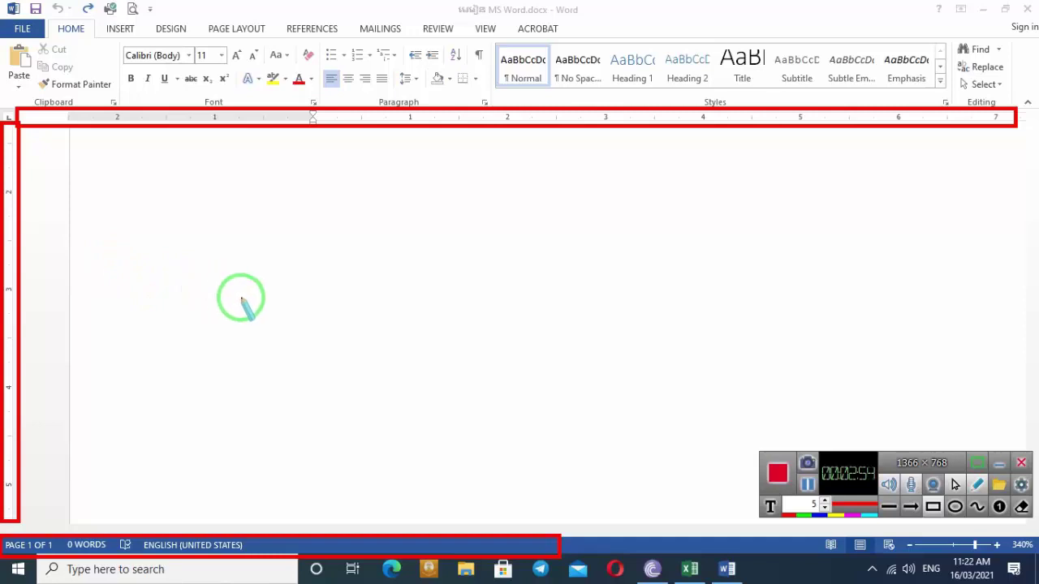
Step: Insert a page break with Ctrl+Enter so the empty text box sits on page 2
scroll(230, 248, down, 12)
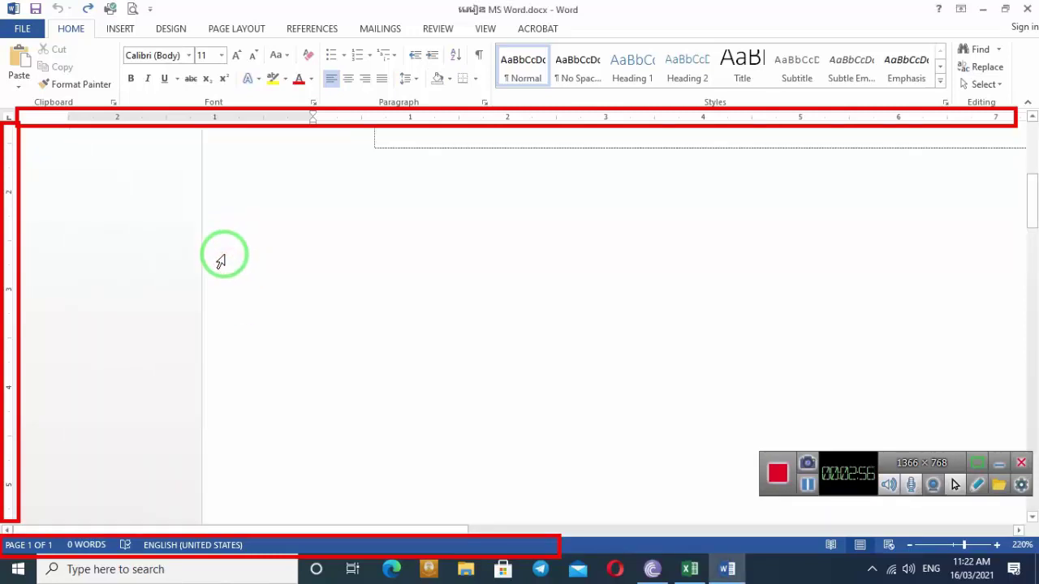
scroll(222, 258, down, 5)
scroll(215, 292, down, 5)
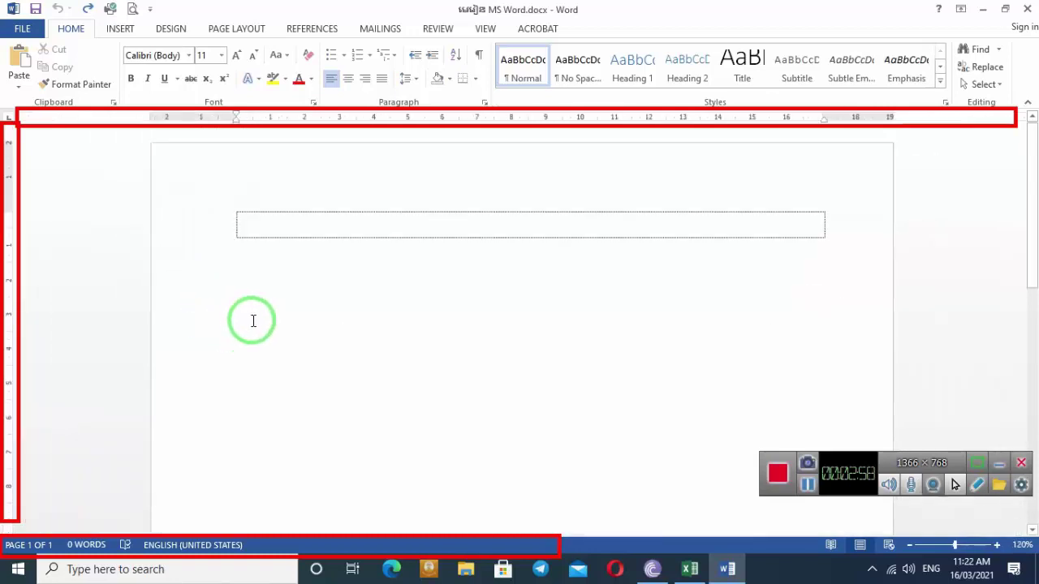
click(269, 235)
key(ctrl+Return)
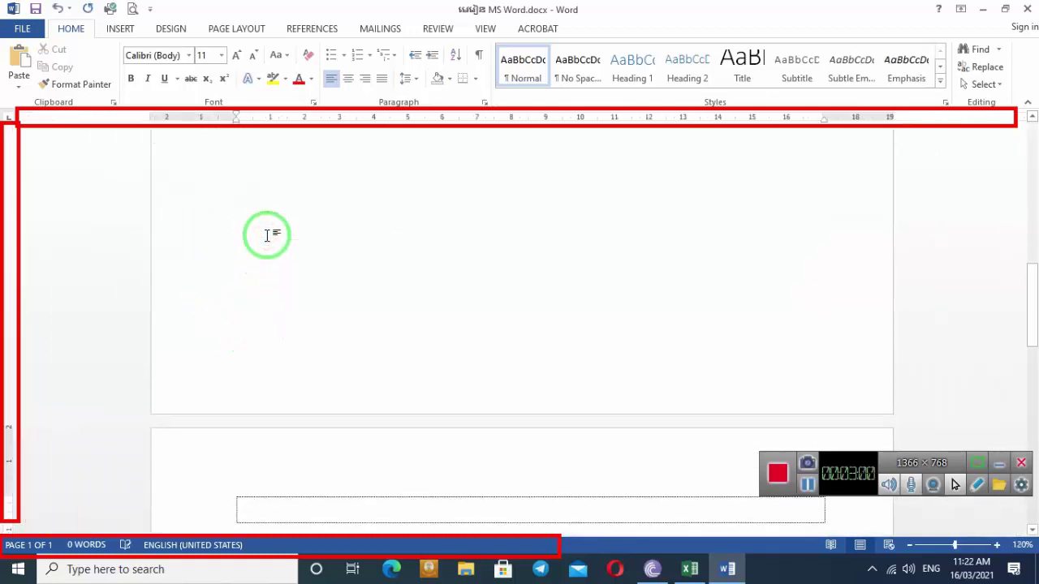
scroll(220, 366, down, 3)
click(254, 331)
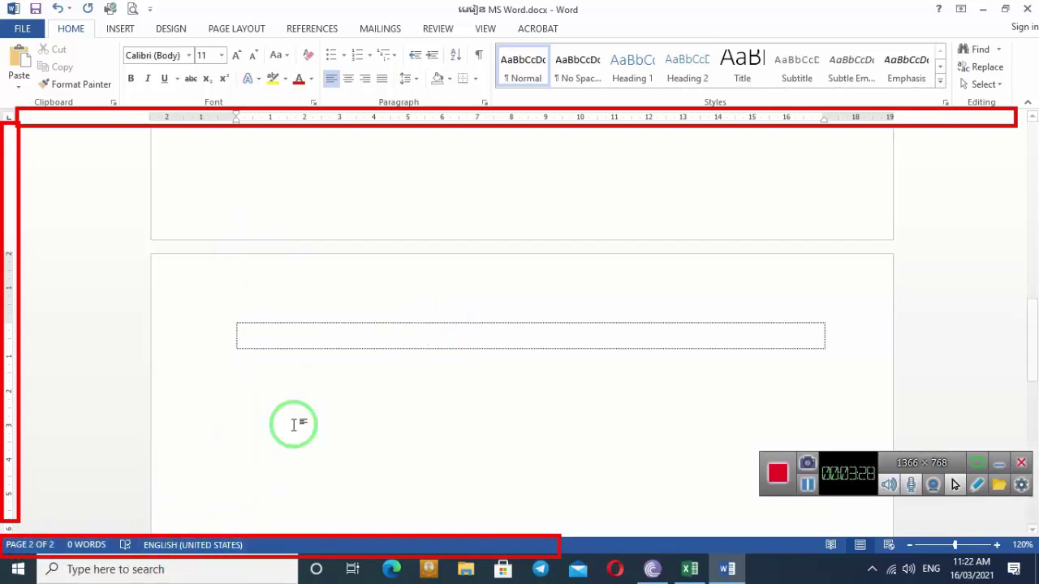
Step: Type 'Hello how are you' into the text box and select the whole line
click(305, 336)
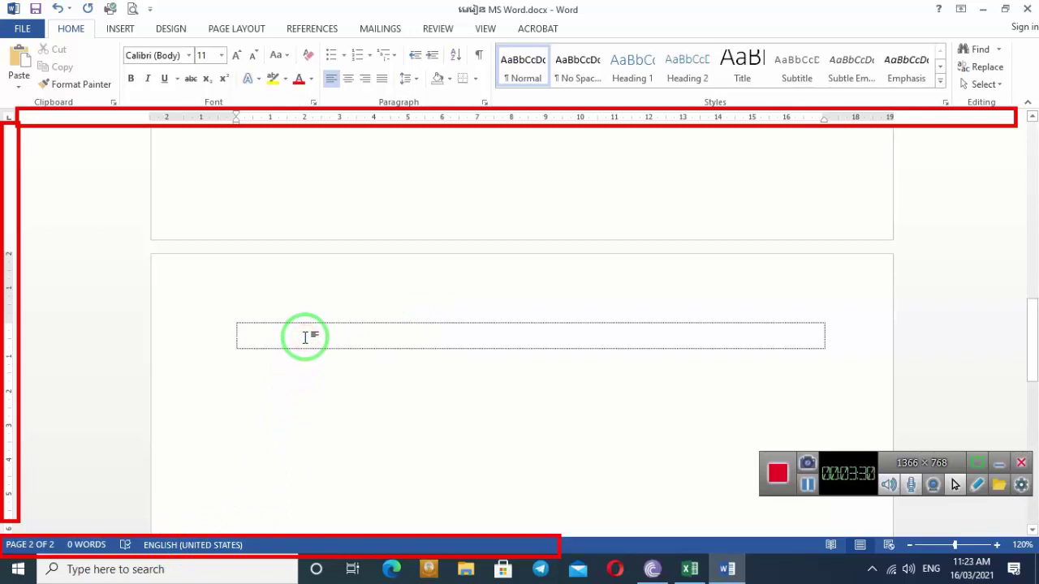
text(Hello)
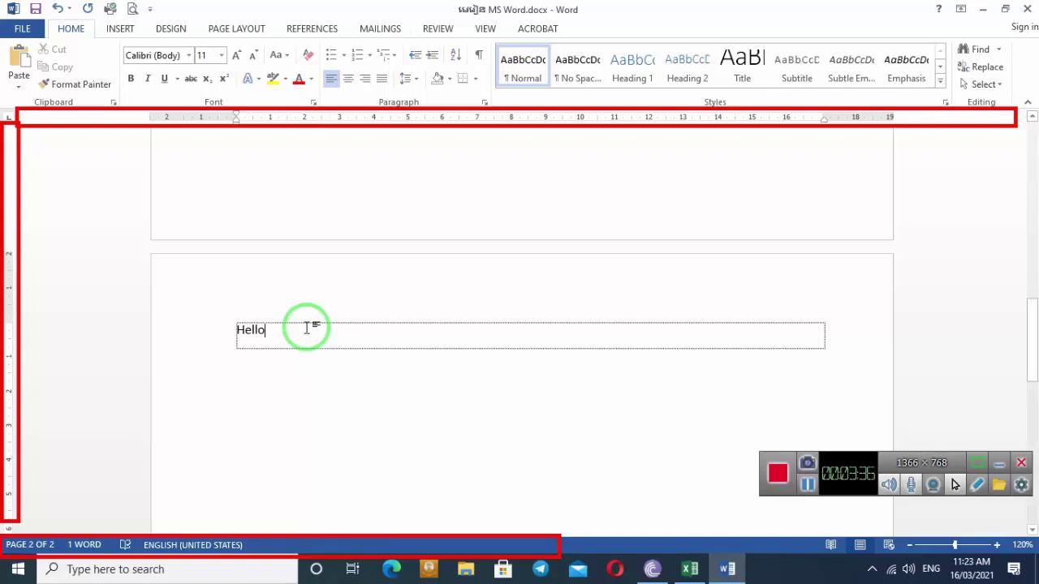
text( how are you)
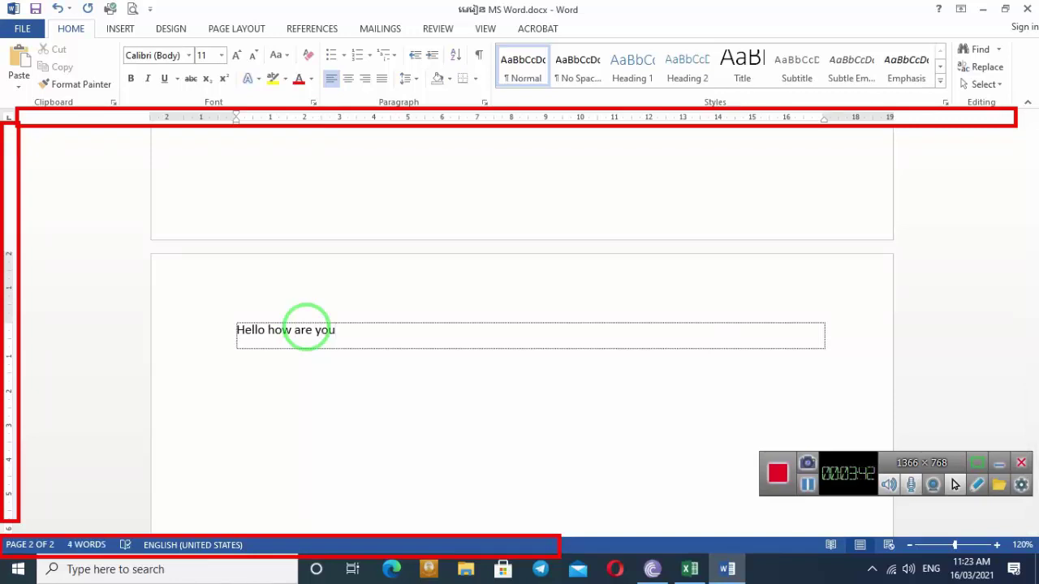
drag(236, 329, 269, 330)
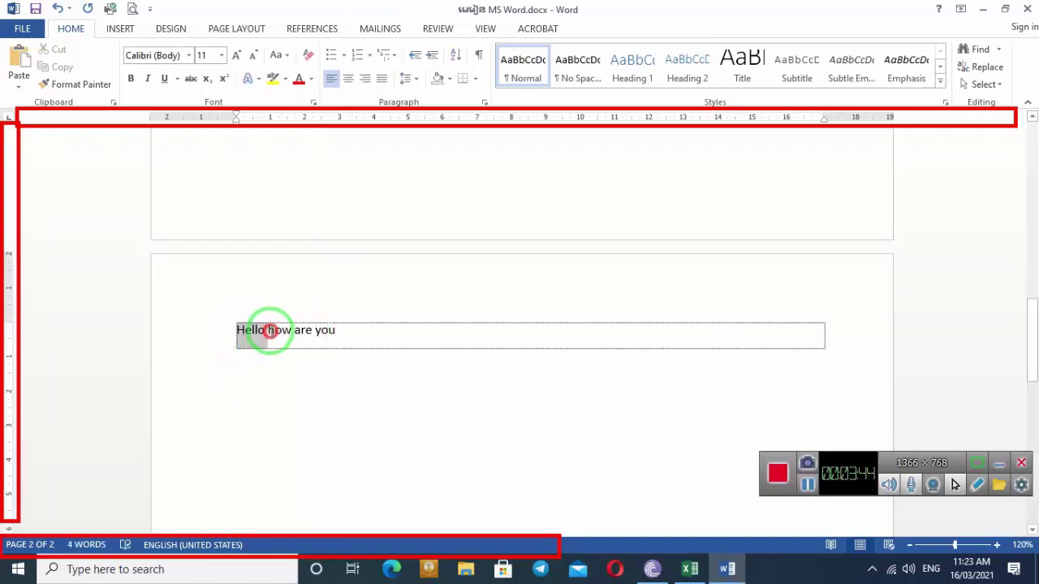
click(284, 330)
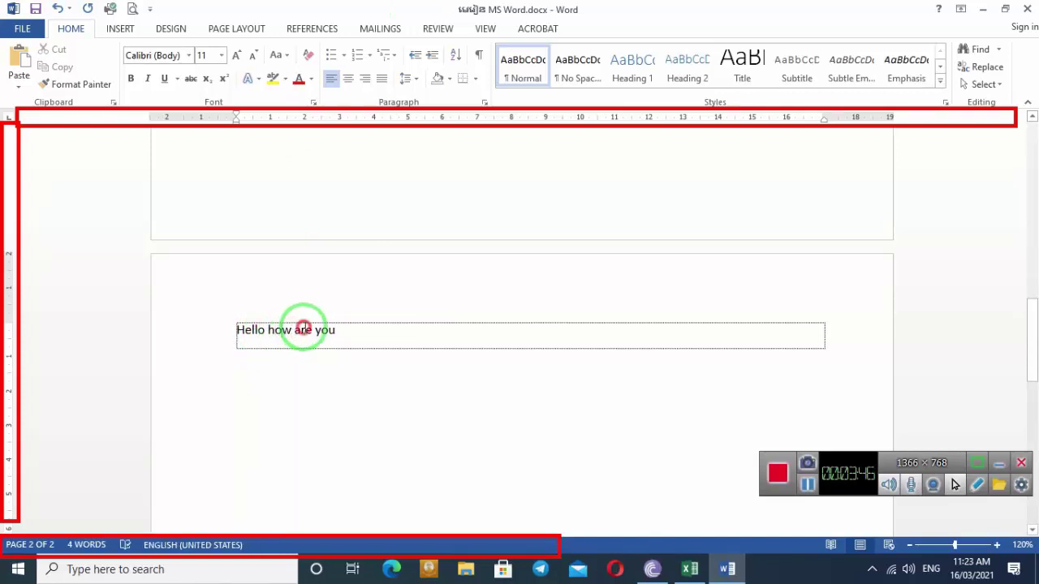
click(378, 339)
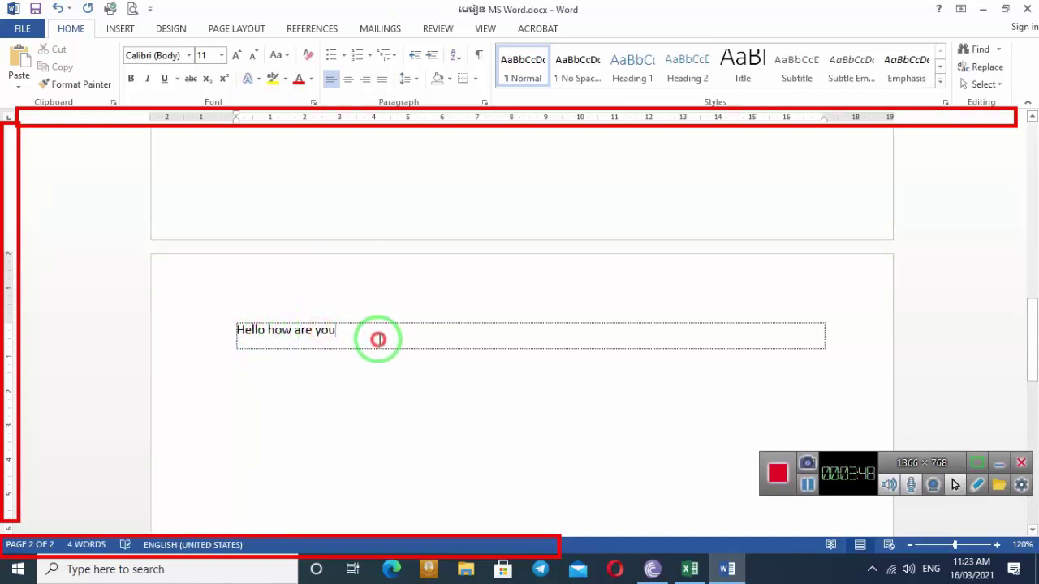
drag(378, 339, 226, 332)
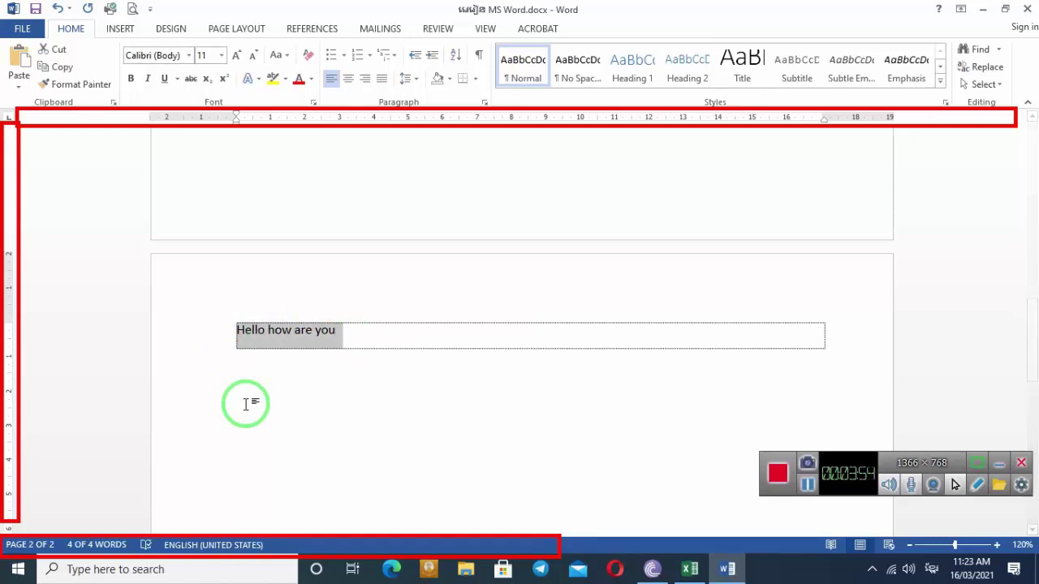
Step: Type the Khmer phrase បាទឈ្មោះ over the selected sentence, correcting a typo
text(ស)
text(ាទ)
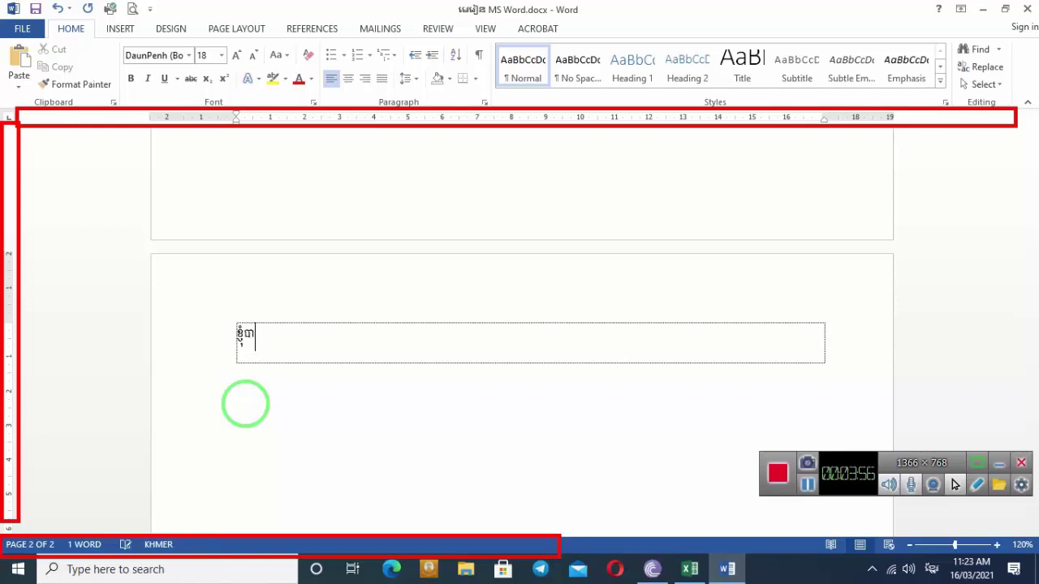
text(ឈ្មោះ)
key(BackSpace)
key(BackSpace)
key(BackSpace)
key(BackSpace)
key(BackSpace)
key(BackSpace)
key(BackSpace)
key(BackSpace)
key(BackSpace)
text(បាទឈ្ម)
text(ោះ)
Step: Check the word count statistics (1 word, 13 characters) and close them
click(73, 548)
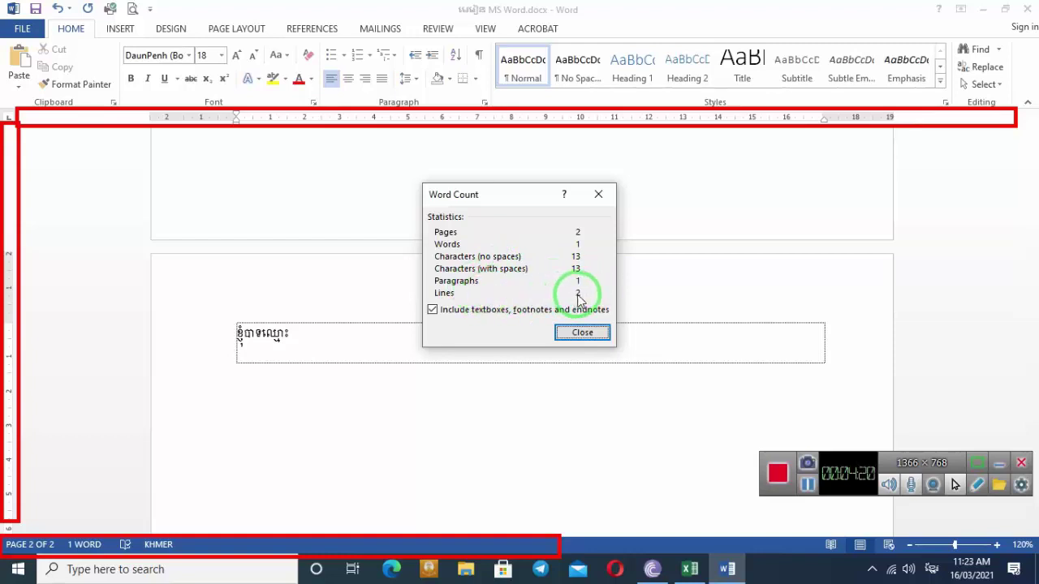
click(578, 333)
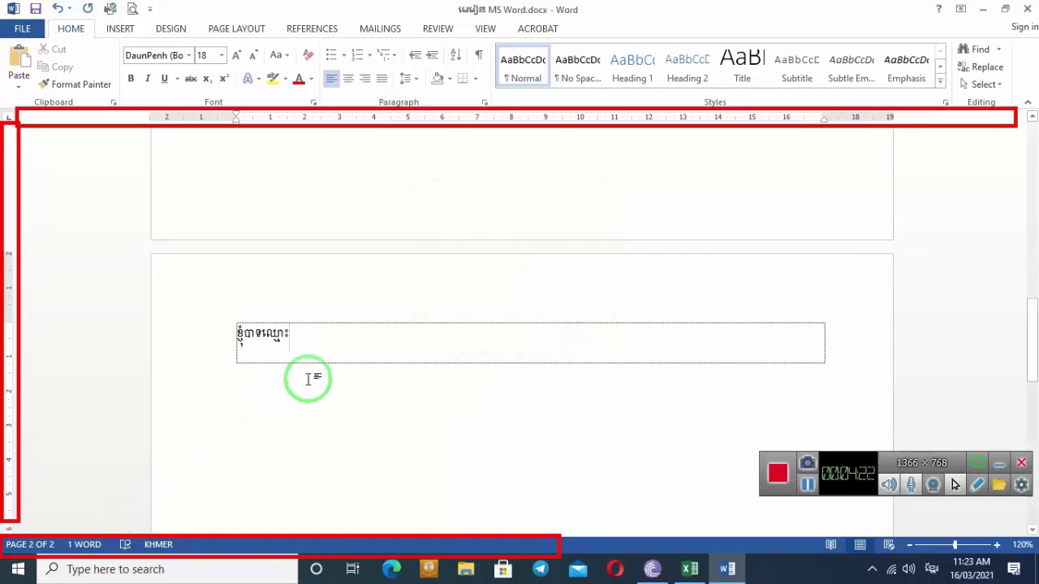
click(319, 322)
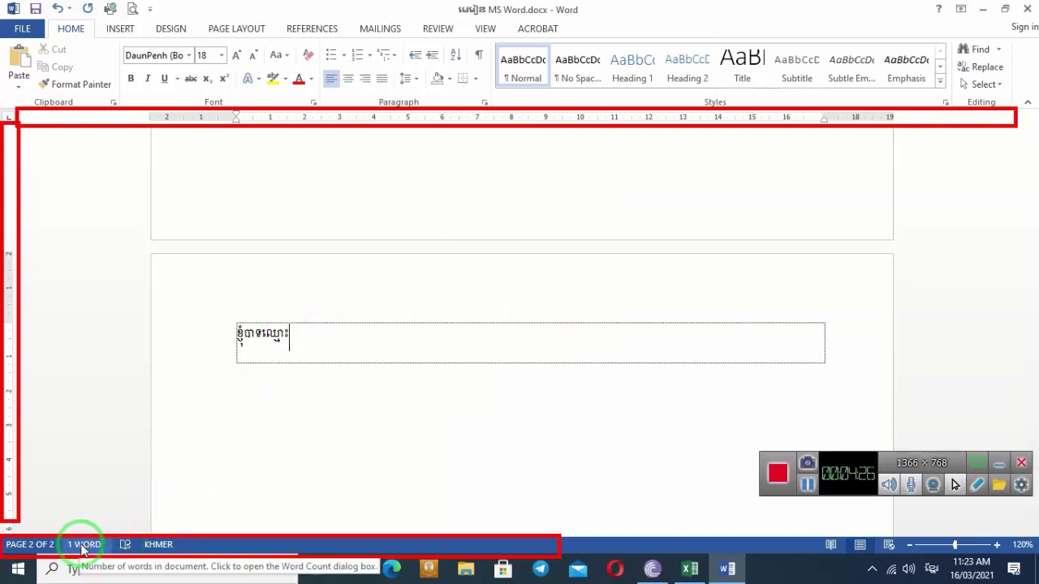
Step: Delete the Khmer phrase, switch the keyboard to English, and type 'Hello How are you'
drag(366, 331, 130, 320)
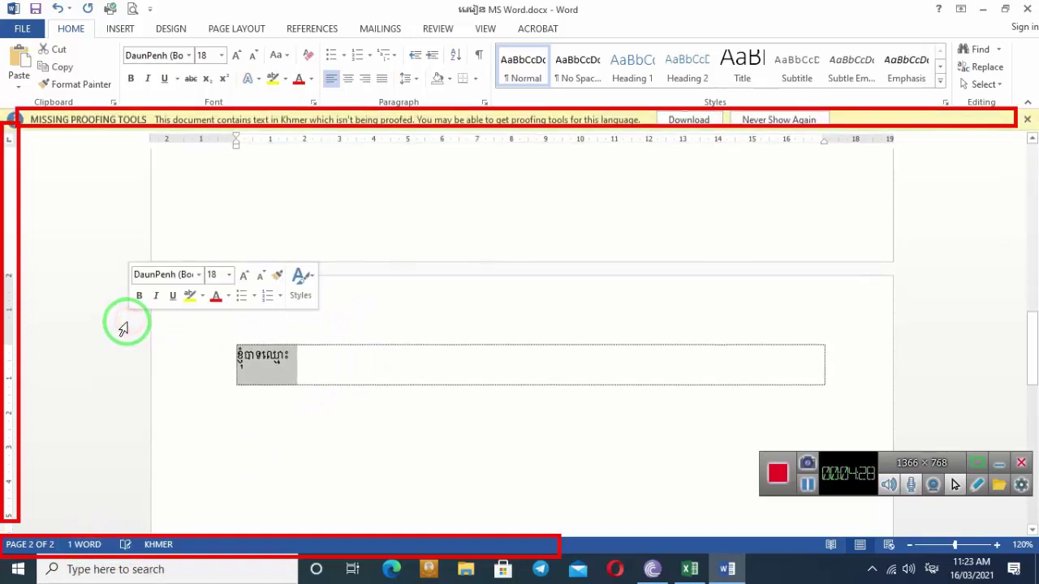
key(Delete)
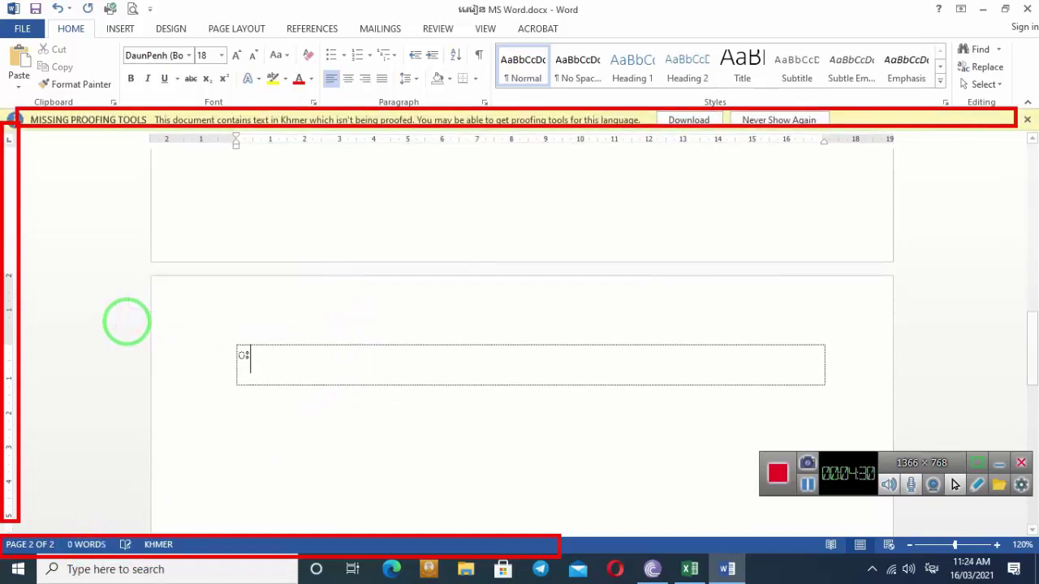
key(BackSpace)
key(alt+shift)
text(H)
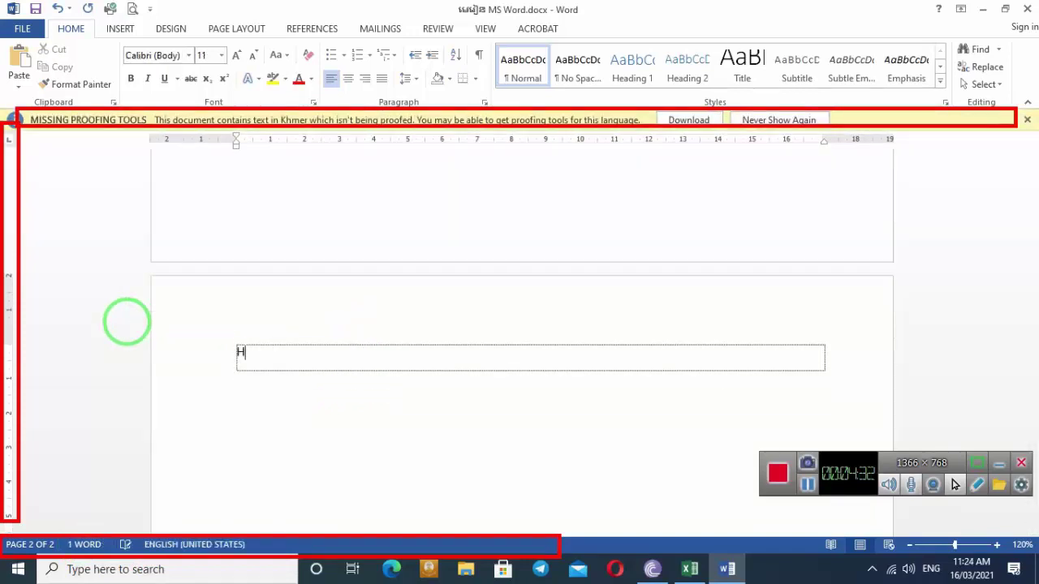
text(ello How)
text( are yo)
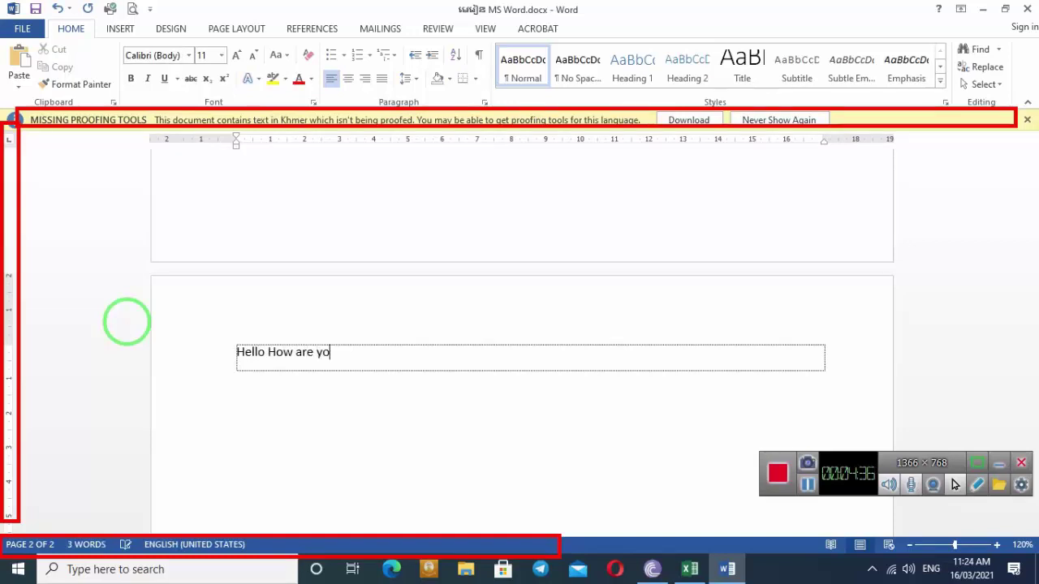
text(u)
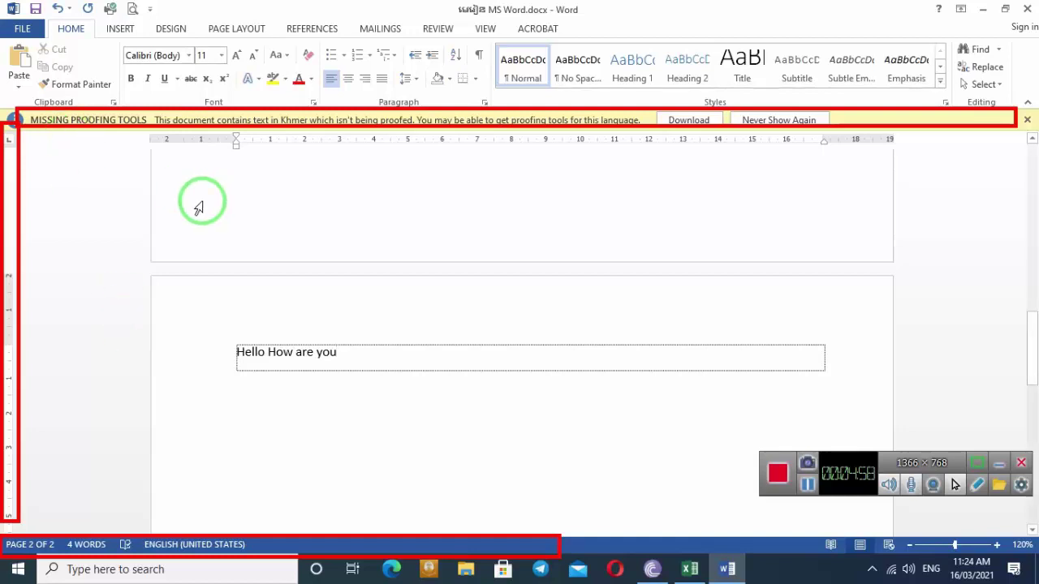
key(ctrl+alt+d)
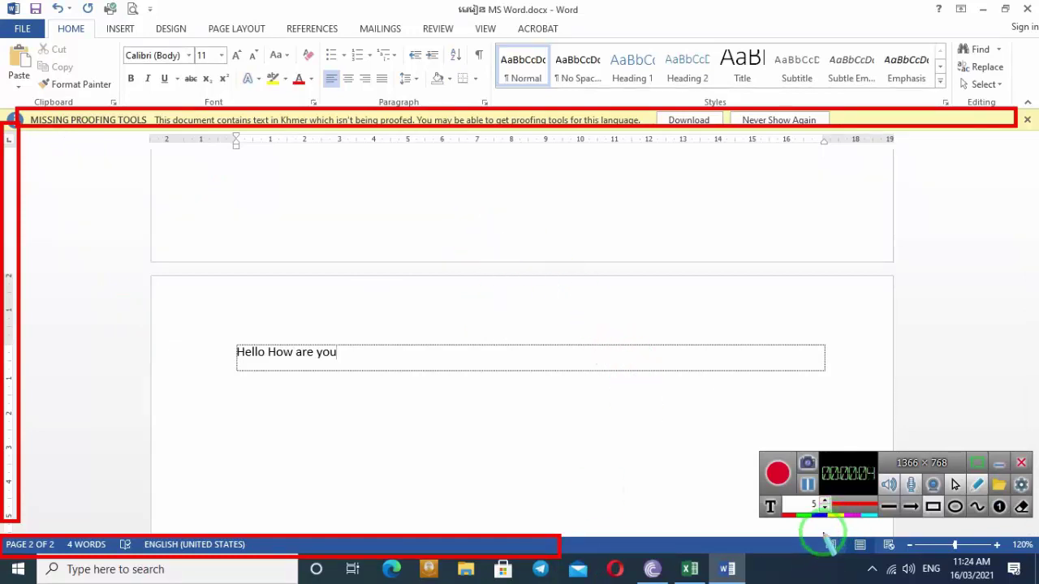
mouse_move(821, 533)
mouse_down()
mouse_move(859, 552)
mouse_move(897, 551)
mouse_up()
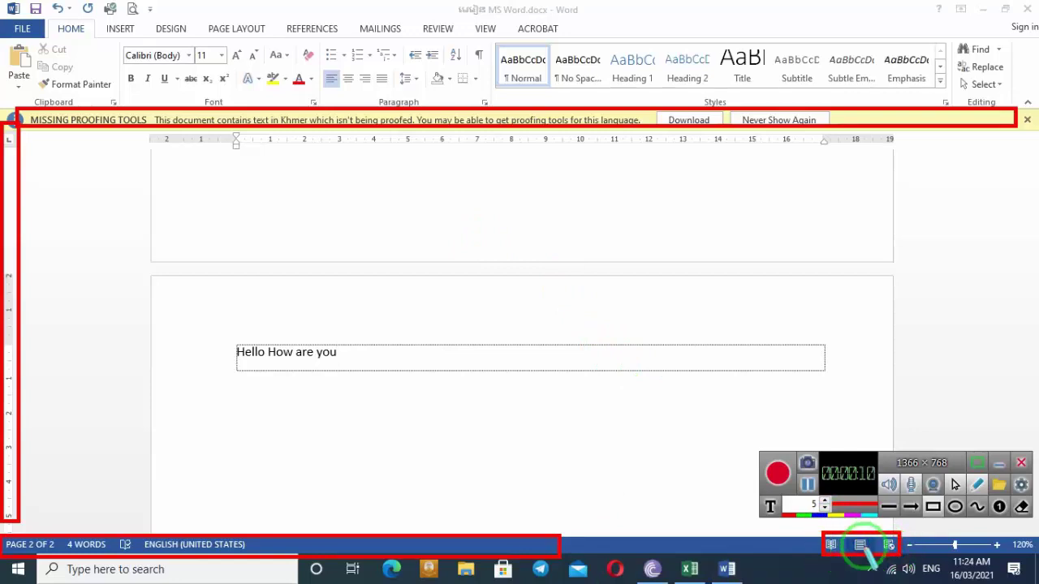
drag(847, 533, 875, 555)
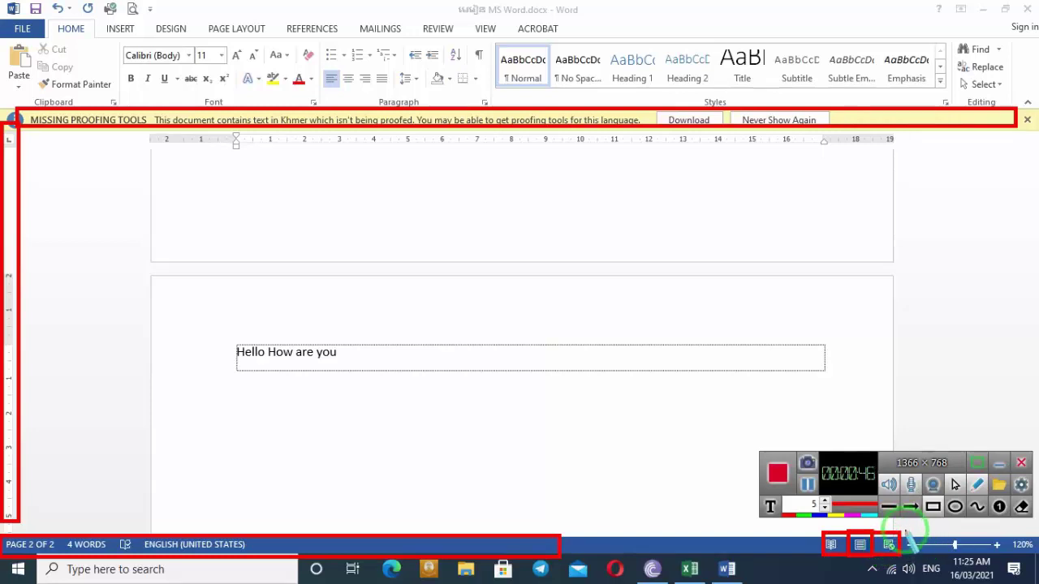
mouse_move(906, 535)
mouse_down()
mouse_move(966, 563)
mouse_move(1029, 562)
mouse_up()
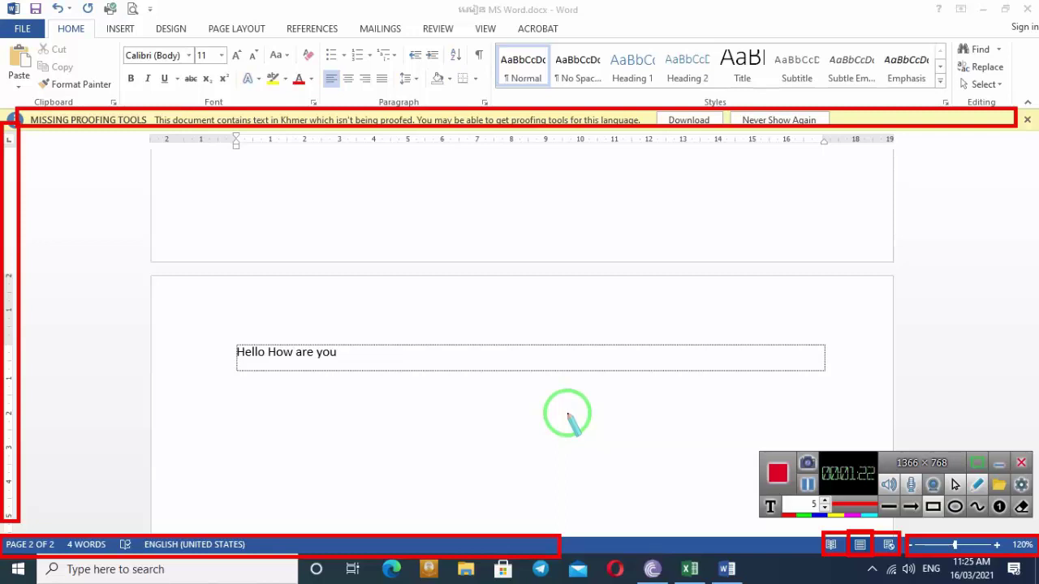
Step: Zoom the page in and out repeatedly with Ctrl+scroll to compare magnifications
key(Escape)
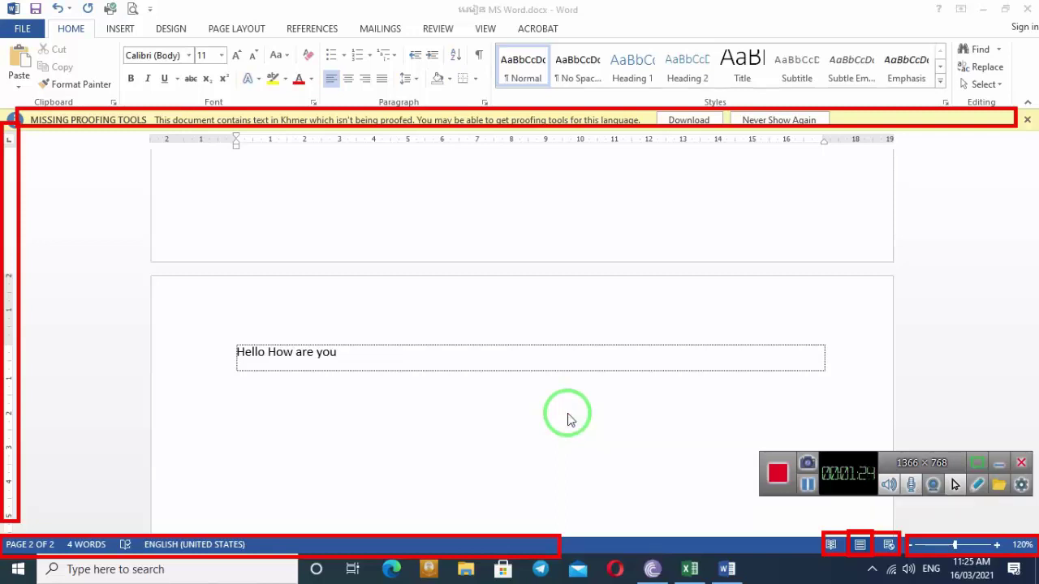
click(498, 382)
ctrl+scroll(415, 353, up, 8)
ctrl+scroll(415, 353, up, 8)
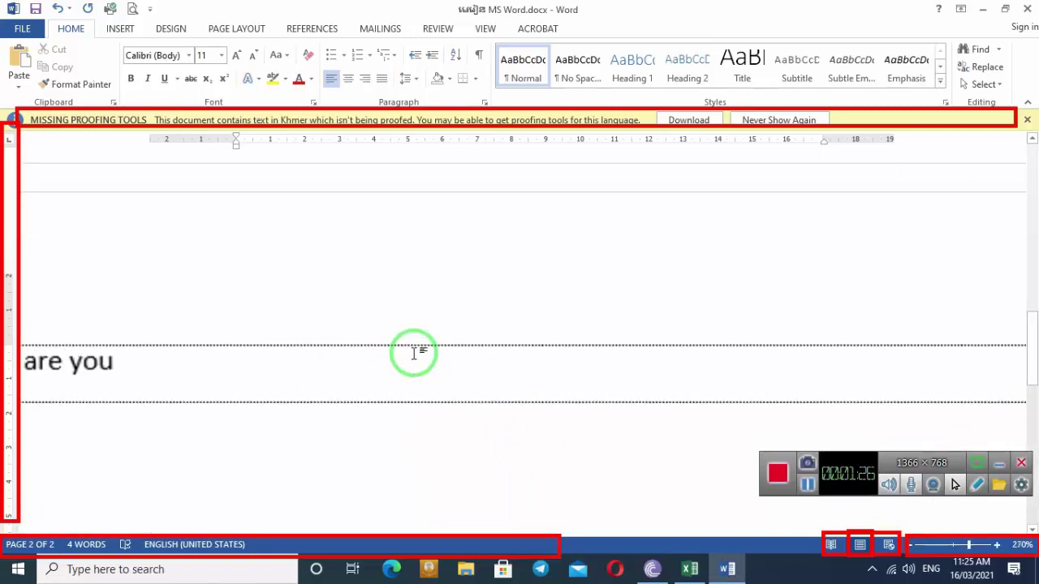
ctrl+scroll(414, 353, up, 5)
ctrl+scroll(415, 353, down, 7)
ctrl+scroll(418, 391, down, 12)
ctrl+scroll(419, 395, down, 1)
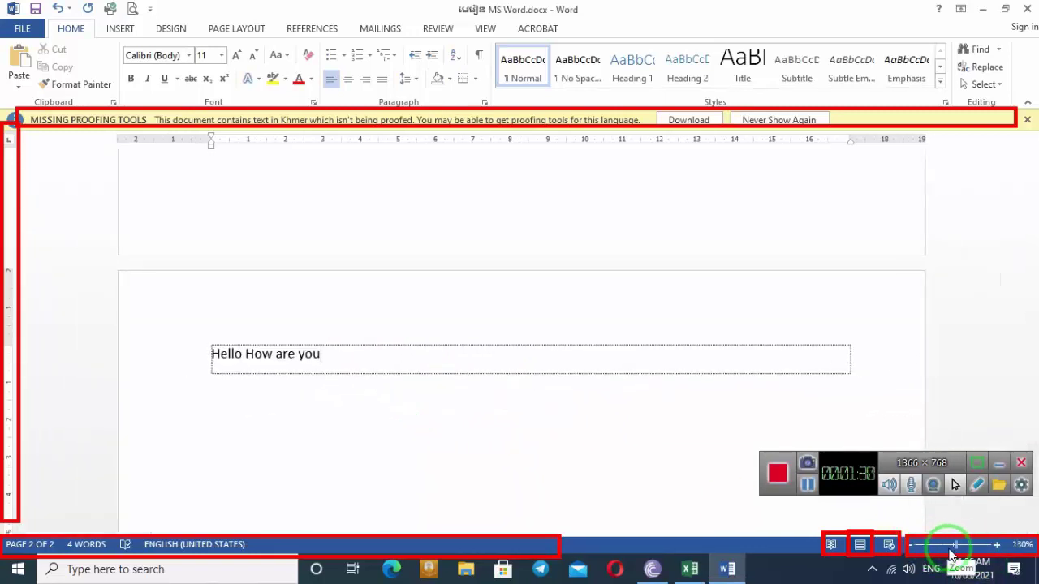
ctrl+scroll(395, 344, up, 8)
ctrl+scroll(395, 341, up, 5)
ctrl+scroll(395, 341, down, 13)
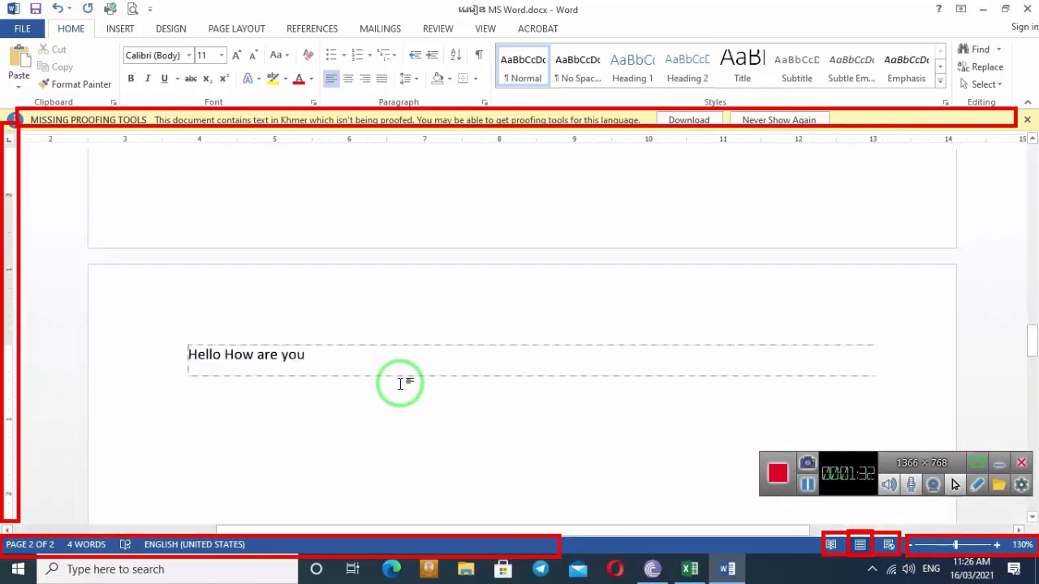
ctrl+scroll(399, 382, down, 6)
ctrl+scroll(398, 370, up, 3)
ctrl+scroll(398, 364, up, 5)
ctrl+scroll(399, 364, down, 5)
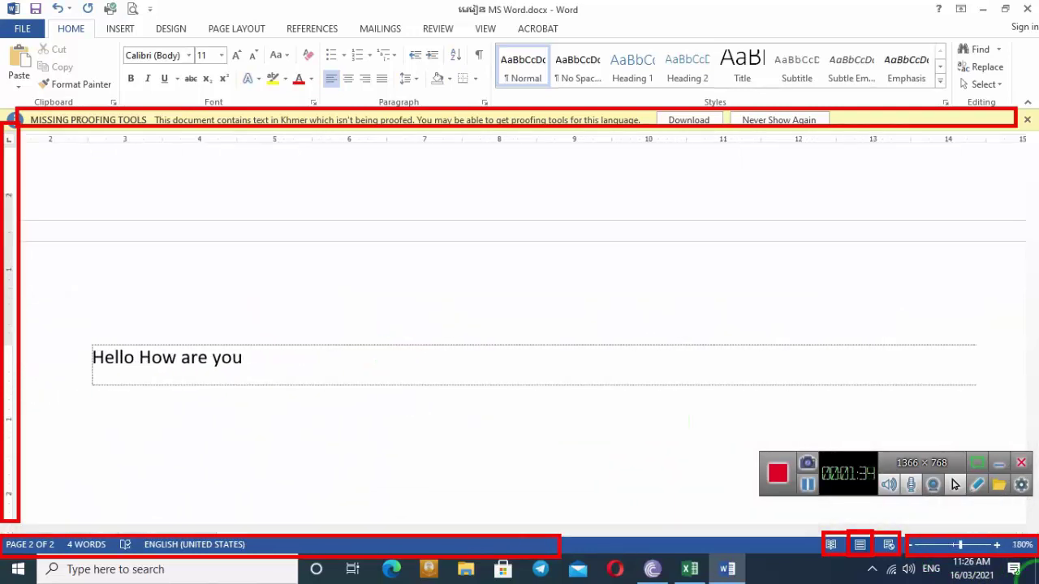
Step: Magnify four steps with the status-bar zoom + button, then zoom back out to 90%
click(997, 544)
click(996, 544)
click(996, 544)
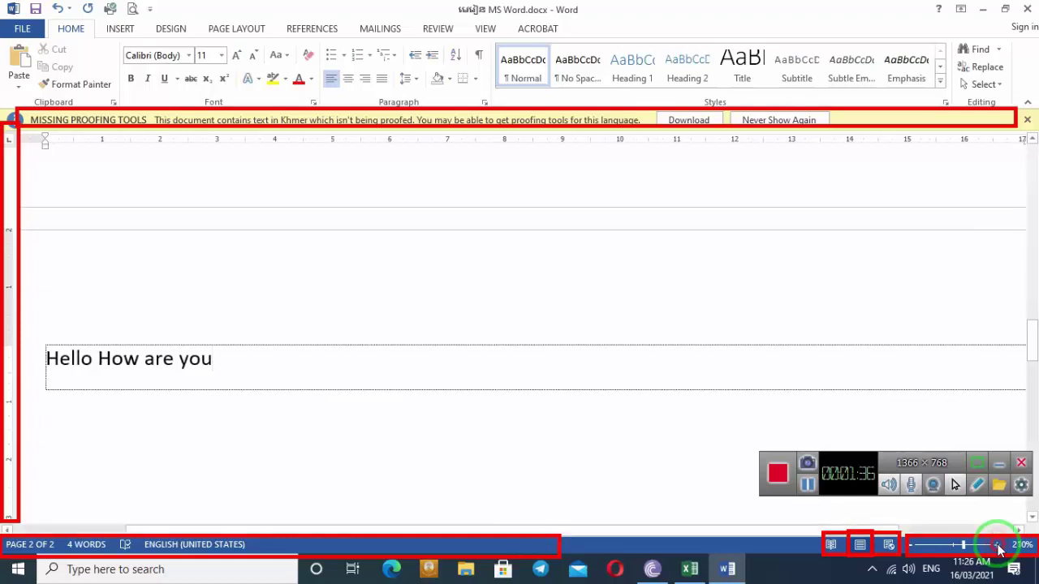
click(996, 545)
ctrl+scroll(487, 420, down, 7)
ctrl+scroll(487, 420, down, 7)
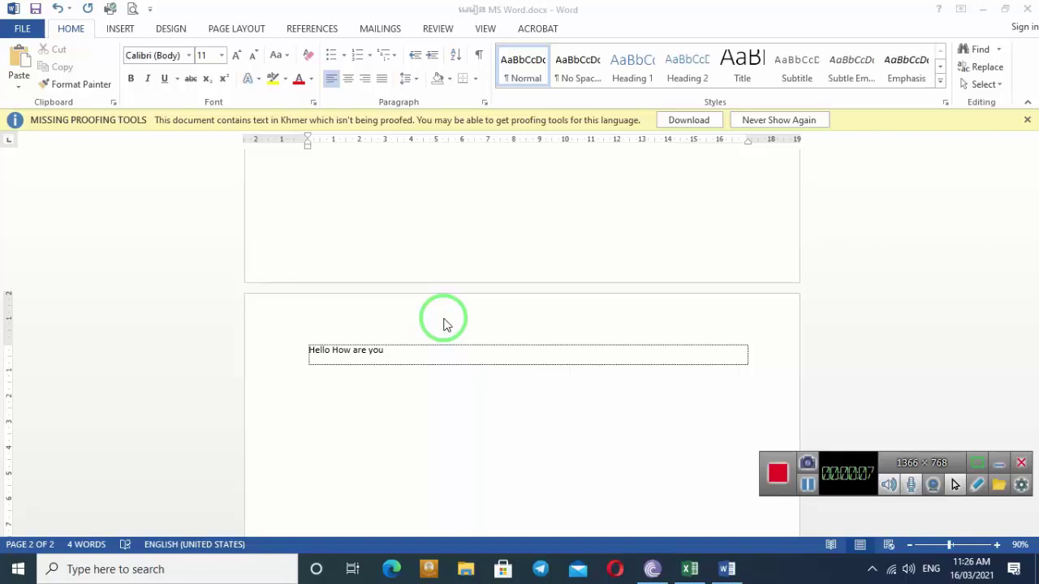
Step: Scroll up and close the Missing Proofing Tools message bar
scroll(678, 295, up, 3)
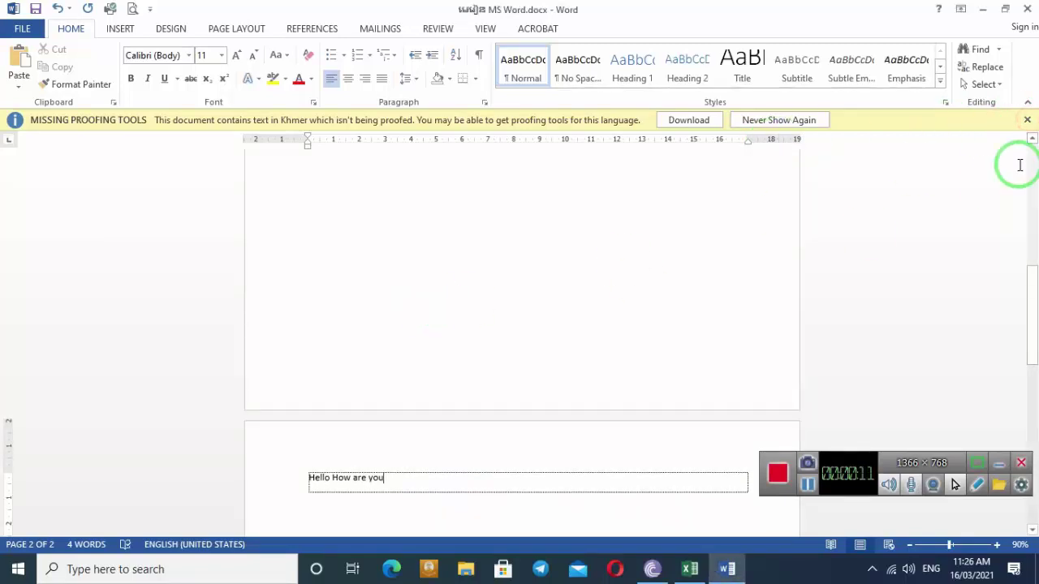
scroll(538, 262, up, 3)
click(1026, 119)
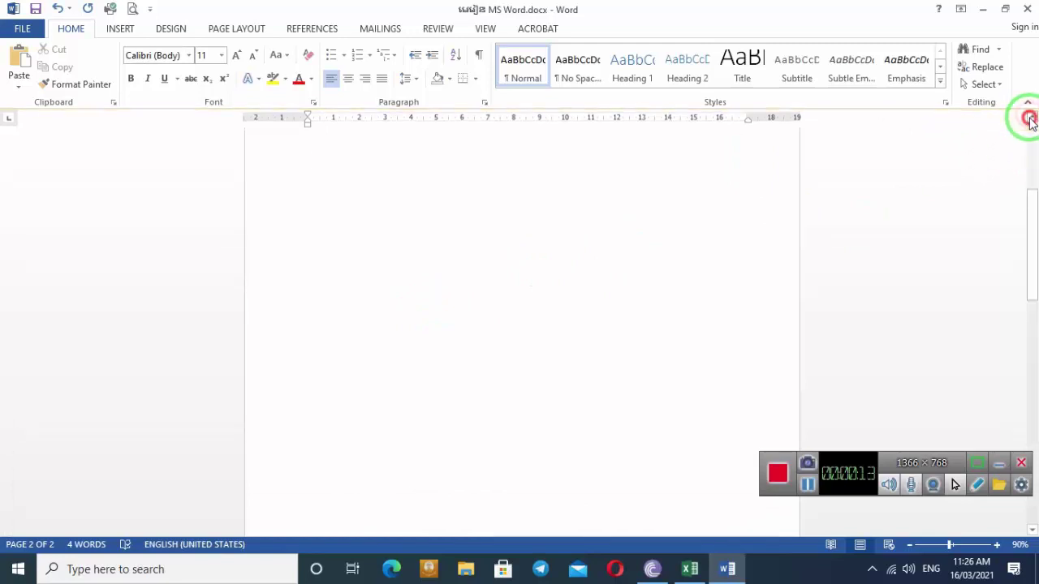
Step: Zoom and scroll until page 1's empty text box is in view
scroll(327, 278, up, 3)
scroll(327, 278, up, 2)
ctrl+scroll(328, 280, down, 1)
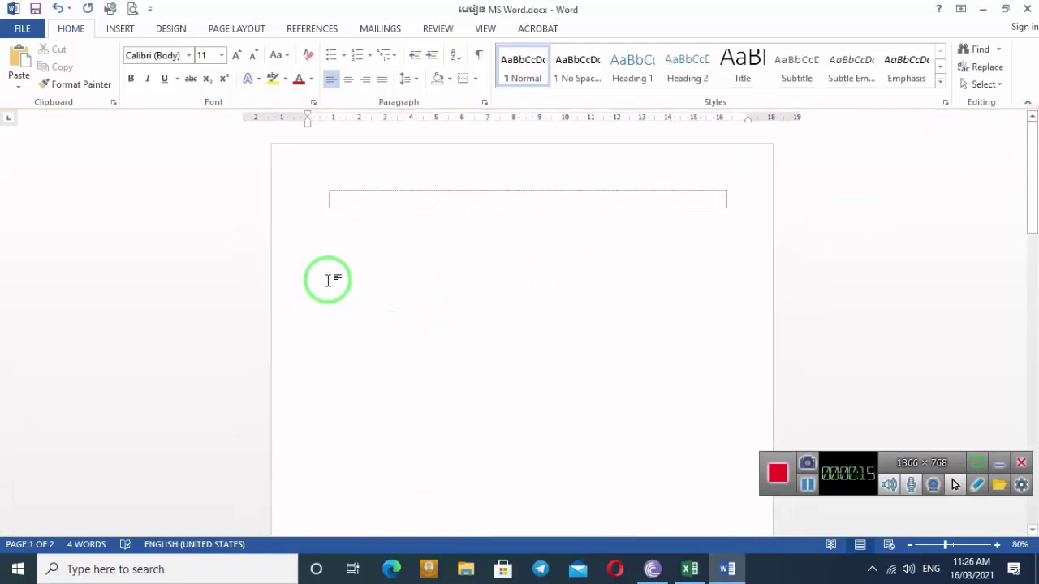
scroll(328, 280, down, 1)
ctrl+scroll(327, 280, down, 4)
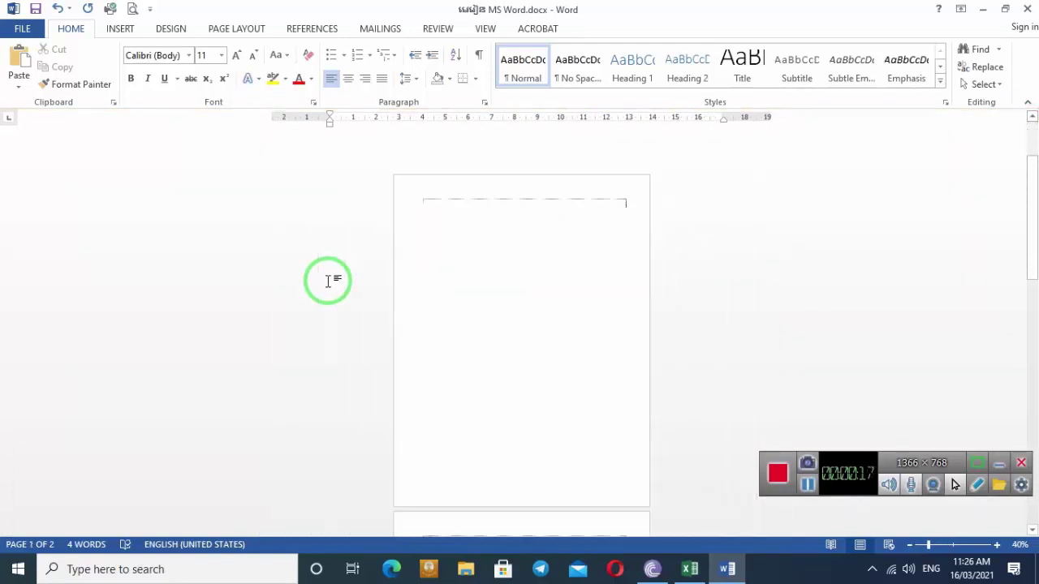
scroll(362, 243, down, 2)
ctrl+scroll(433, 162, up, 5)
scroll(393, 248, down, 3)
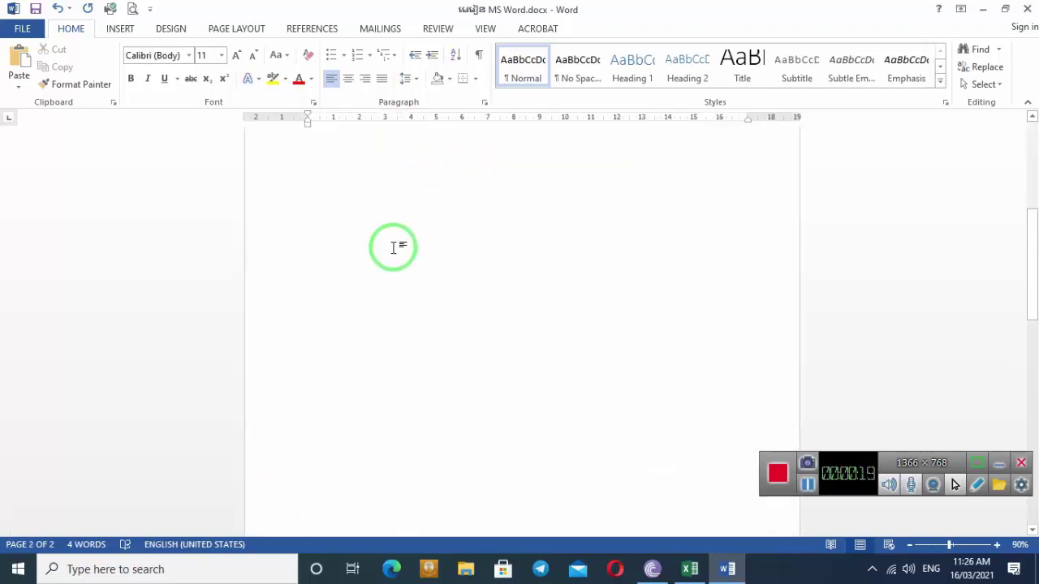
scroll(387, 243, up, 5)
scroll(378, 255, up, 5)
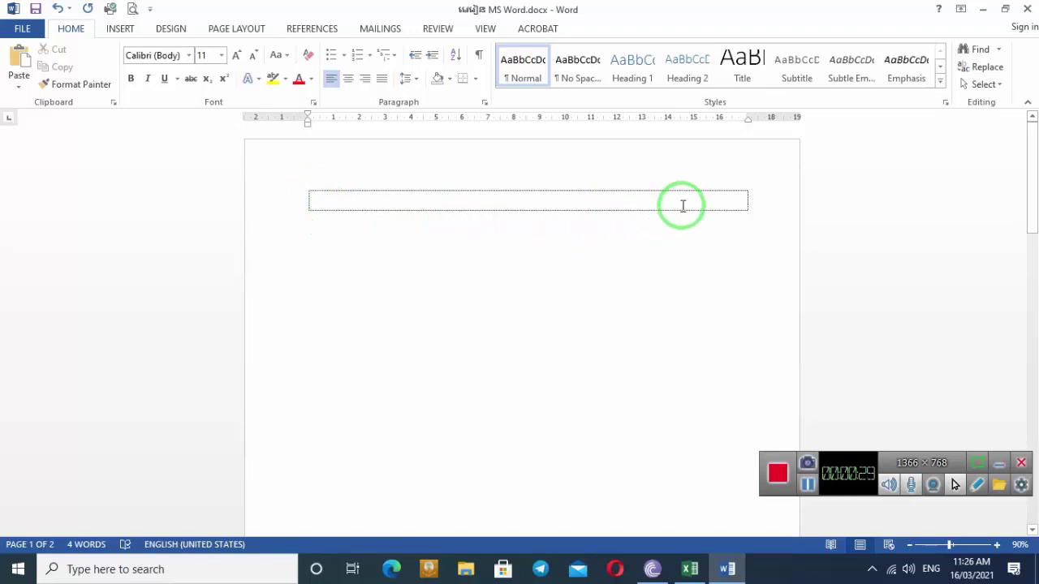
scroll(412, 278, down, 1)
scroll(412, 279, down, 1)
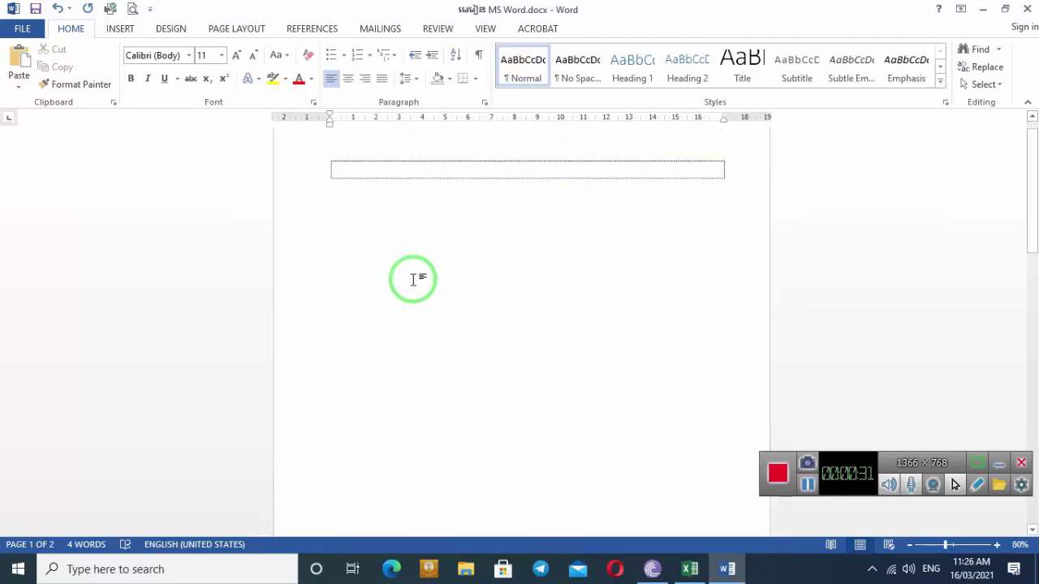
scroll(413, 279, down, 1)
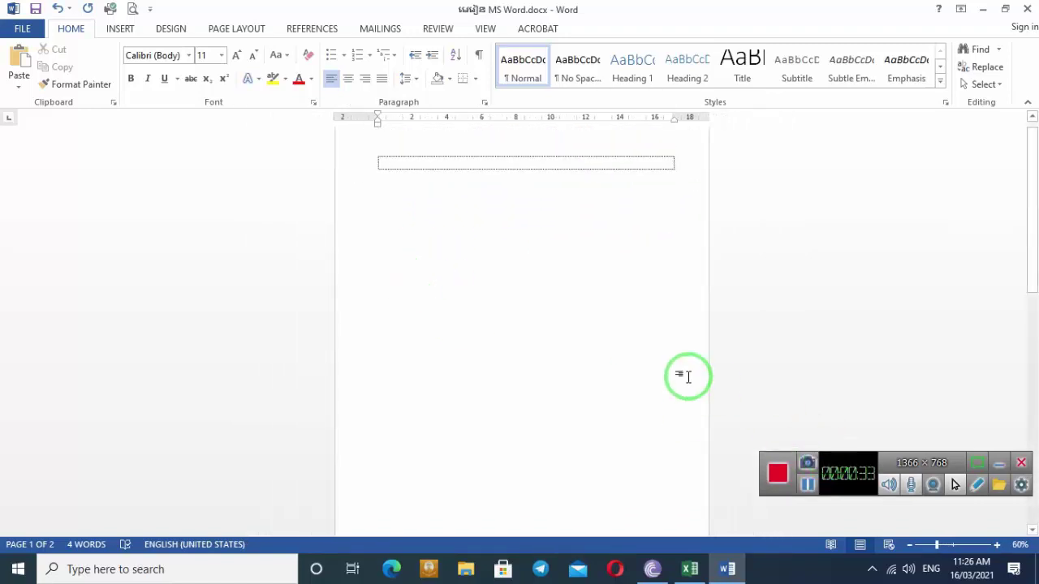
Step: After undoing two trial selections at the top of page 1, place the cursor in the top box
key(ctrl+shift+d)
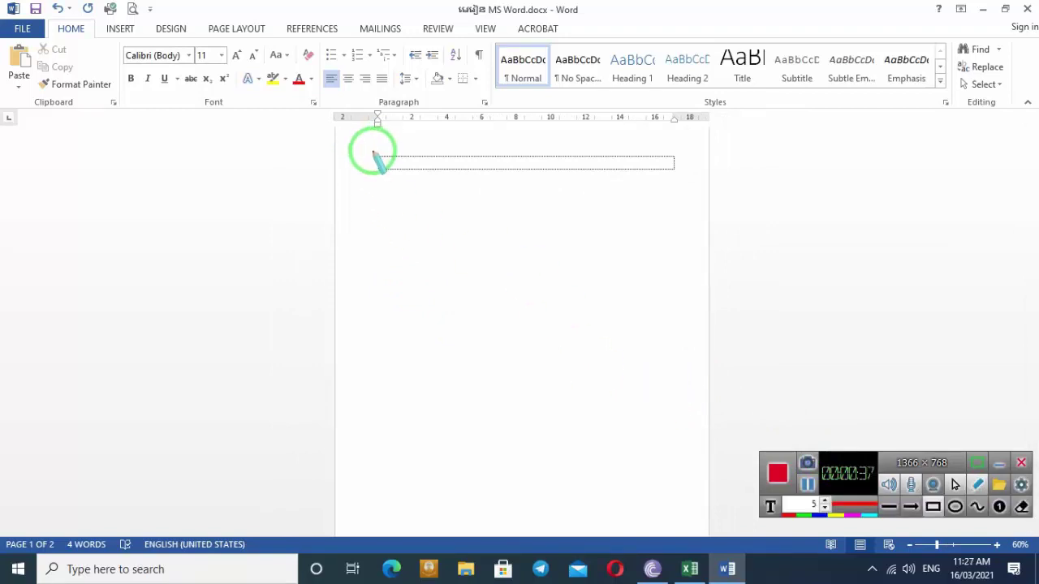
mouse_move(373, 152)
mouse_down()
mouse_move(653, 559)
mouse_move(677, 528)
mouse_up()
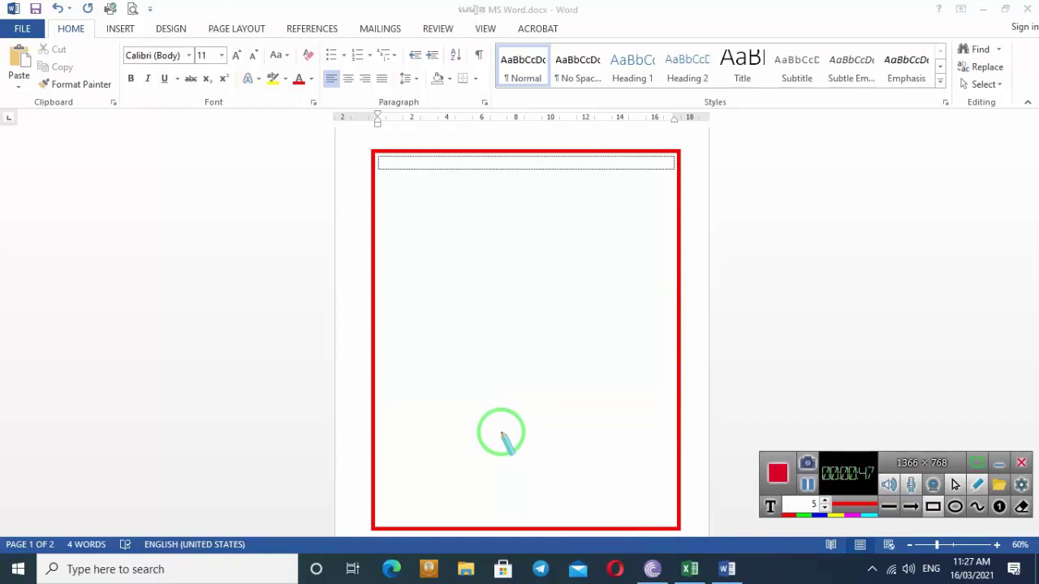
key(ctrl+z)
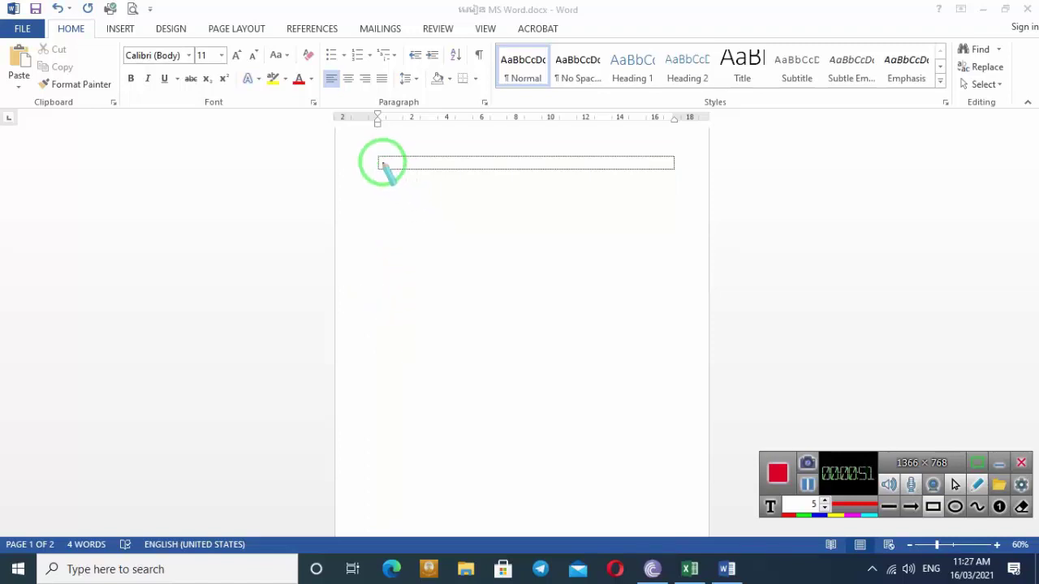
mouse_move(378, 154)
mouse_down()
mouse_move(381, 170)
mouse_move(676, 171)
mouse_up()
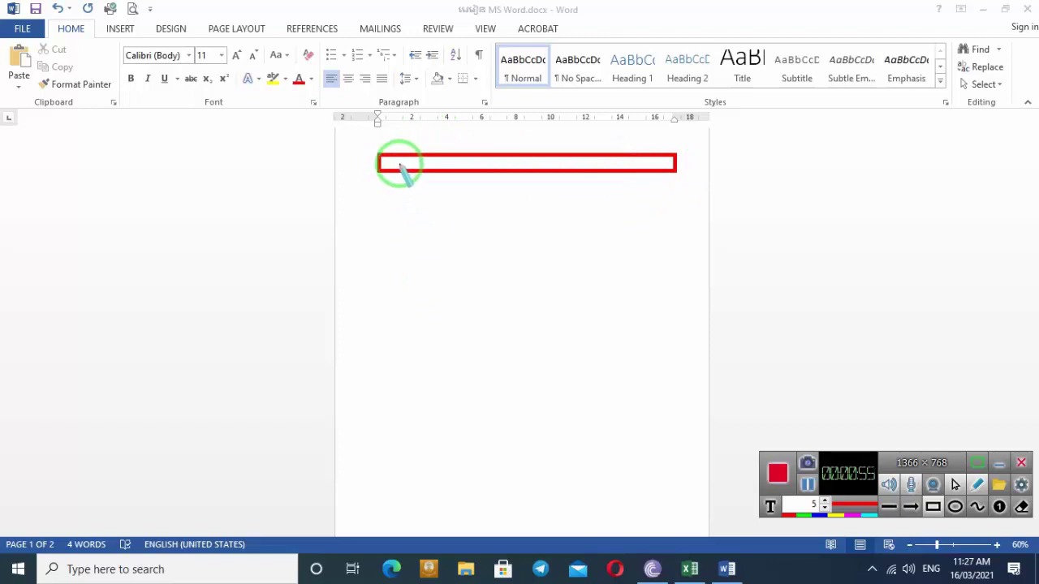
key(ctrl+z)
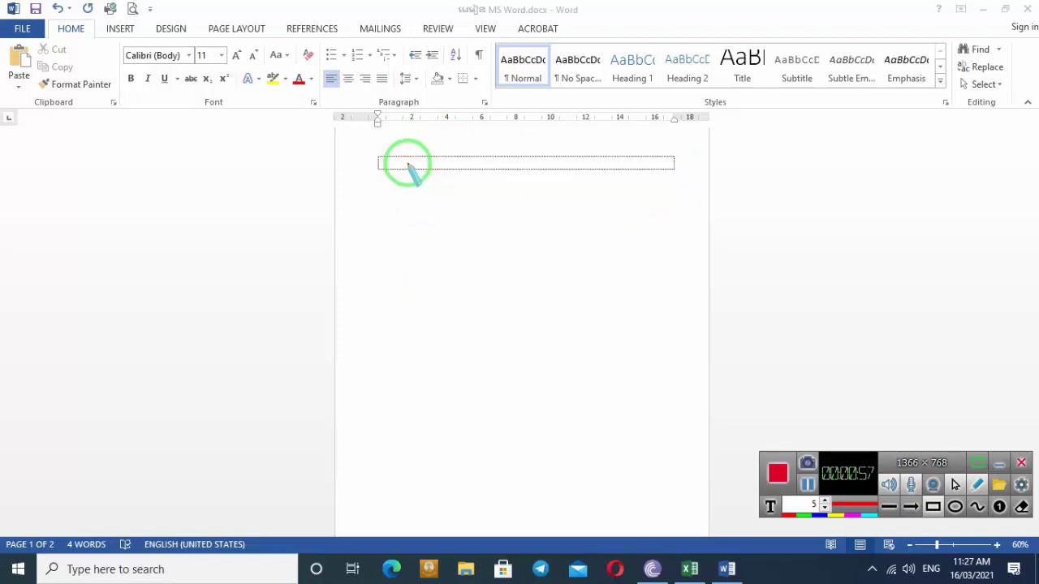
key(Escape)
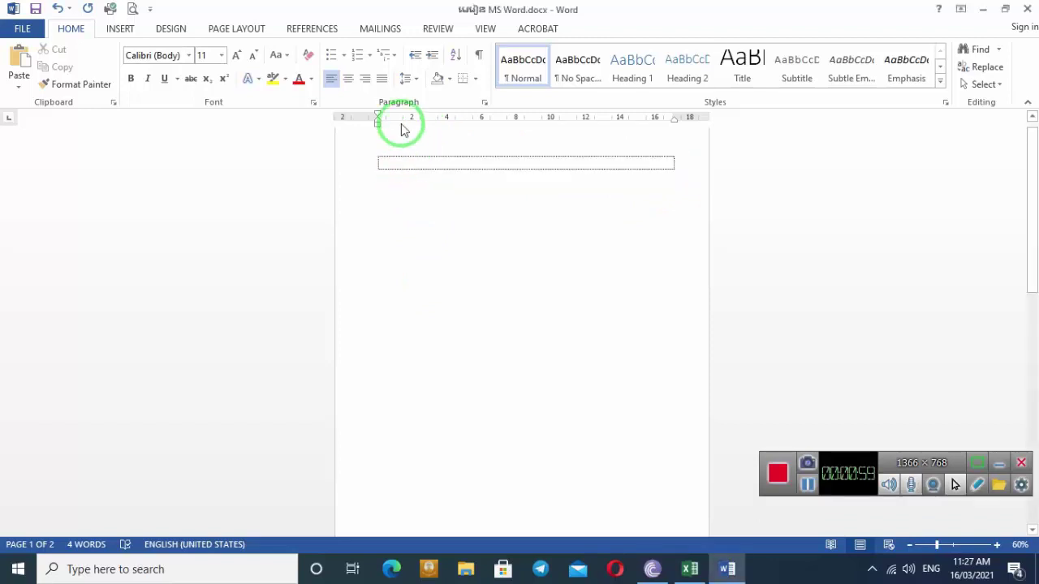
click(408, 156)
text(ប្រធានបទ)
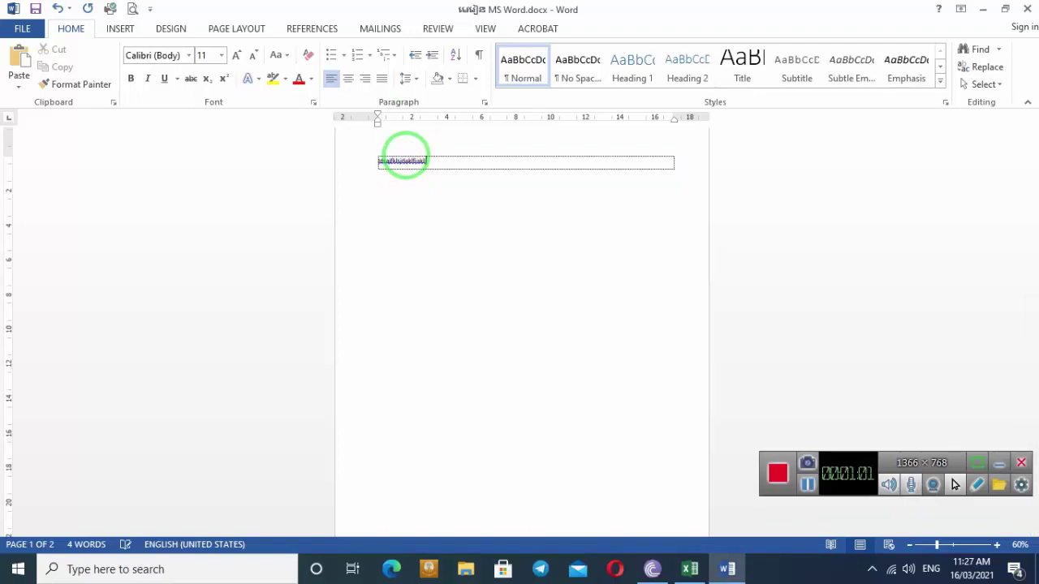
ctrl+scroll(640, 333, up, 7)
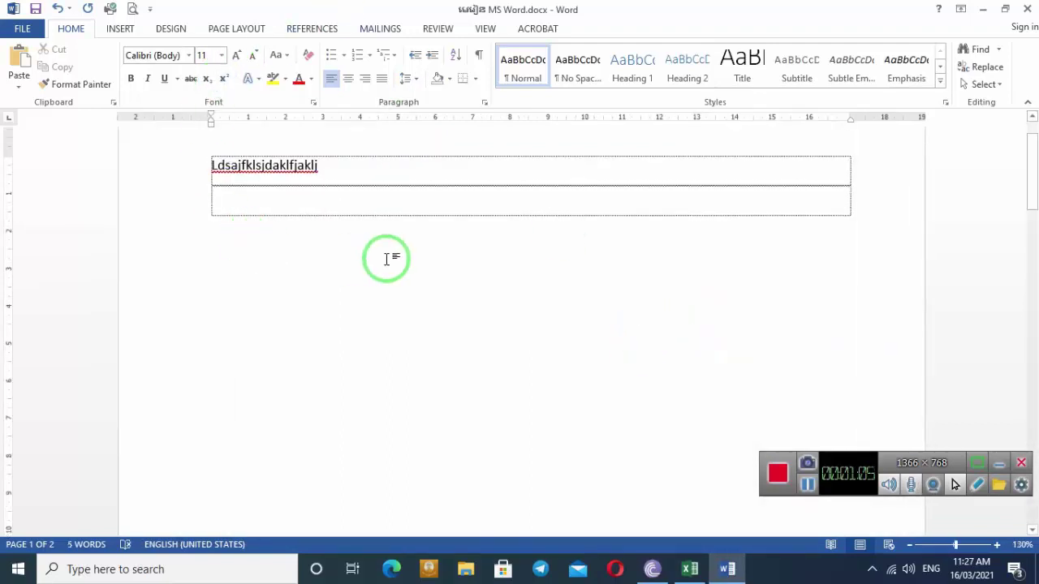
key(ctrl+shift+d)
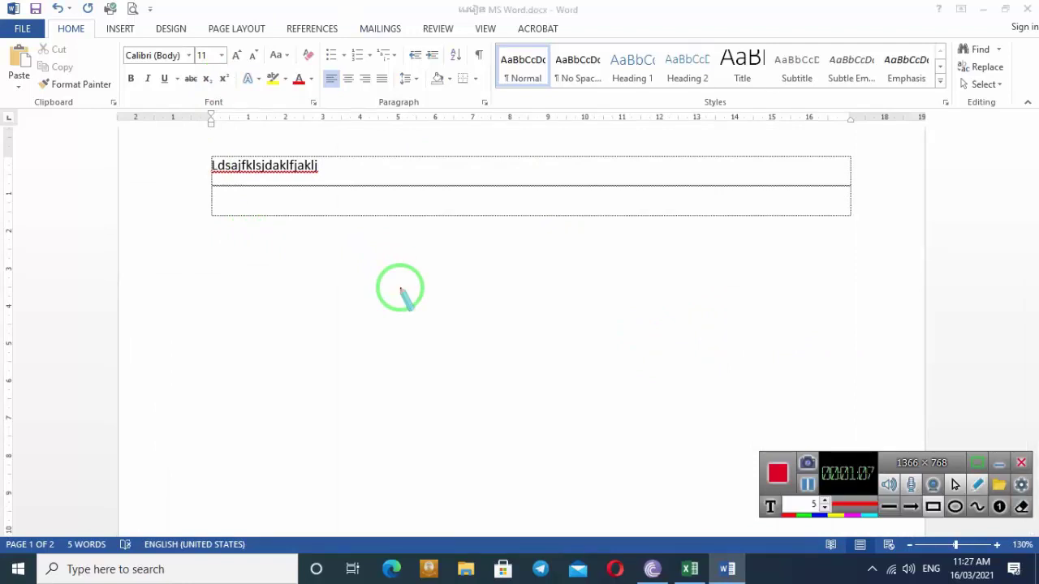
drag(209, 153, 851, 219)
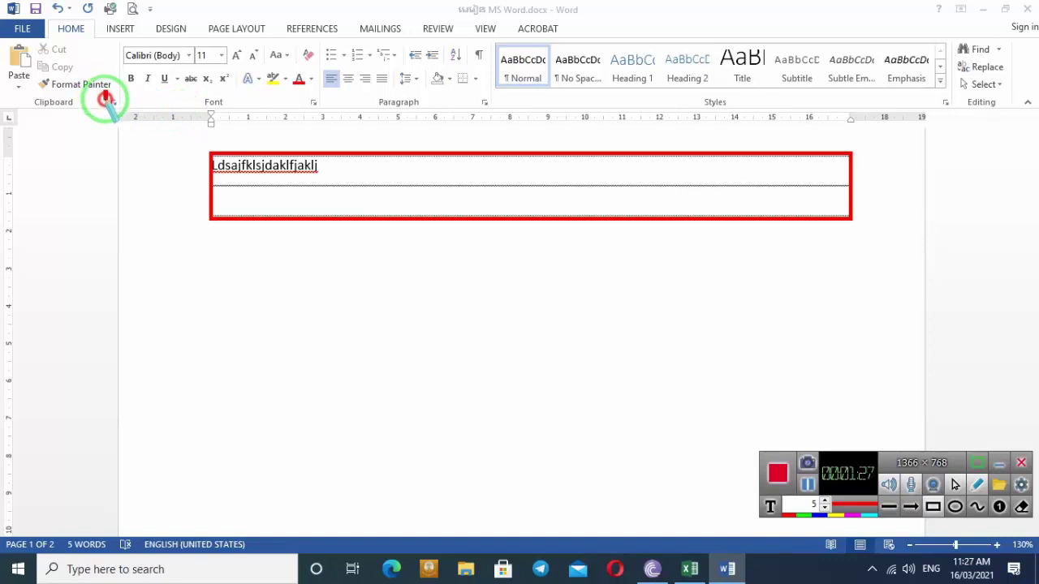
drag(104, 92, 124, 111)
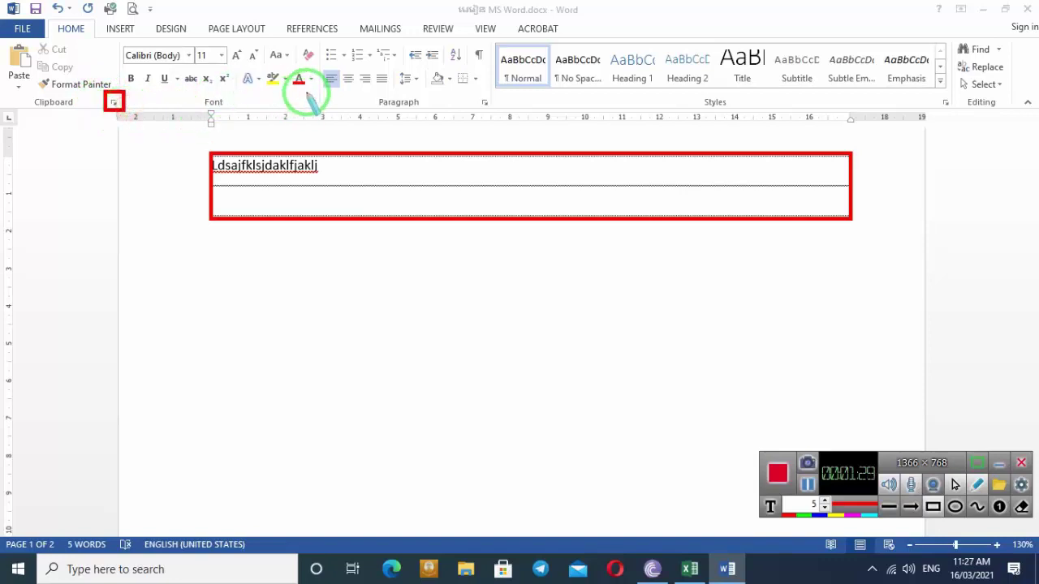
drag(306, 91, 324, 111)
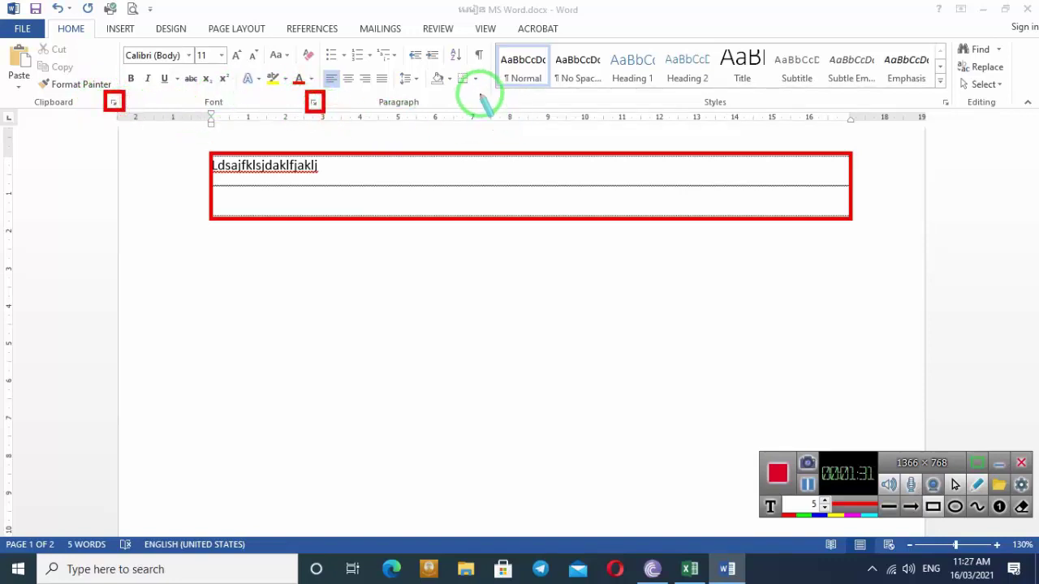
drag(476, 93, 493, 111)
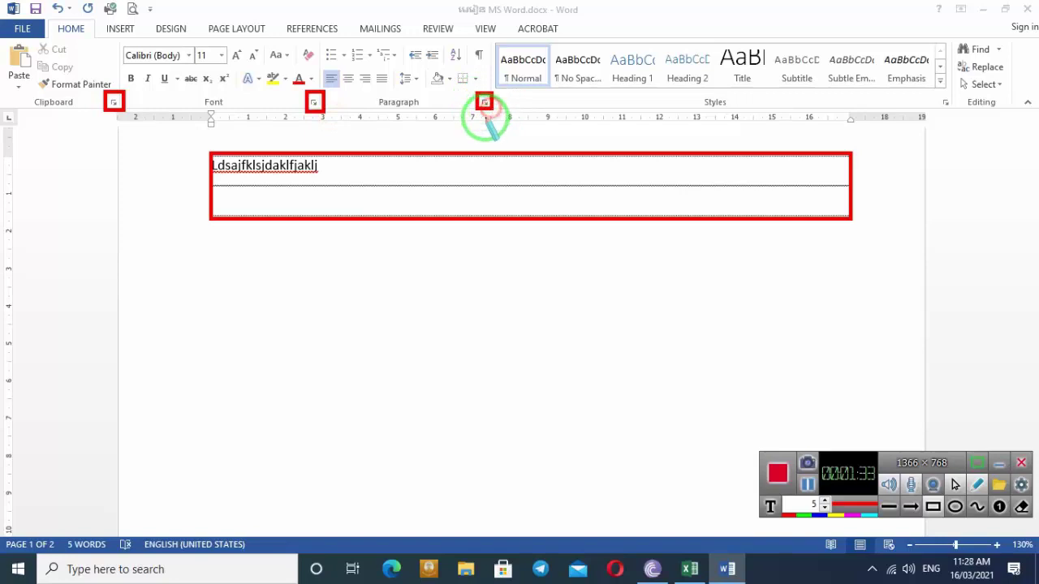
drag(938, 95, 954, 111)
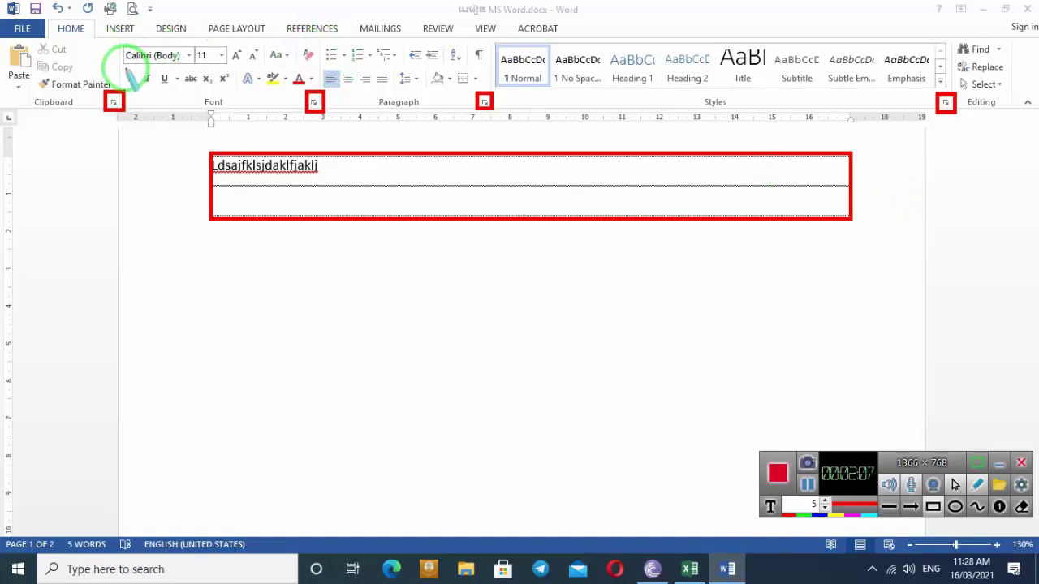
mouse_move(124, 68)
mouse_down()
mouse_move(132, 86)
mouse_move(150, 89)
mouse_up()
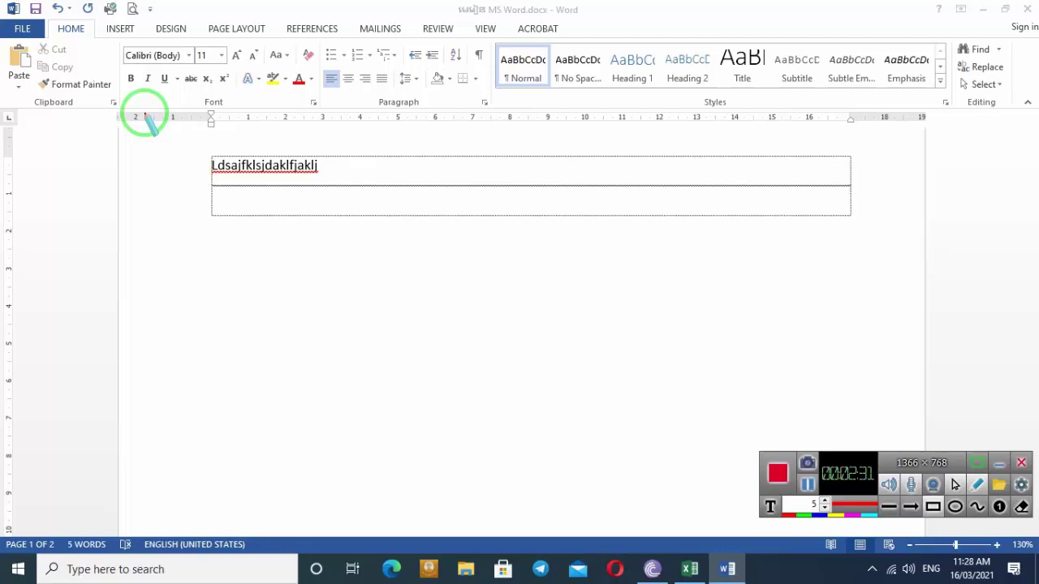
key(Escape)
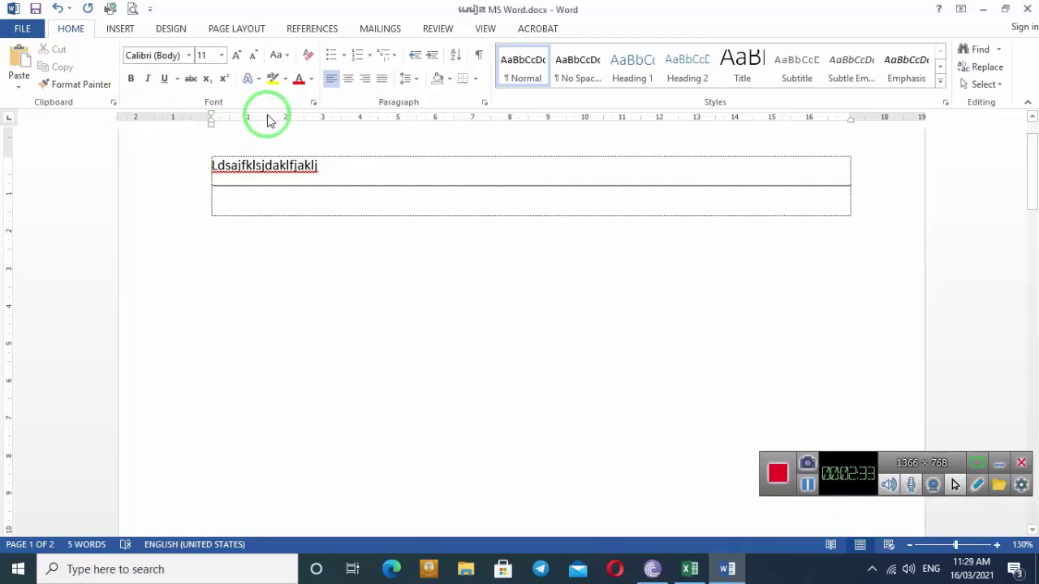
click(313, 103)
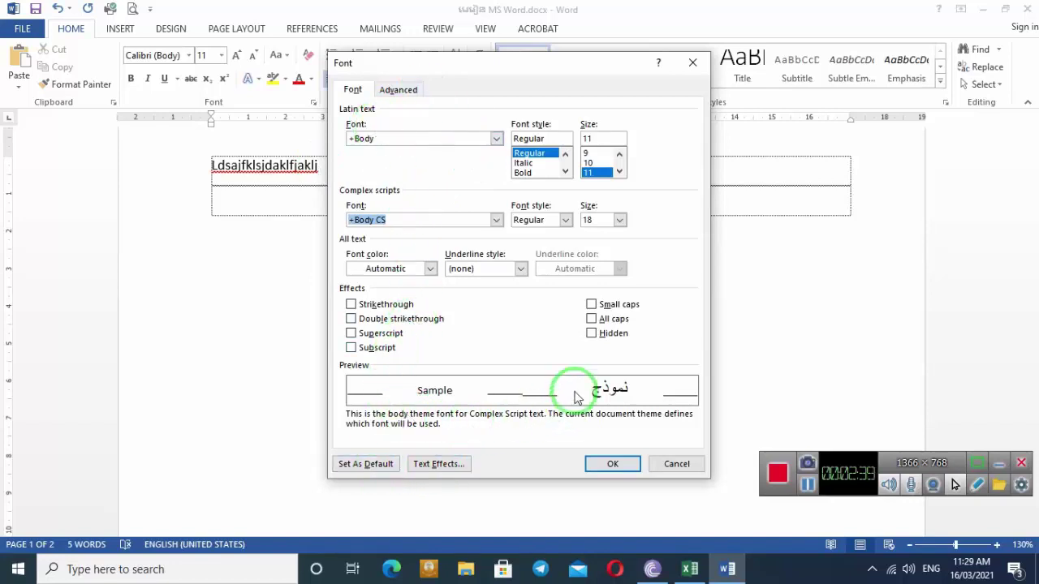
click(394, 89)
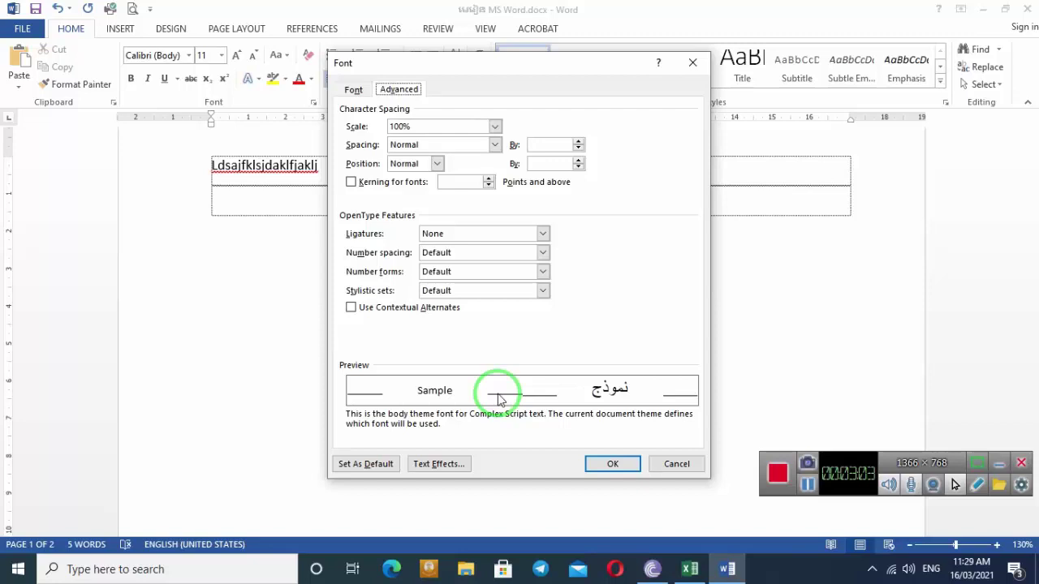
click(610, 464)
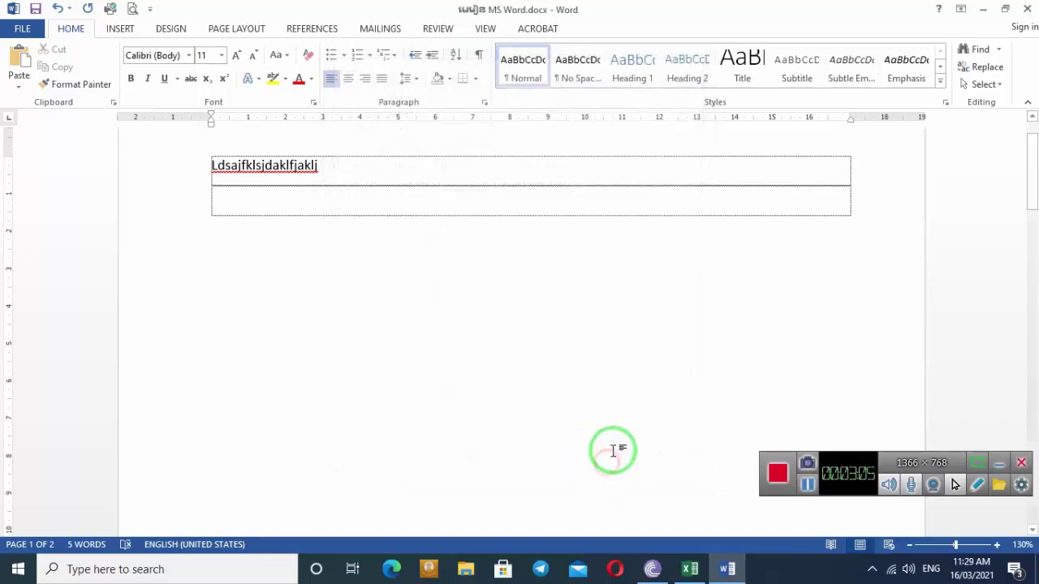
Step: Delete the gibberish placeholder text and apply the recently used bullet style to the empty box
drag(371, 178, 7, 116)
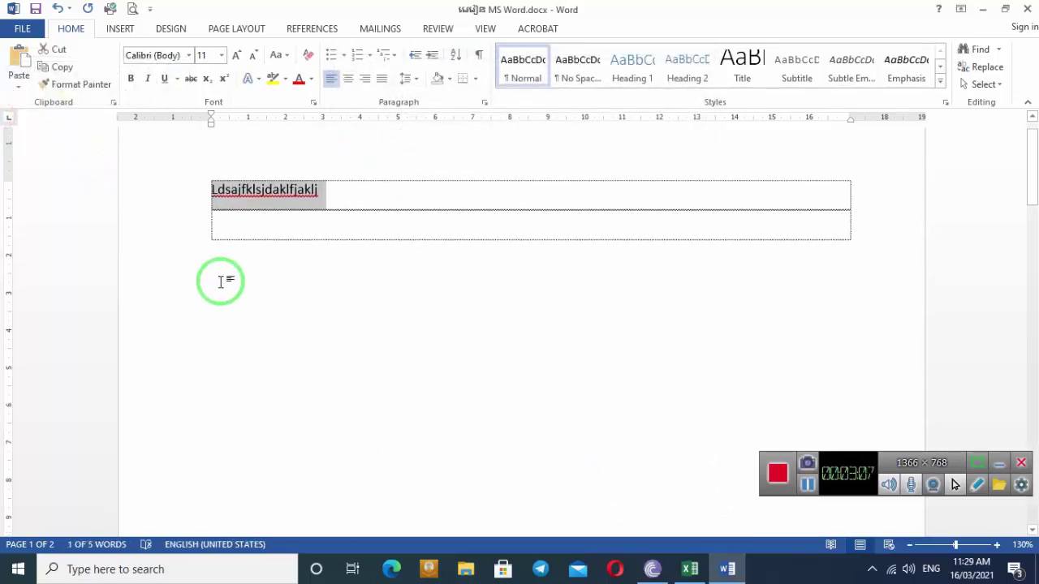
key(Delete)
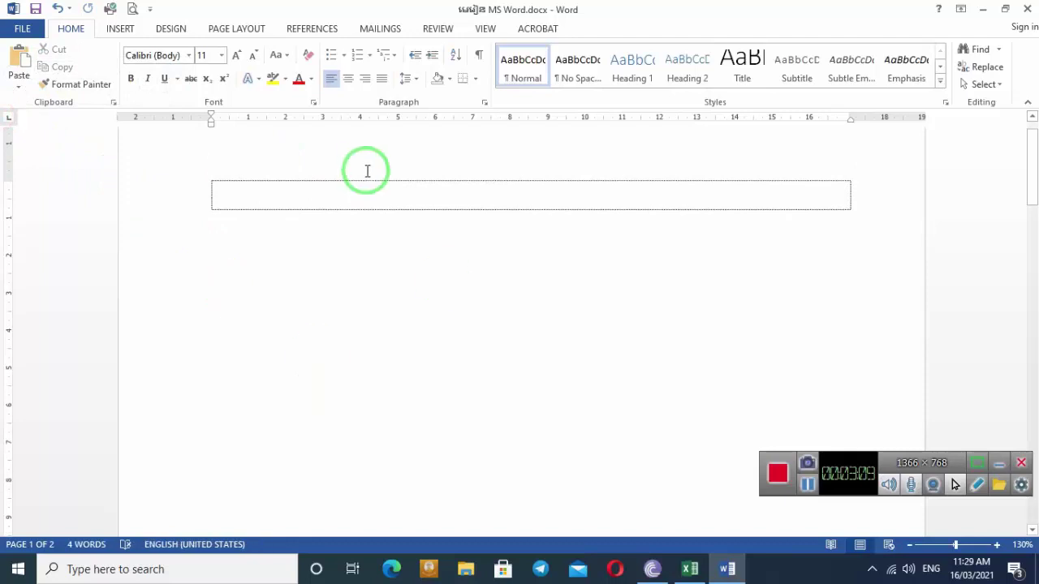
click(343, 54)
click(344, 104)
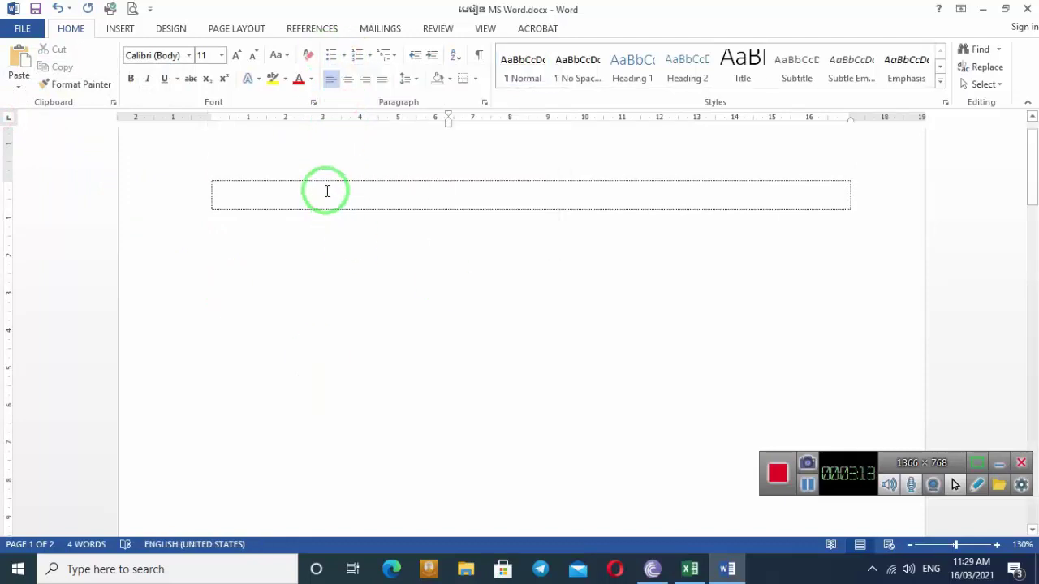
key(ctrl+z)
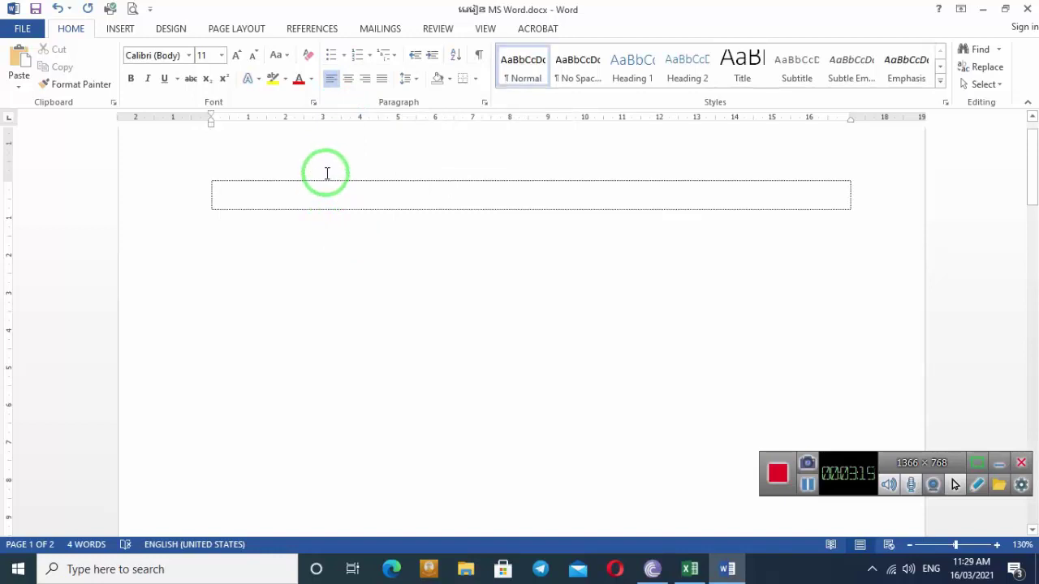
click(343, 55)
click(344, 101)
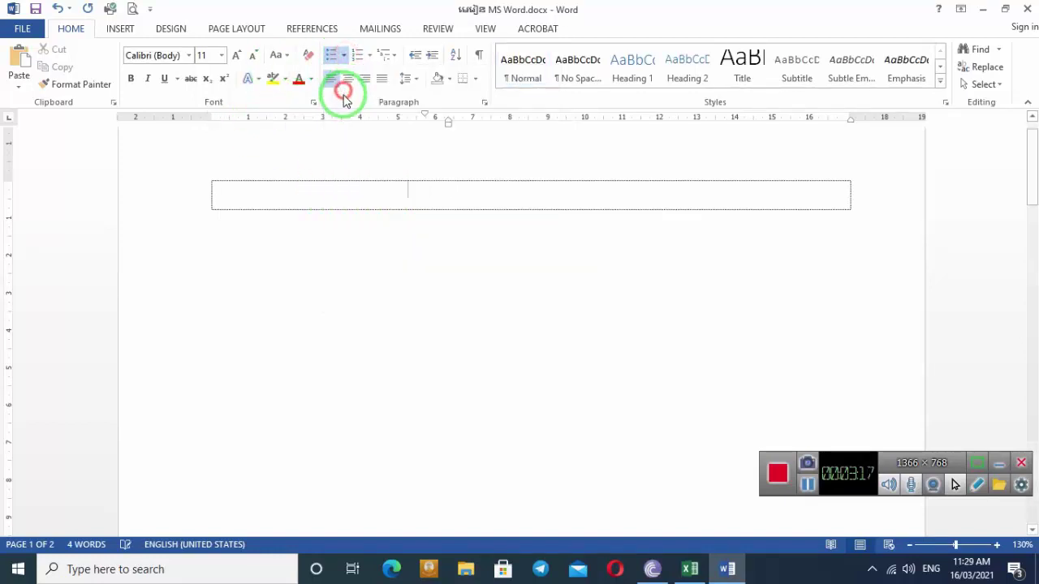
Step: Move the bullet indent on the ruler left to about 1.5 cm, keeping English input
scroll(316, 195, up, 1)
drag(423, 116, 232, 113)
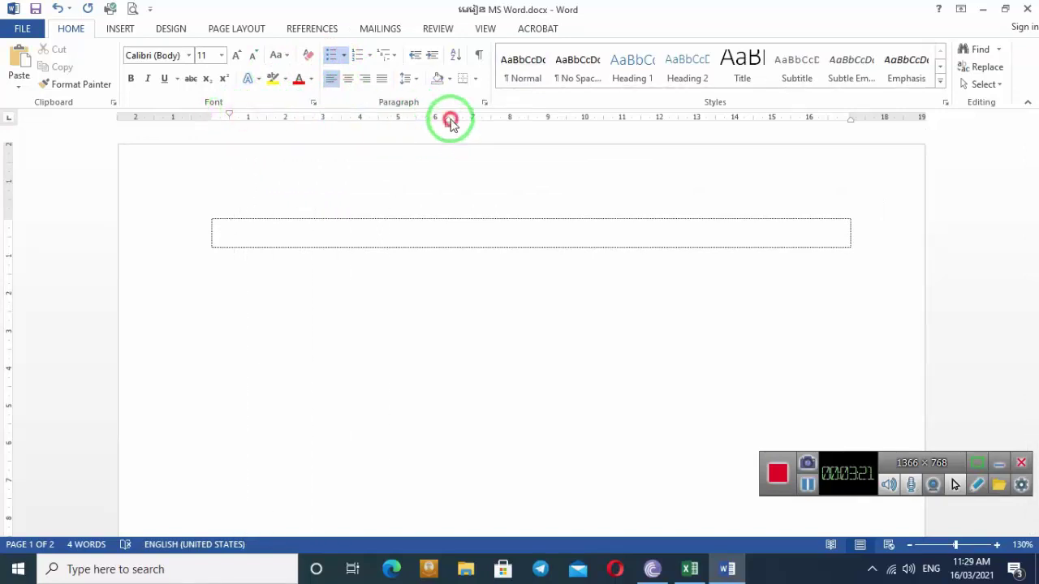
drag(450, 120, 256, 119)
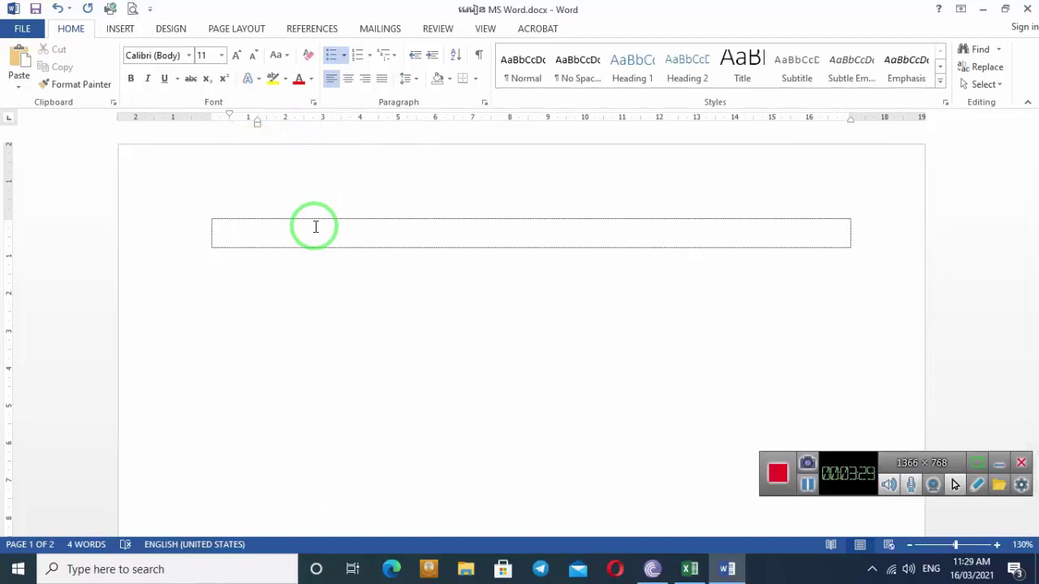
key(alt+shift)
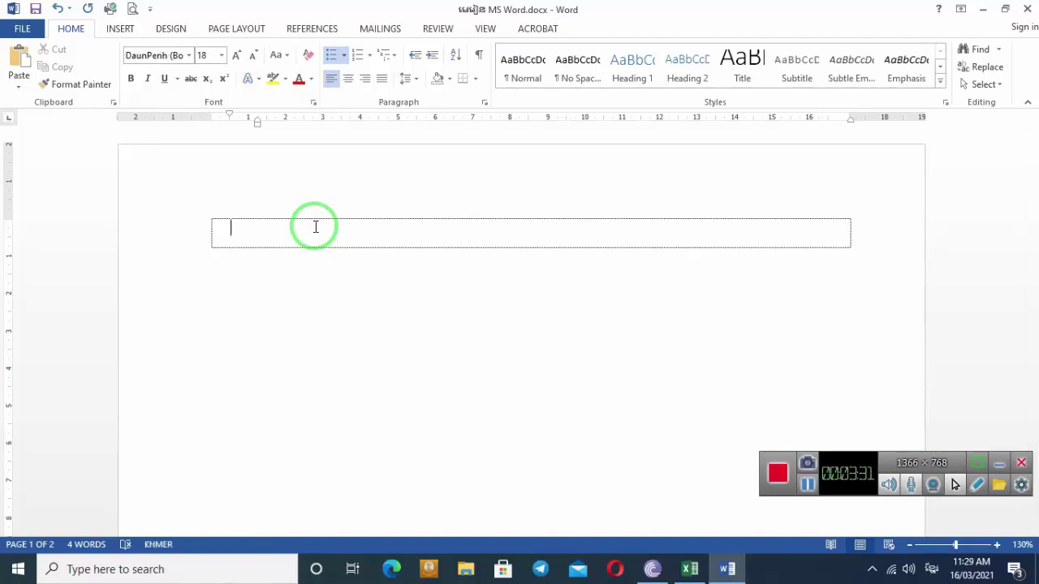
key(alt+shift)
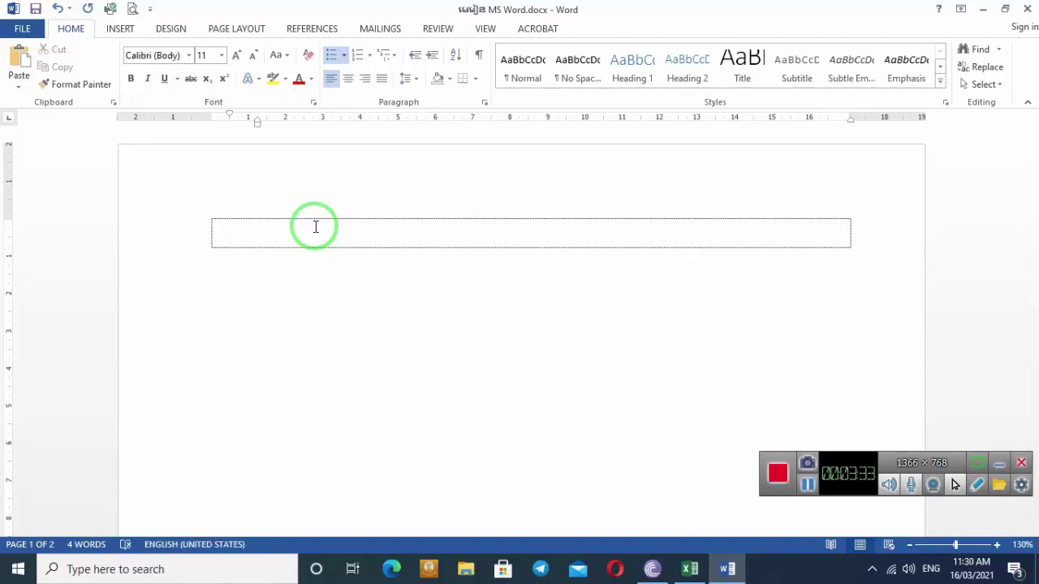
Step: Type the bullets 'Quick Access Toolbar', 'Title bar' and 'Ribbon'
click(331, 54)
text(Q)
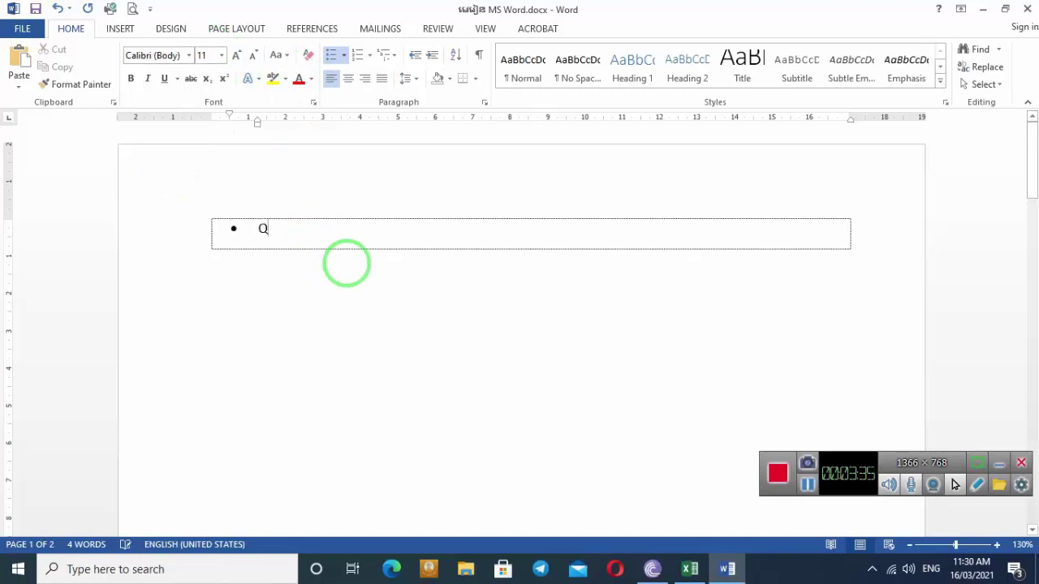
text(uic)
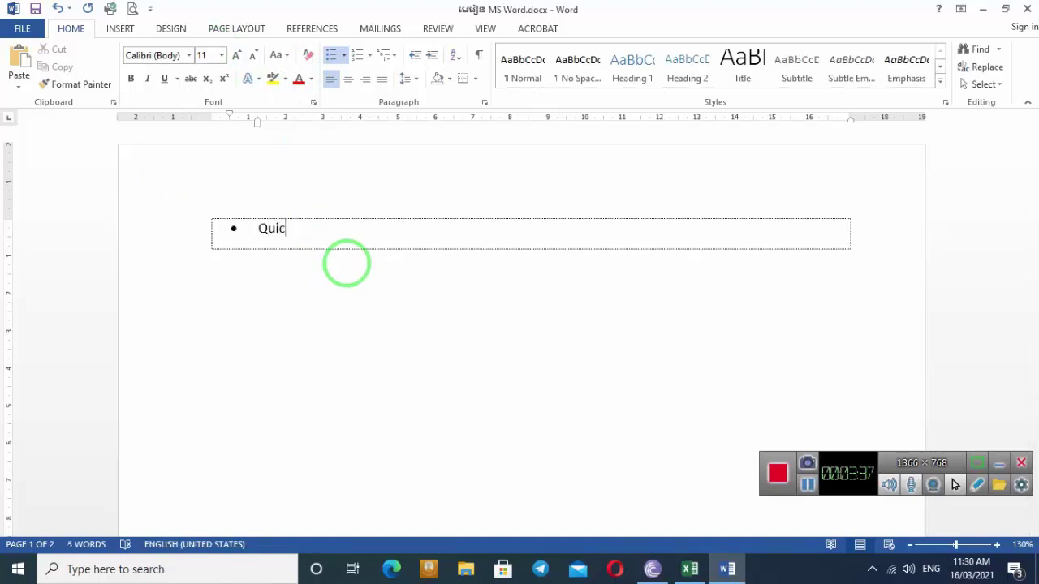
text(k A)
text(ccess)
text( Tol)
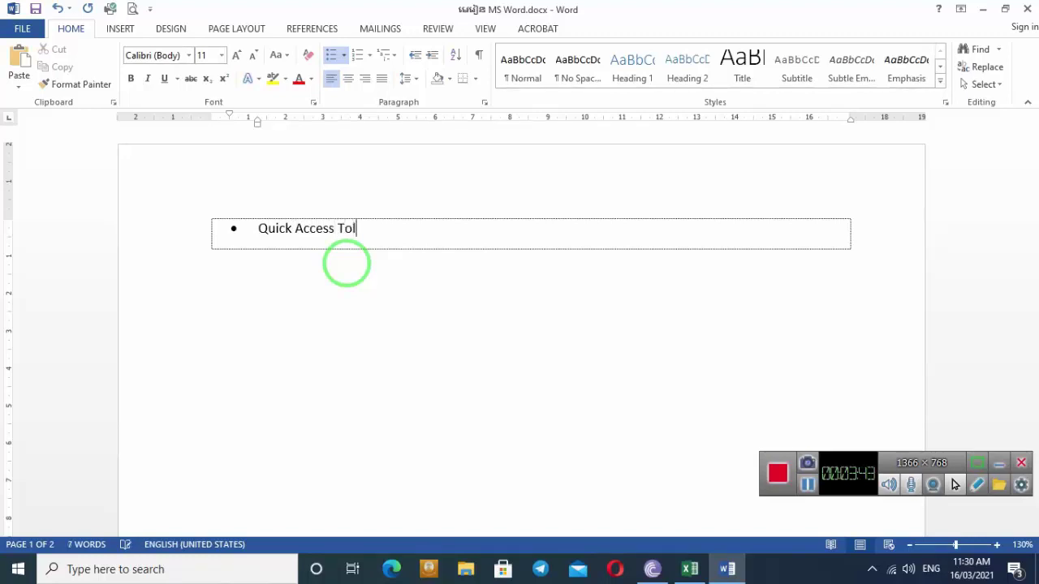
key(BackSpace)
text(ol)
text(bar)
key(Return)
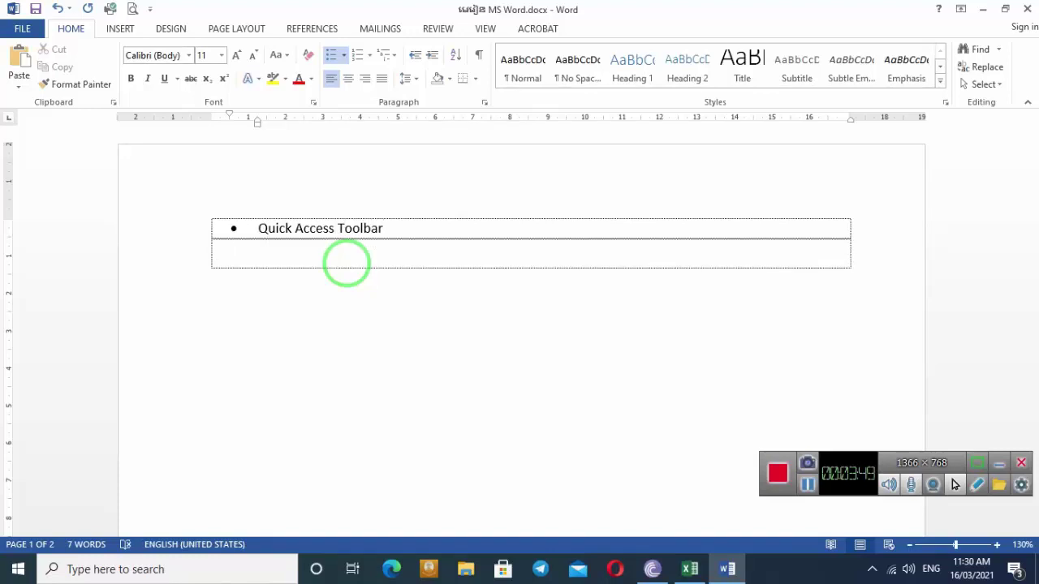
text(Ti)
text(tle)
text( bar)
key(Tab)
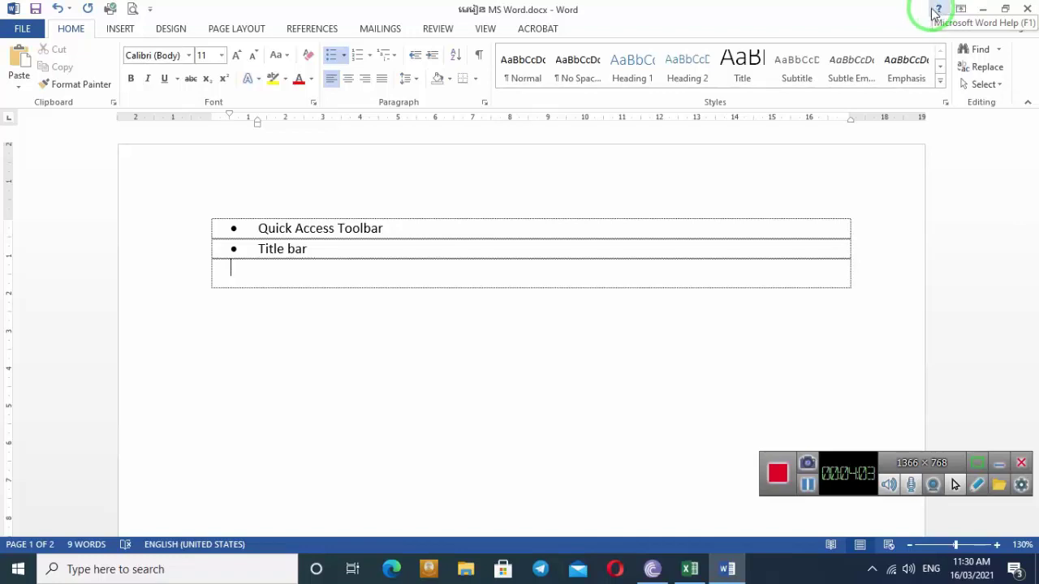
click(442, 276)
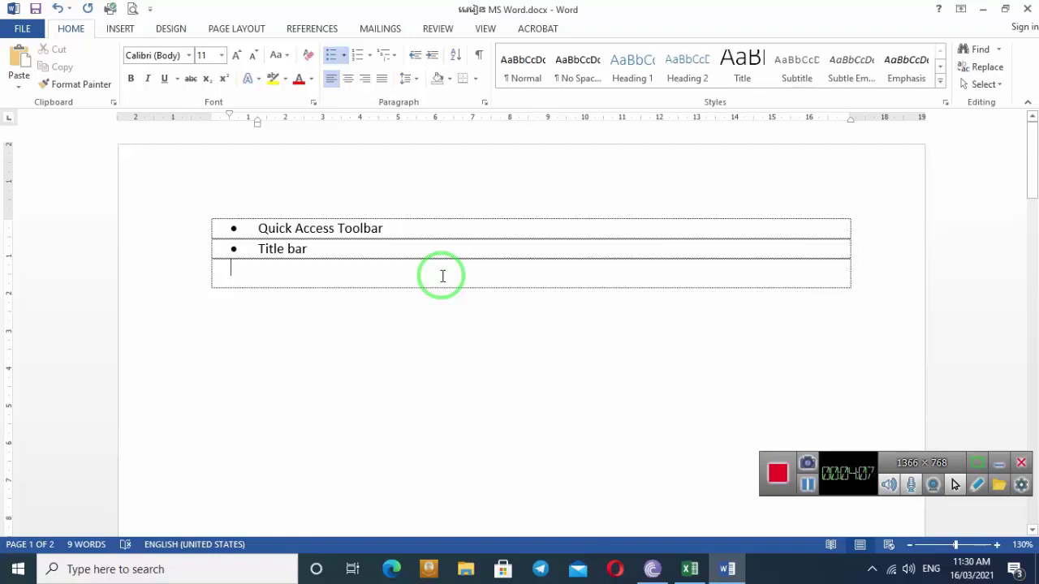
text(Ri)
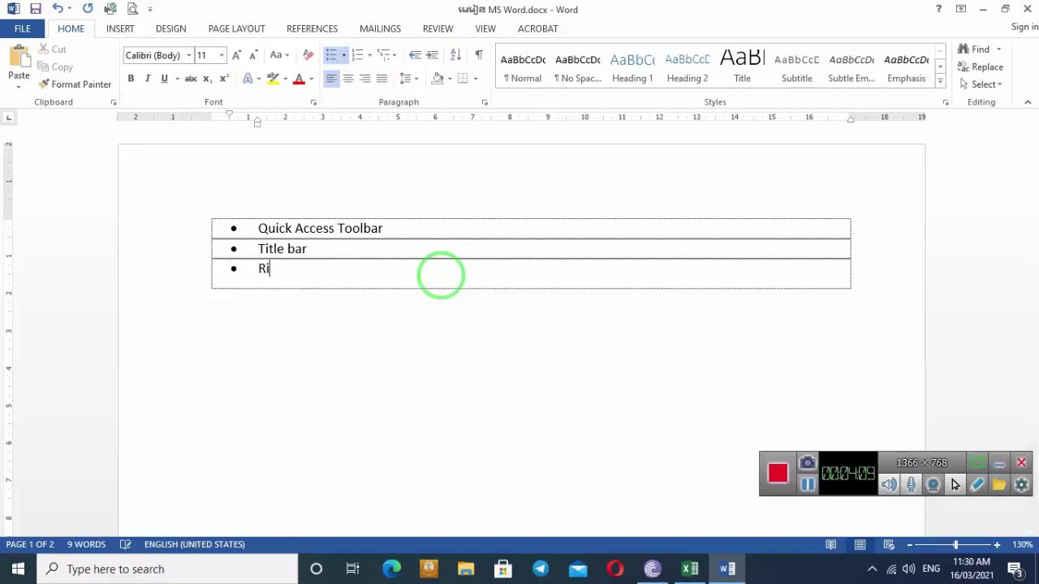
text(bbon)
key(BackSpace)
key(BackSpace)
key(BackSpace)
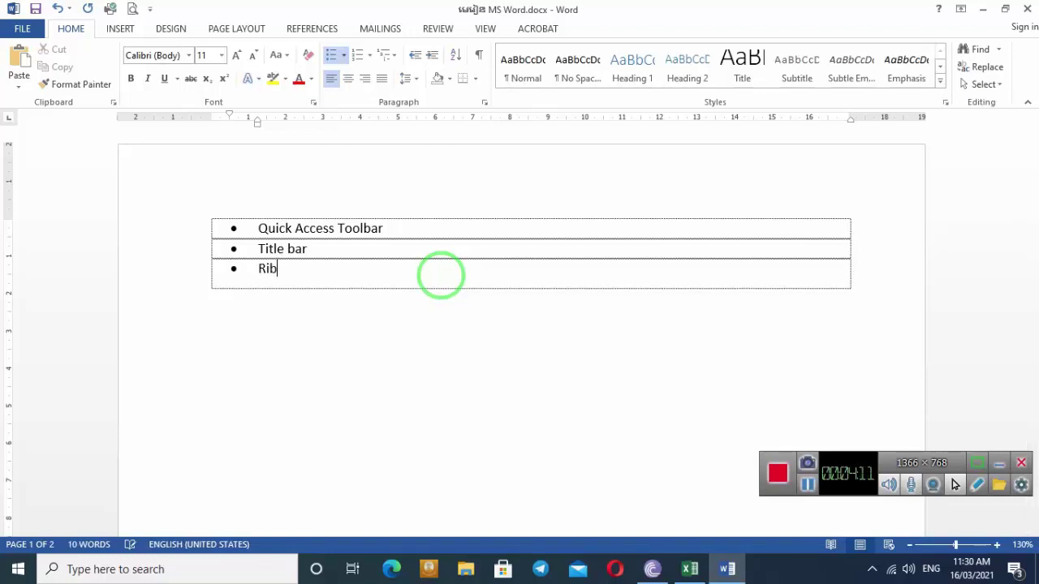
text(bb)
text(on)
Step: Add a nested 'Tab' sub-bullet under Ribbon and align its ruler indents
key(Return)
key(Tab)
key(Tab)
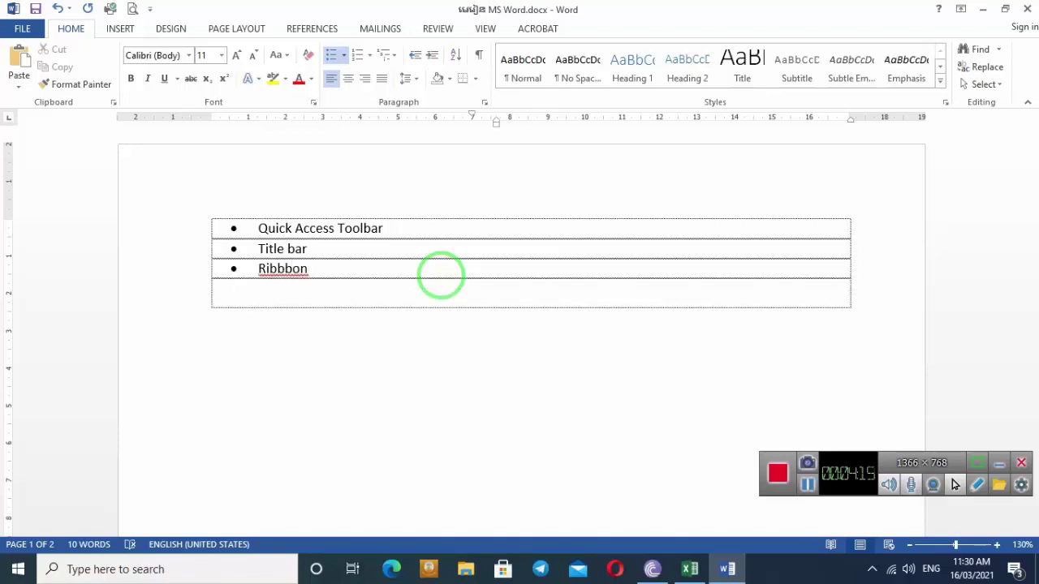
text(Ta)
text(b)
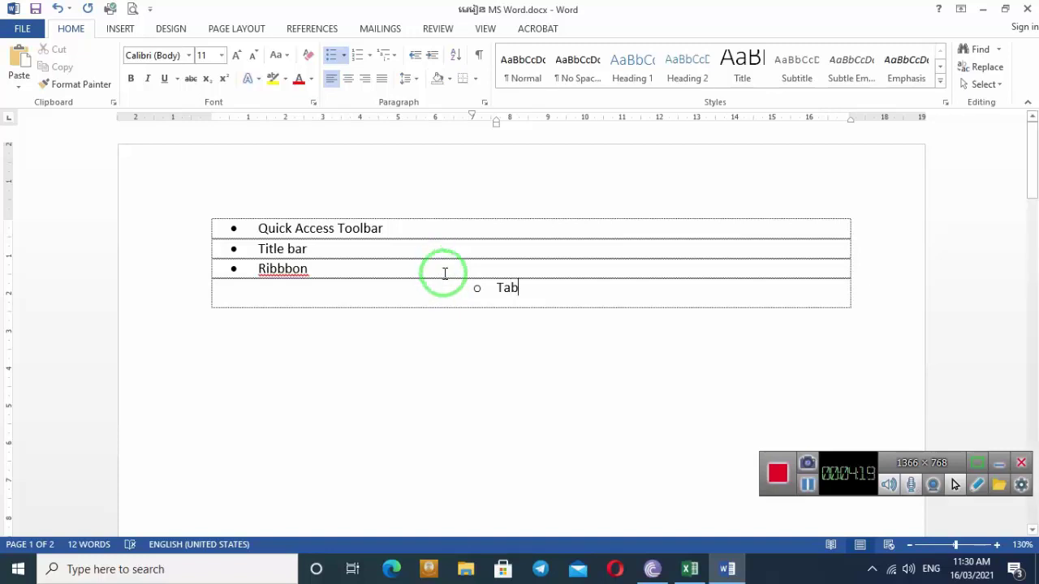
drag(471, 116, 254, 148)
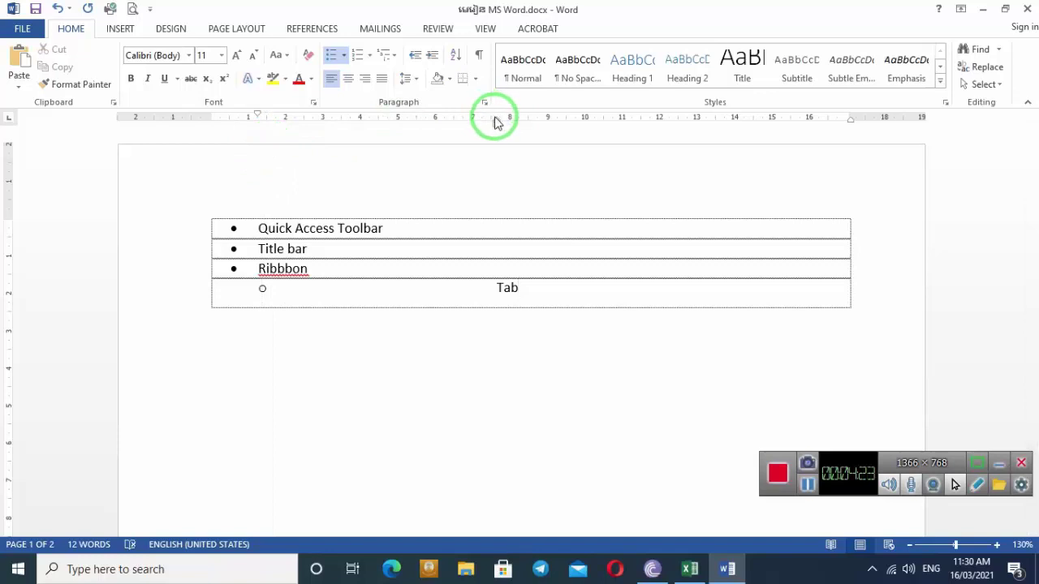
drag(493, 117, 284, 118)
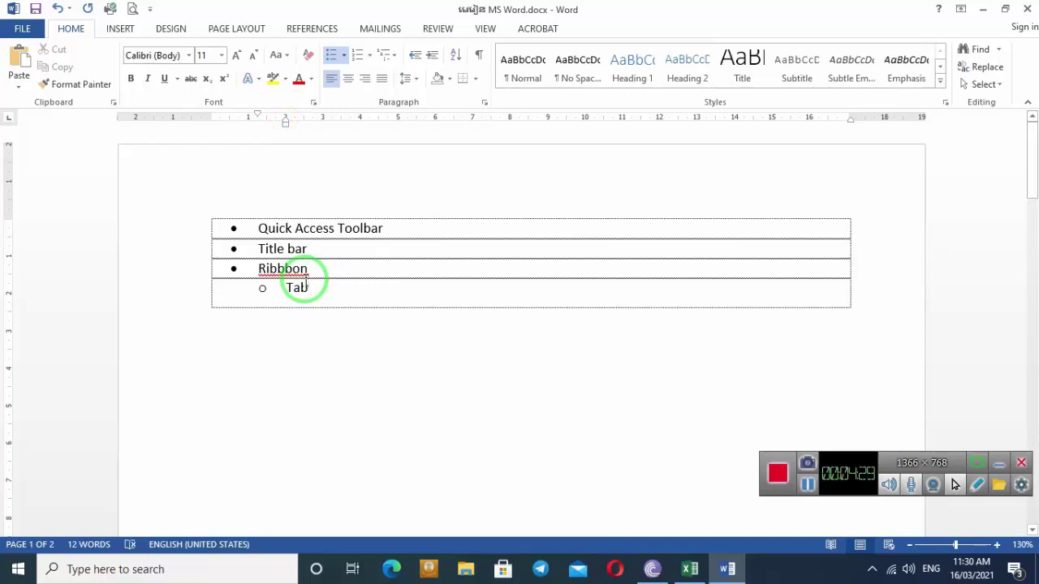
Step: Add a 'Group' sub-bullet, then fix typos so the lines read Tabs, Ribbon and Groups
key(Tab)
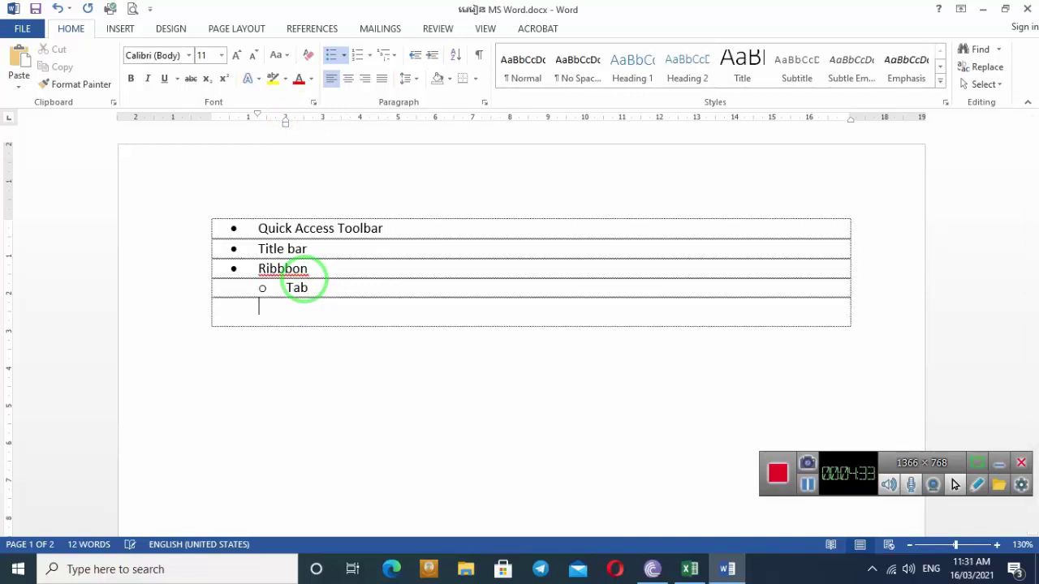
text(Gro)
text(up)
click(316, 288)
text(s)
click(293, 268)
key(BackSpace)
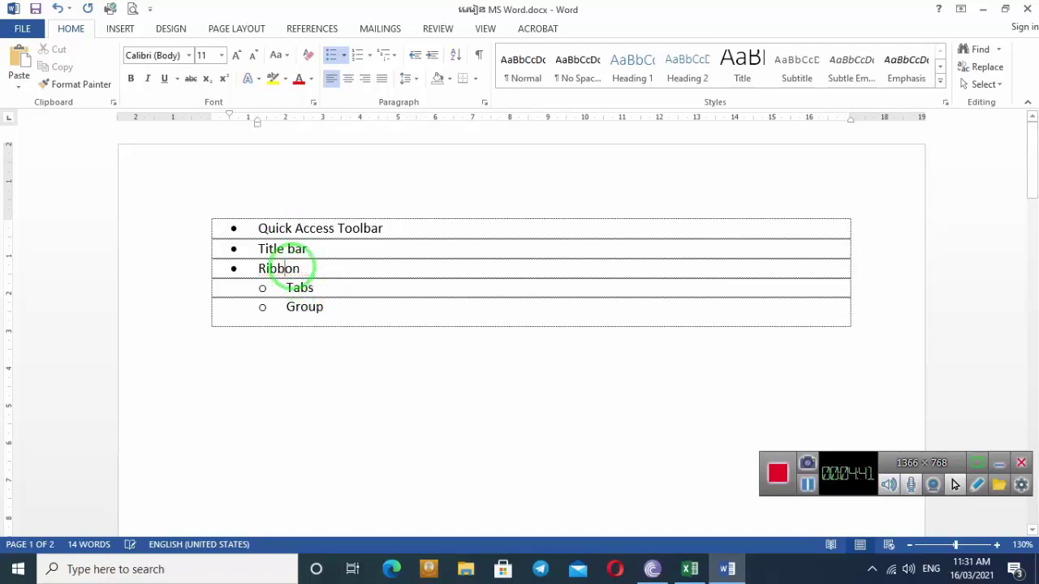
click(331, 307)
text(s)
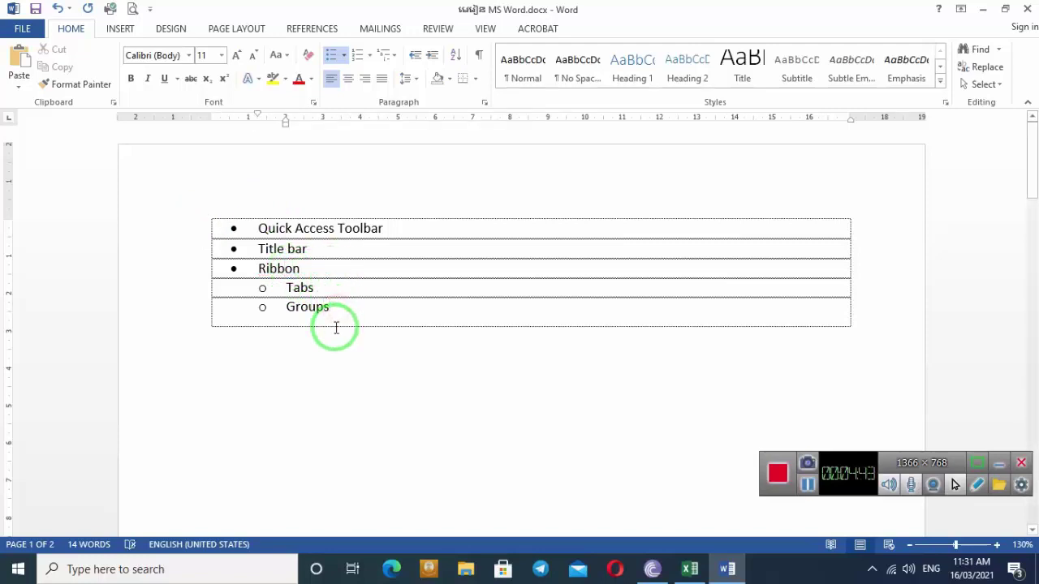
Step: Add a 'Commands' sub-bullet and end the list with an unbulleted blank line
key(Tab)
text(Com)
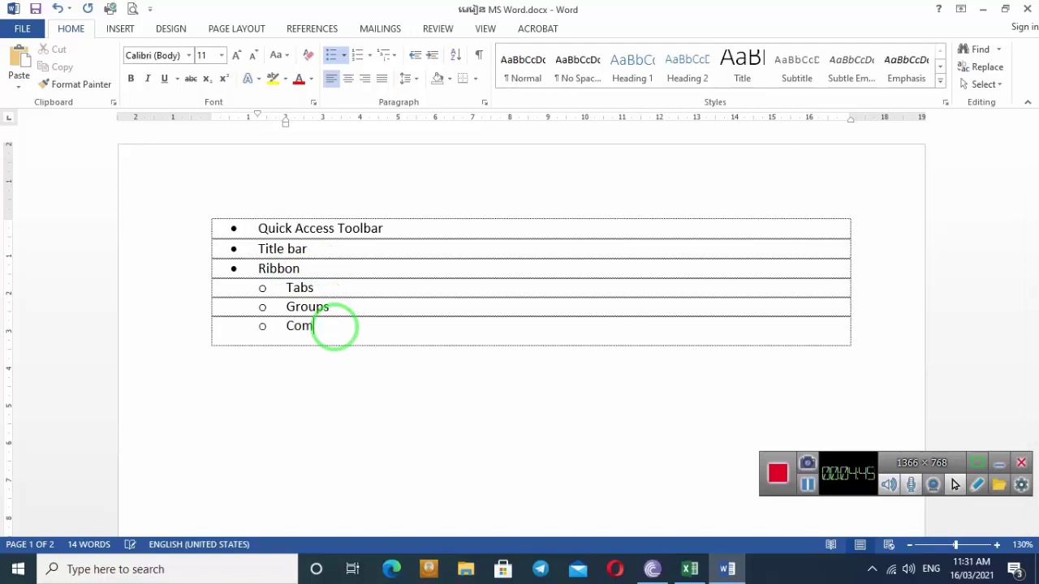
text(mand)
text(s)
key(Tab)
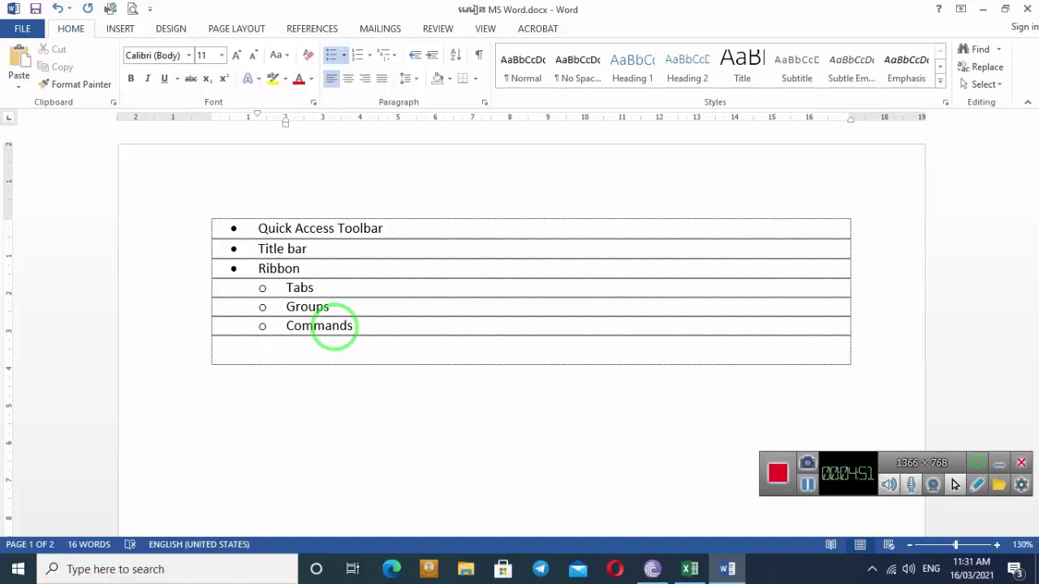
key(BackSpace)
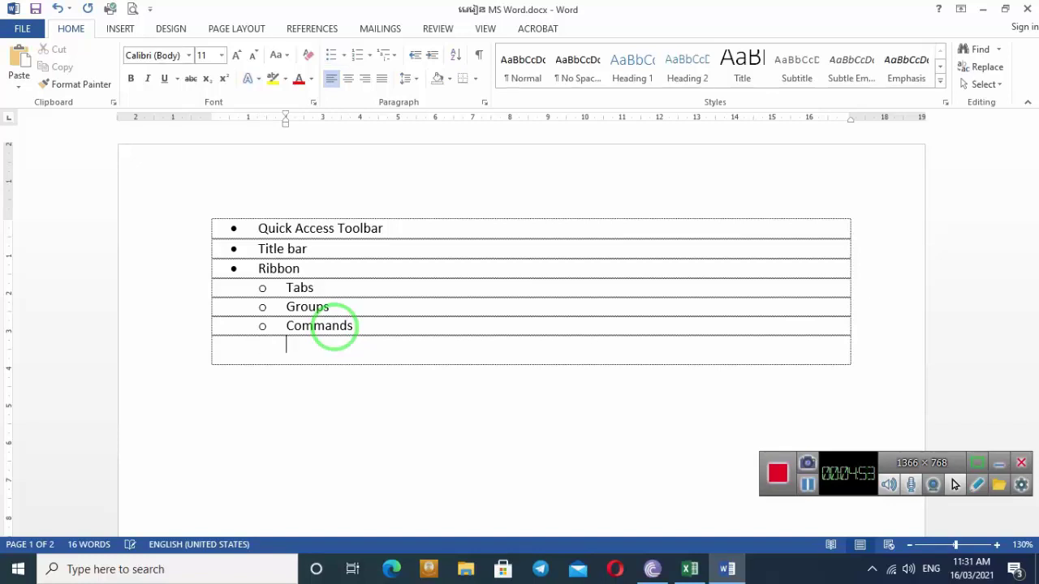
key(Return)
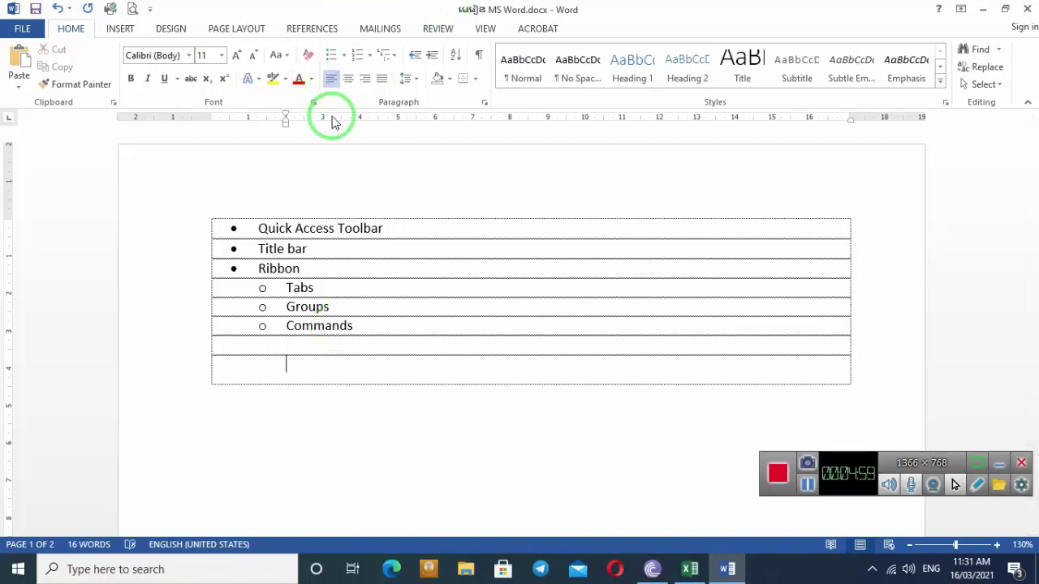
Step: Type 'Ruller', give it Ribbon's top-level bullet with Format Painter, and correct it to 'Rulers'
text(R)
text(ulle)
text(r)
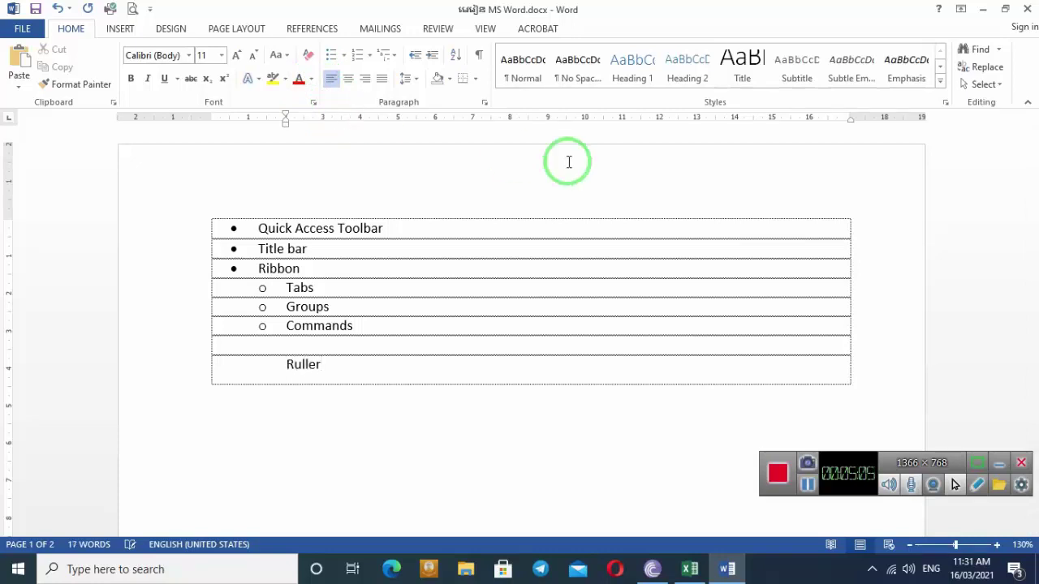
click(272, 266)
click(82, 84)
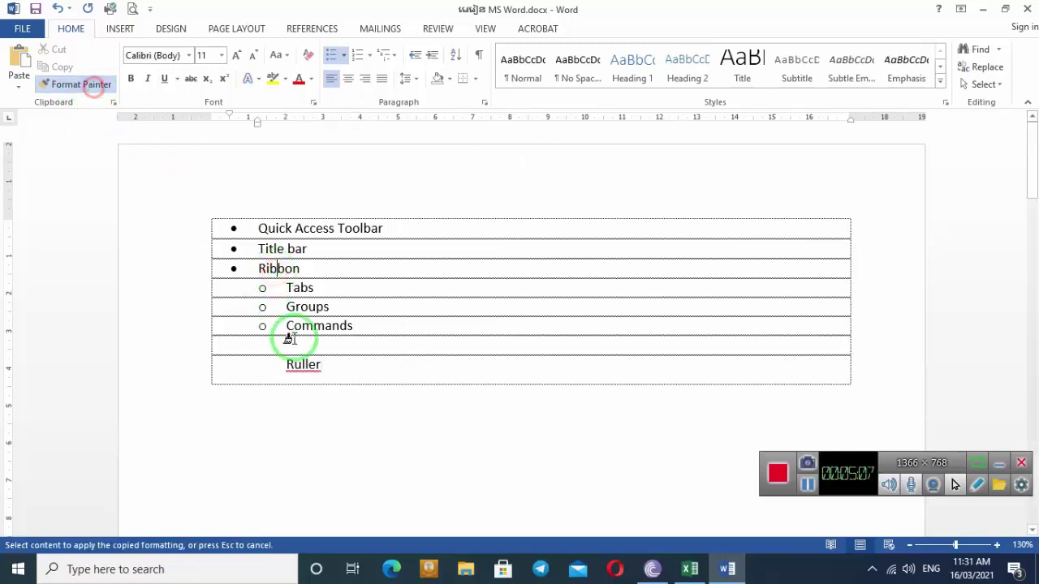
drag(286, 364, 336, 364)
right_click(276, 364)
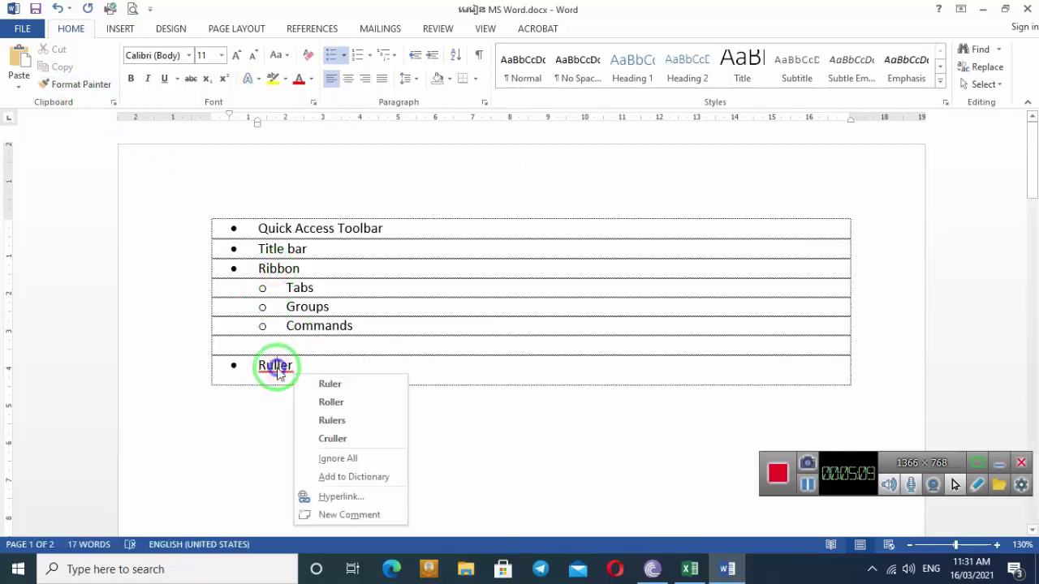
click(354, 388)
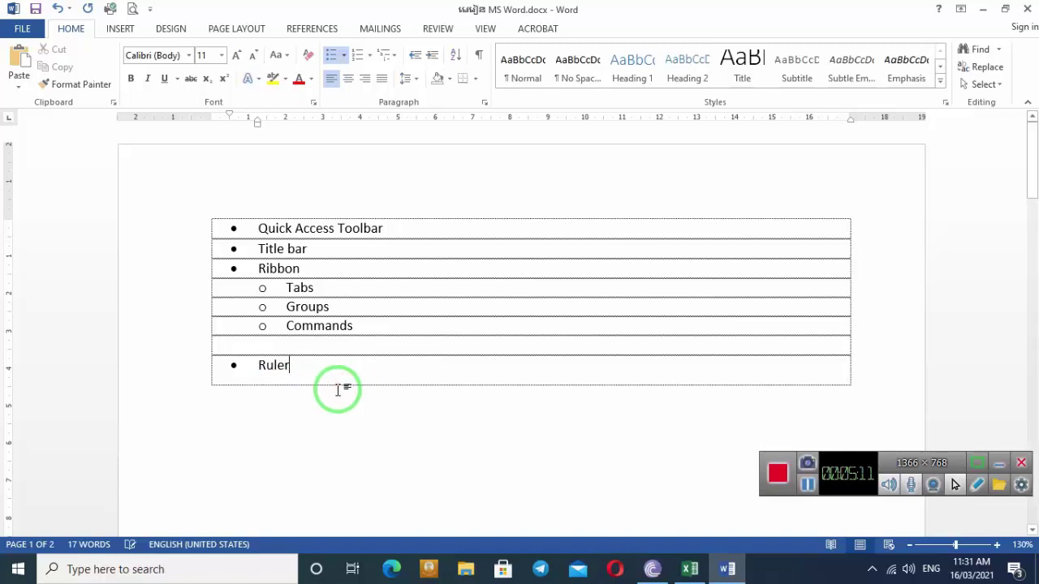
text(s)
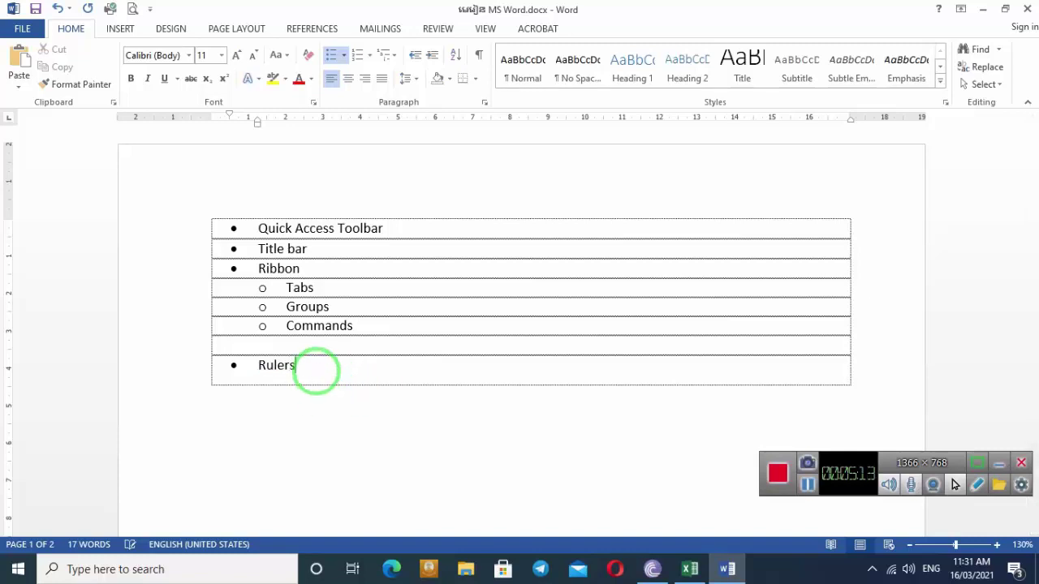
Step: Add 'Horizontal ruler' below and Format Painter the Groups sub-bullet style onto it
key(Tab)
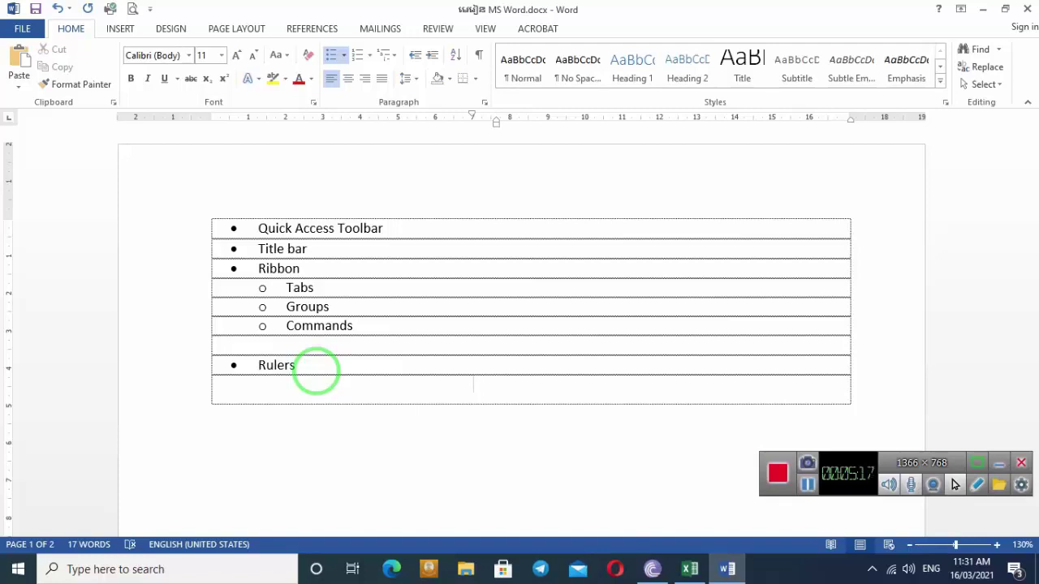
text(H)
text(orizon)
text(tal)
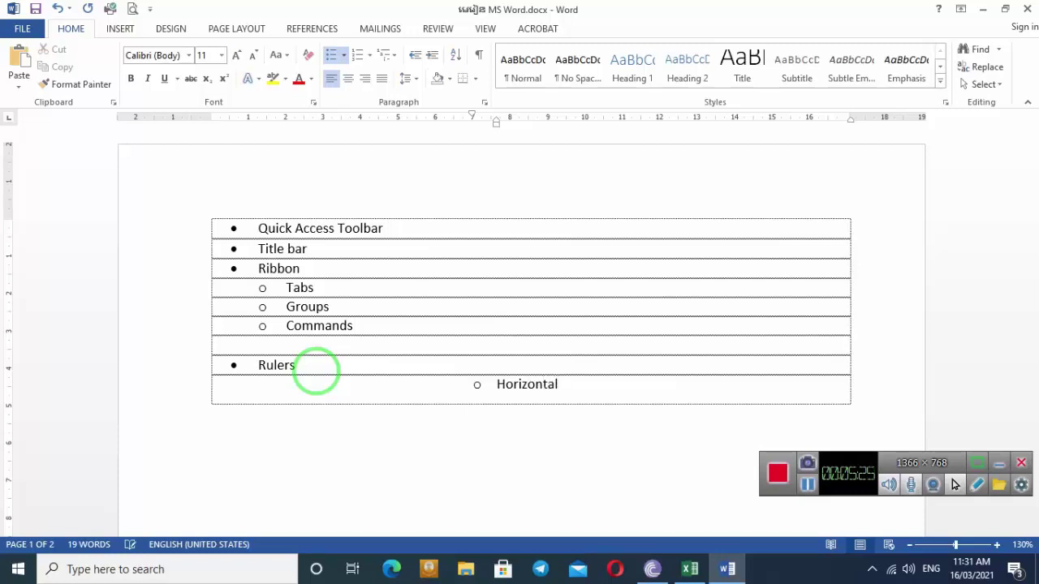
text( ruler)
click(313, 306)
click(81, 84)
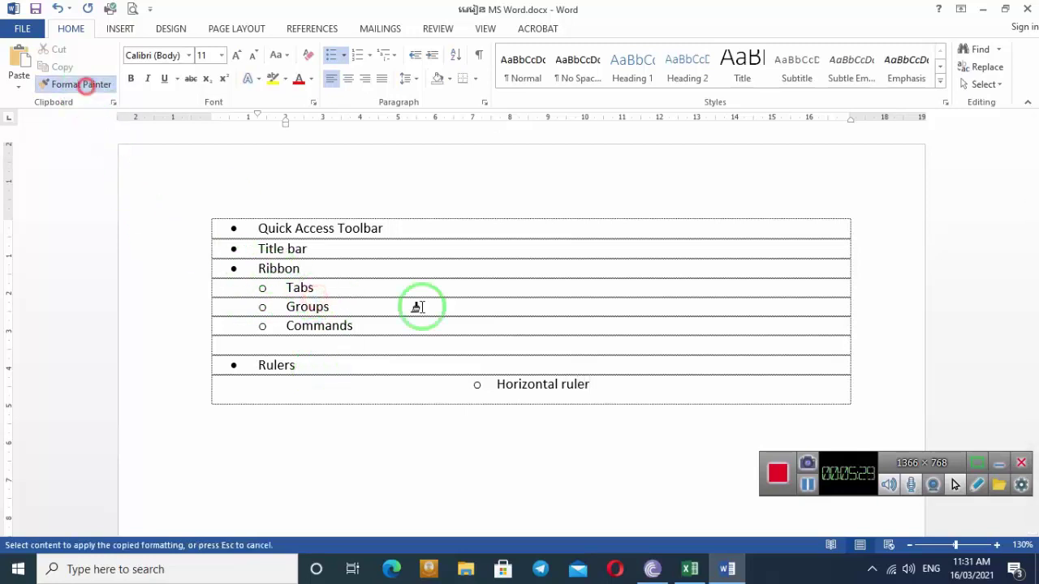
click(551, 383)
scroll(427, 391, down, 2)
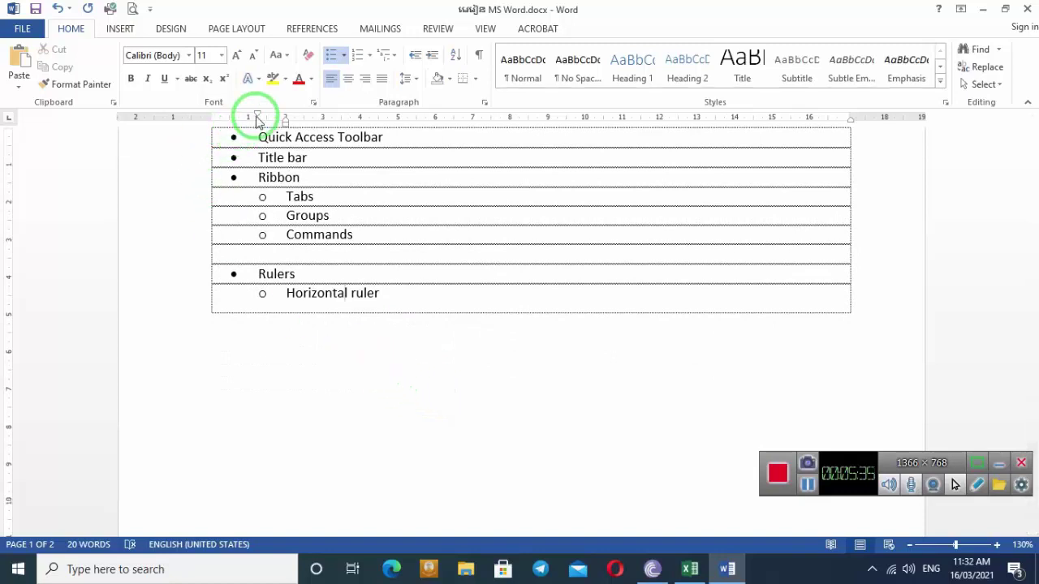
Step: Add 'Vertical ruler' as a second sub-bullet after Horizontal ruler
click(402, 293)
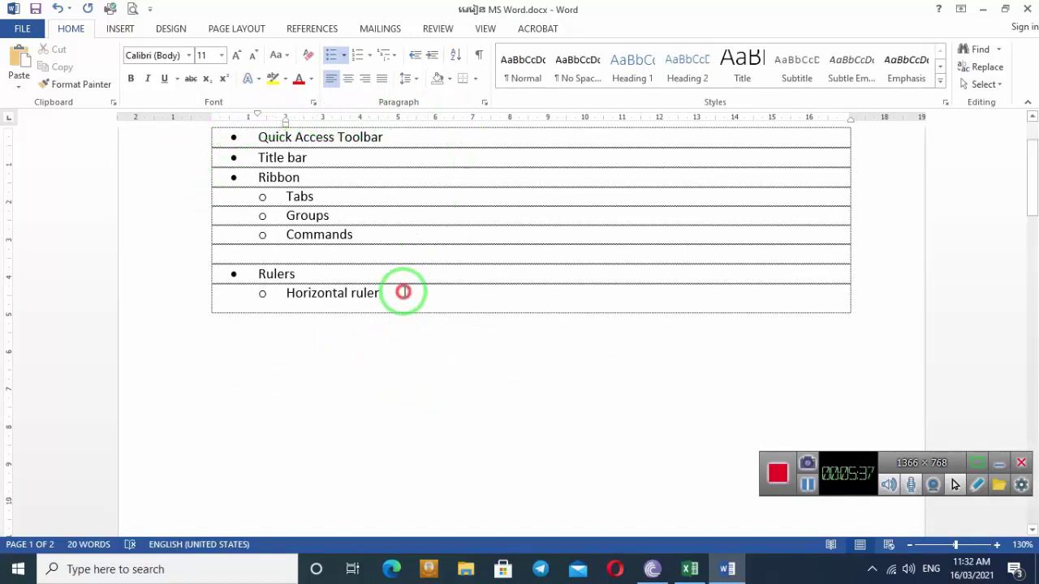
key(Return)
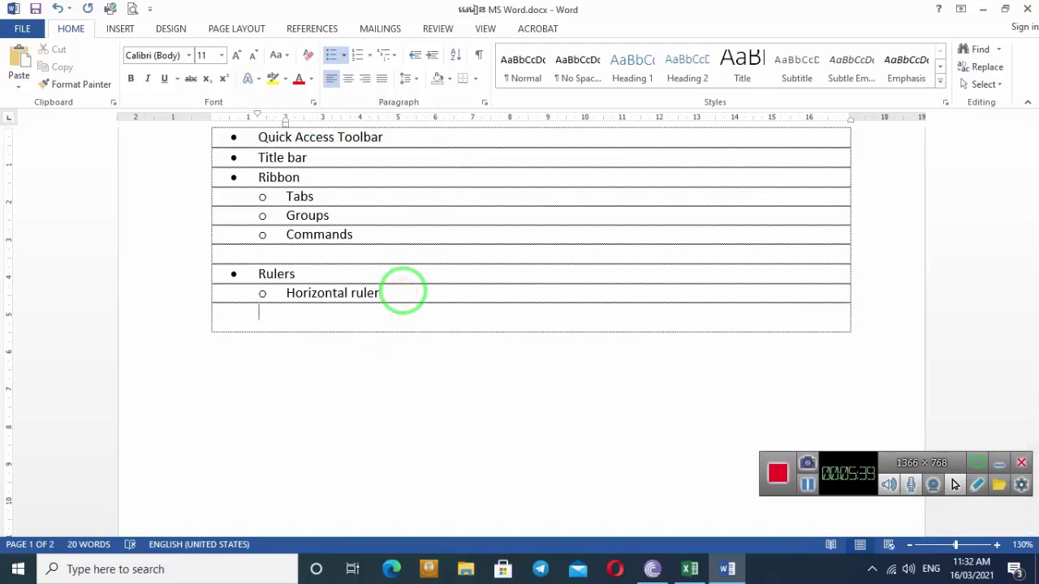
text(Ve)
text(rtical r)
text(uler)
Step: Start an unbulleted line reading 'Scroll bars:', correcting the 'Scoll' misspelling
key(Return)
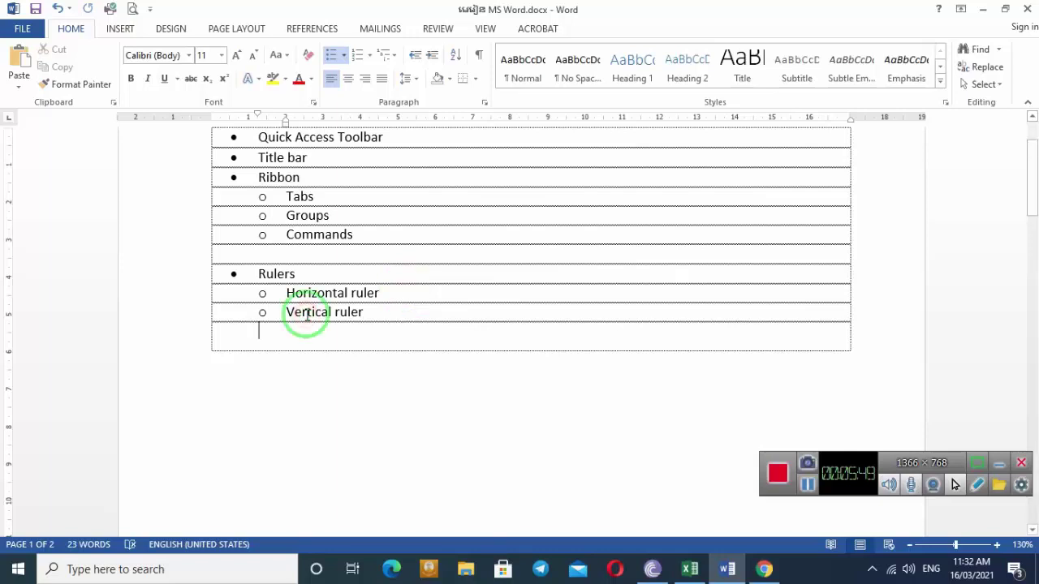
key(BackSpace)
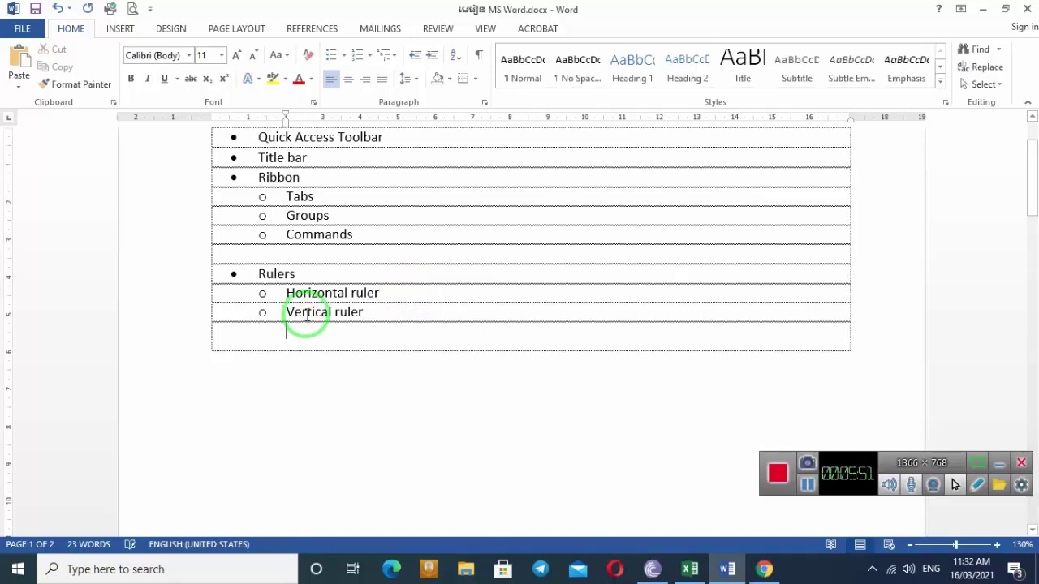
key(BackSpace)
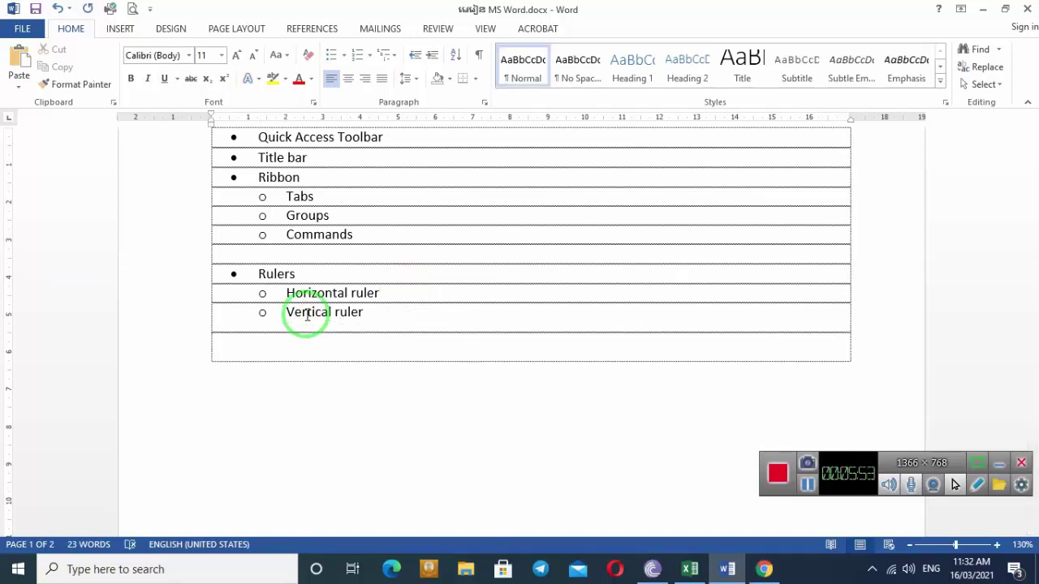
text(Sc)
text(oll)
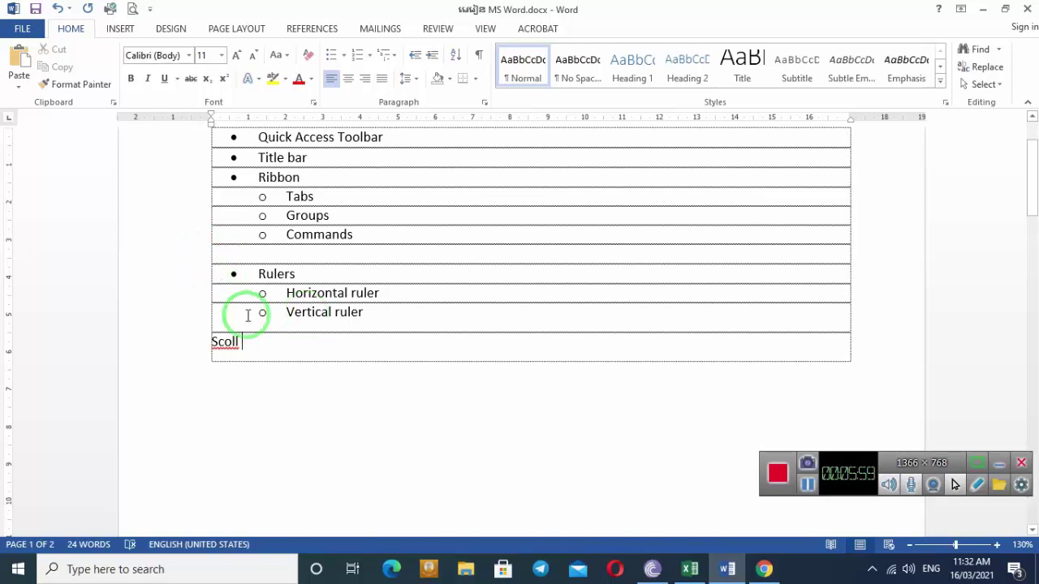
right_click(223, 342)
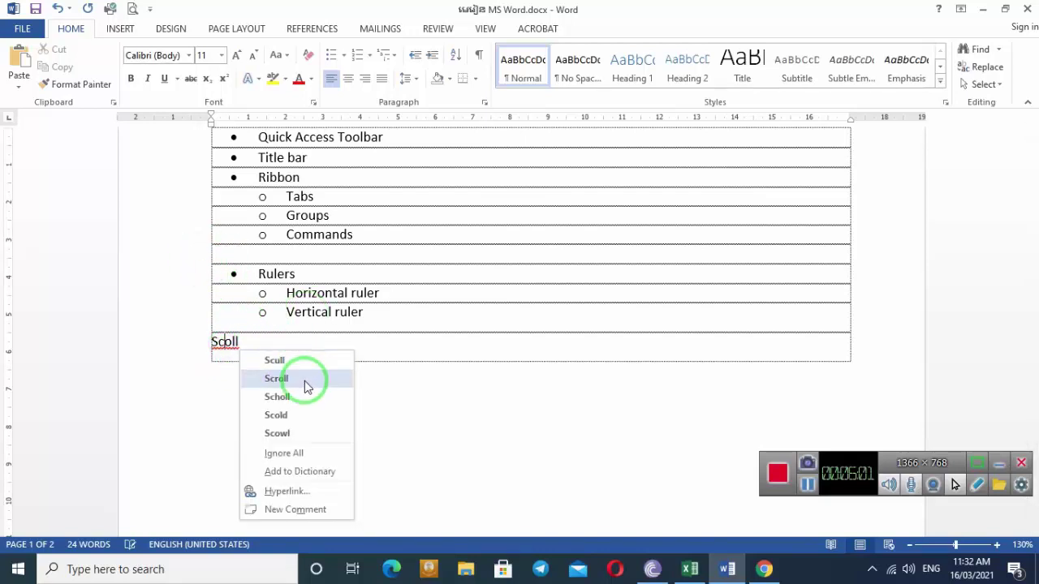
click(302, 379)
text(ba)
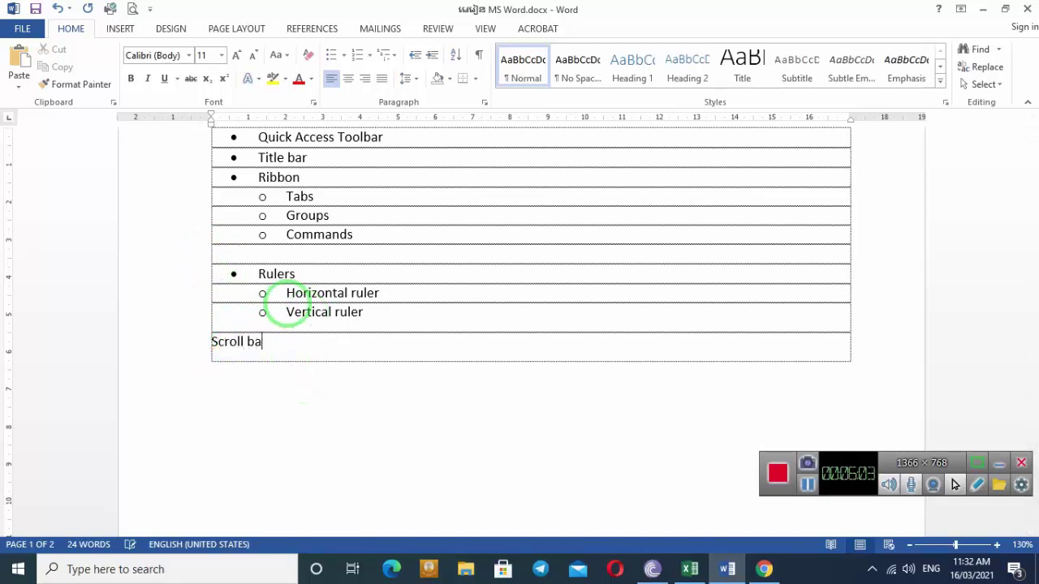
text(rs)
text(:)
Step: Format Painter the Rulers top-level bullet onto 'Scroll bars:' and start a plain line below
click(260, 269)
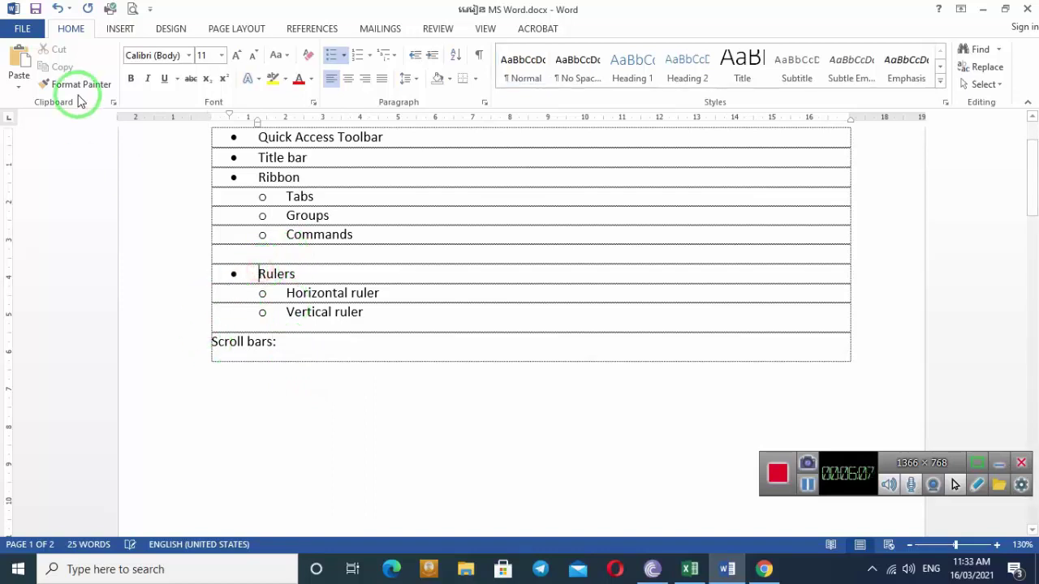
click(78, 85)
click(232, 339)
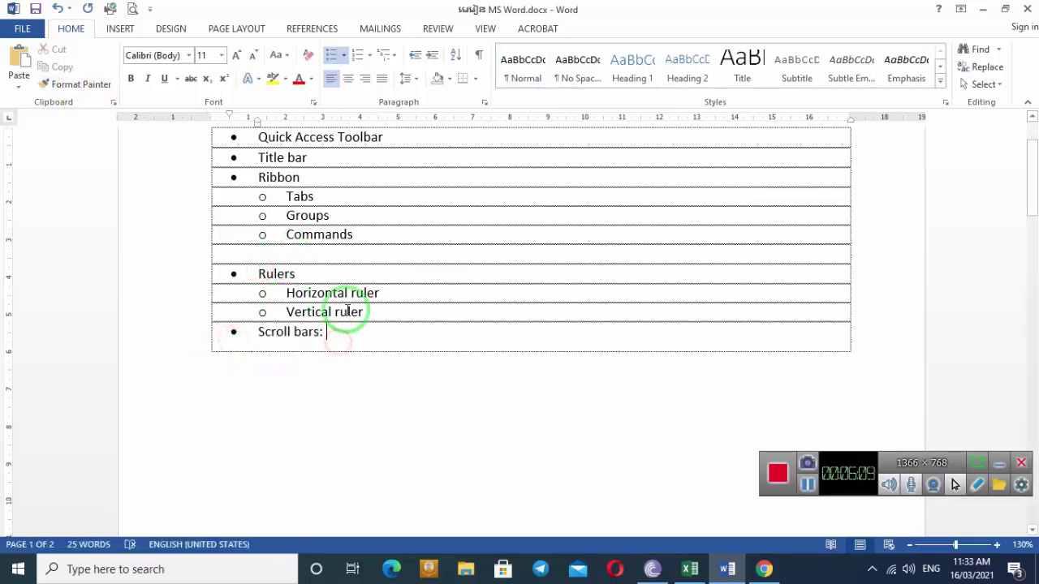
key(Return)
key(BackSpace)
key(BackSpace)
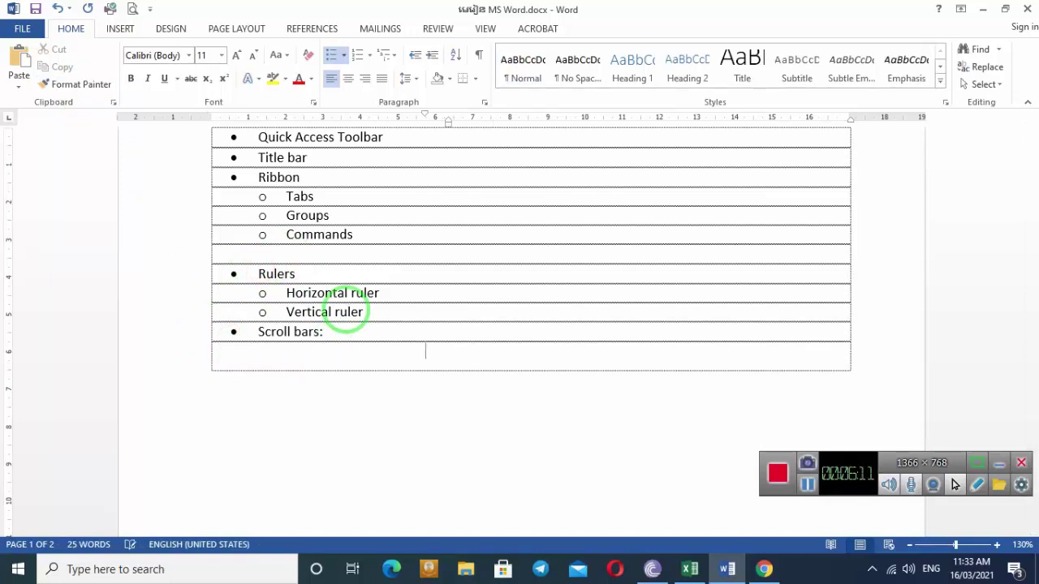
key(BackSpace)
Step: Type 'Horizontal scroll bar' and 'Vertical scroll bar' on separate lines
key(BackSpace)
key(BackSpace)
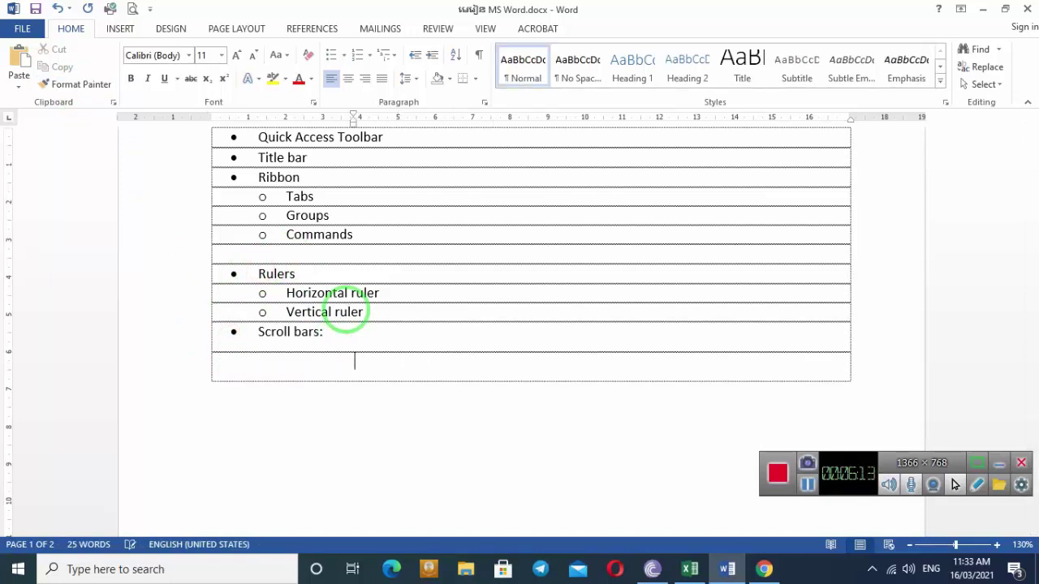
key(BackSpace)
key(BackSpace)
text(Horiz)
text(in)
key(BackSpace)
key(BackSpace)
text(ontal )
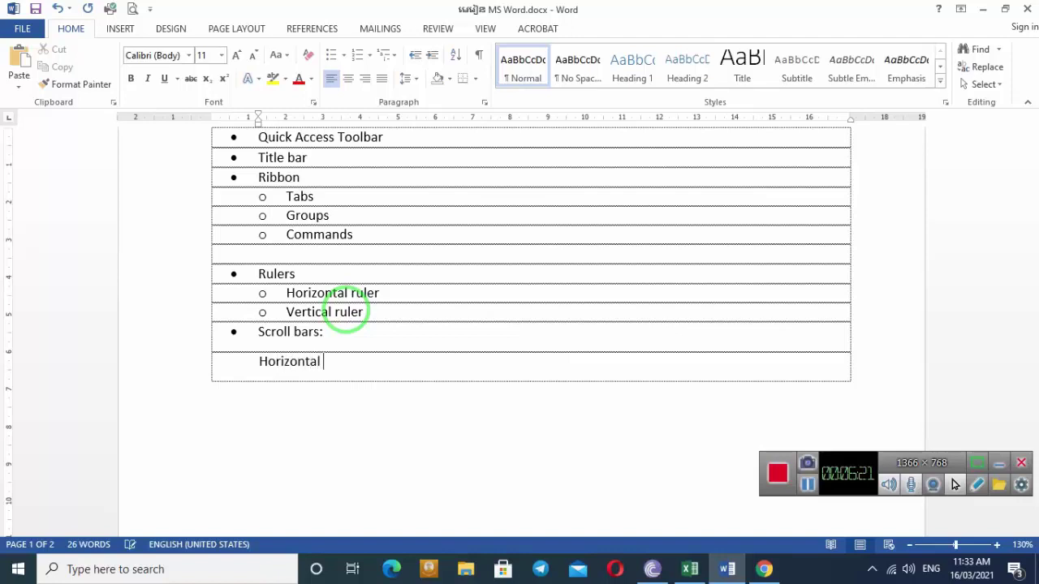
text(S)
key(BackSpace)
text(s)
text(croll ba)
text(r)
key(Return)
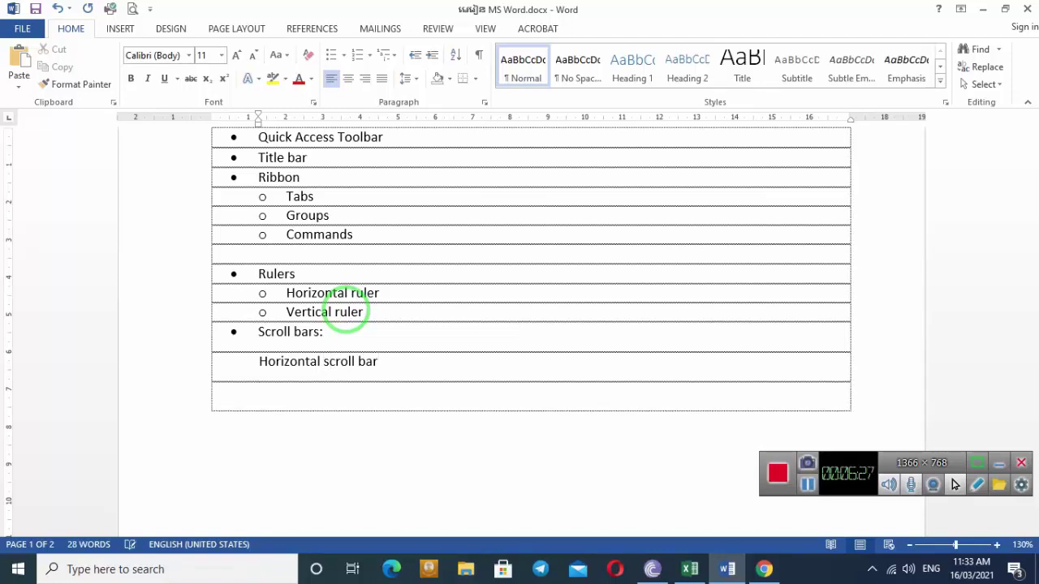
text(Ver)
text(tical )
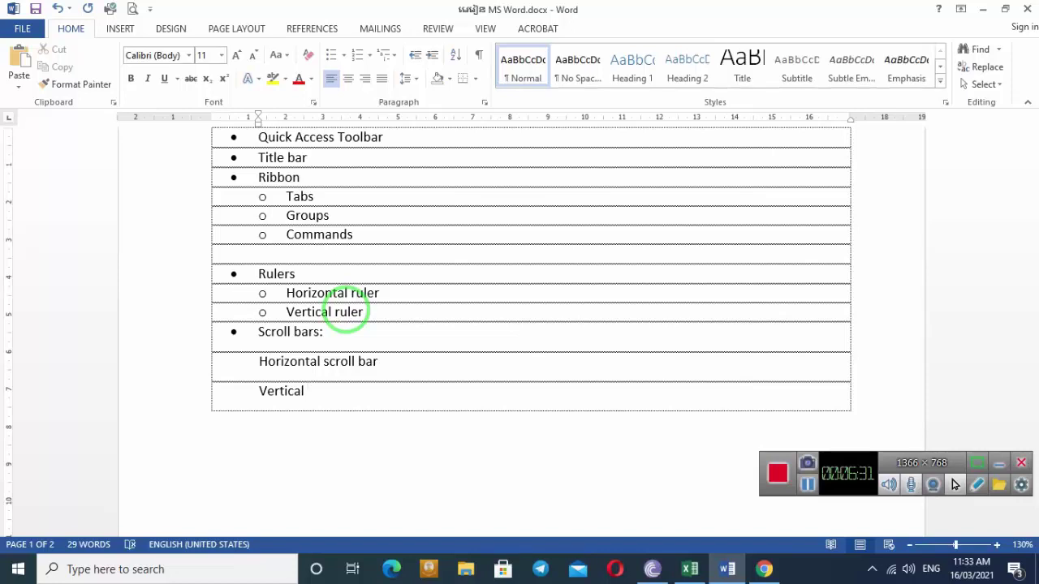
text(scr)
text(oll bar)
Step: Format Painter the Horizontal ruler sub-bullet style onto both scroll bar lines
click(337, 293)
click(69, 83)
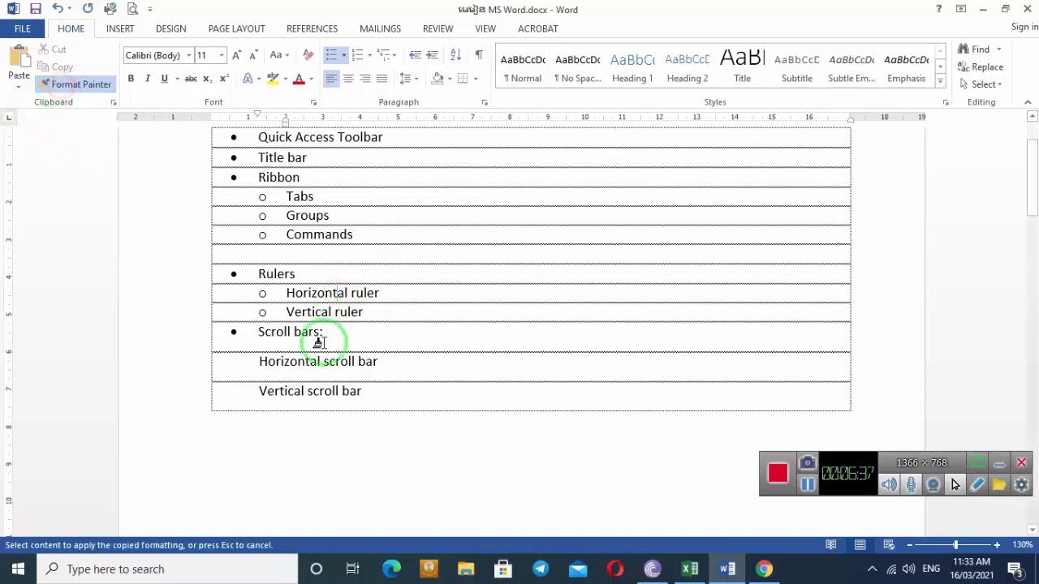
click(326, 363)
click(69, 84)
click(327, 388)
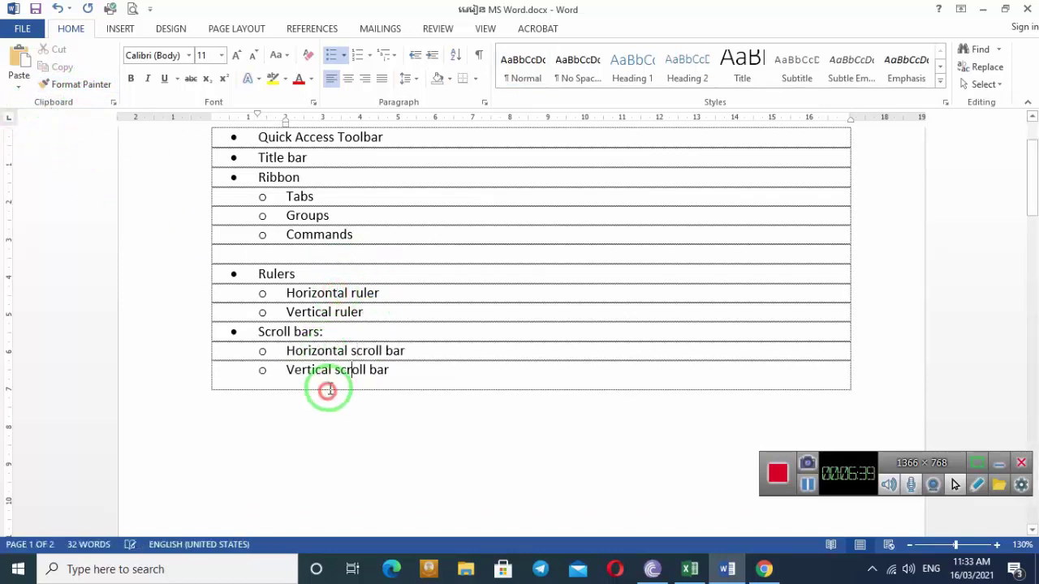
click(417, 369)
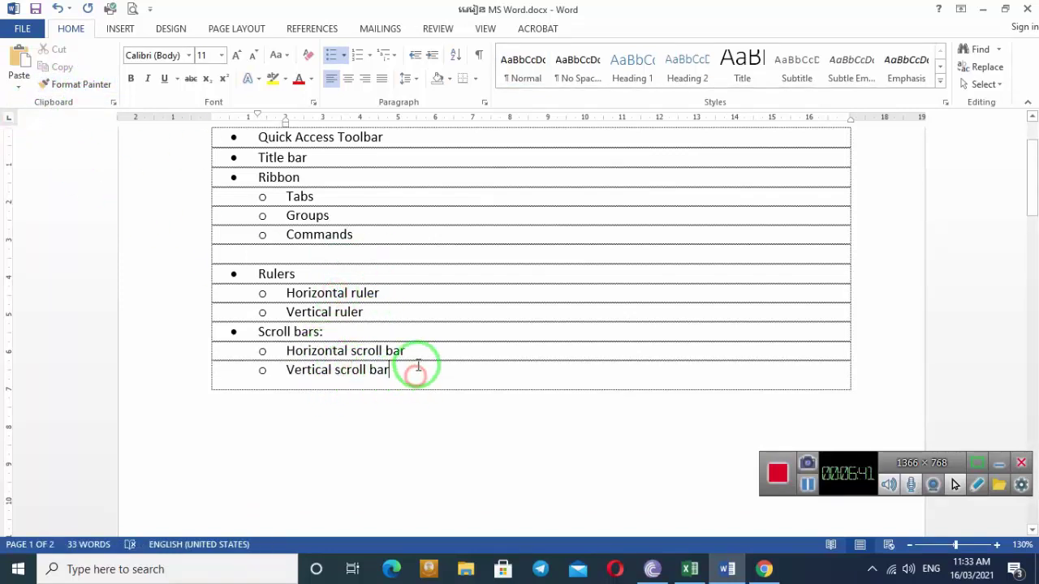
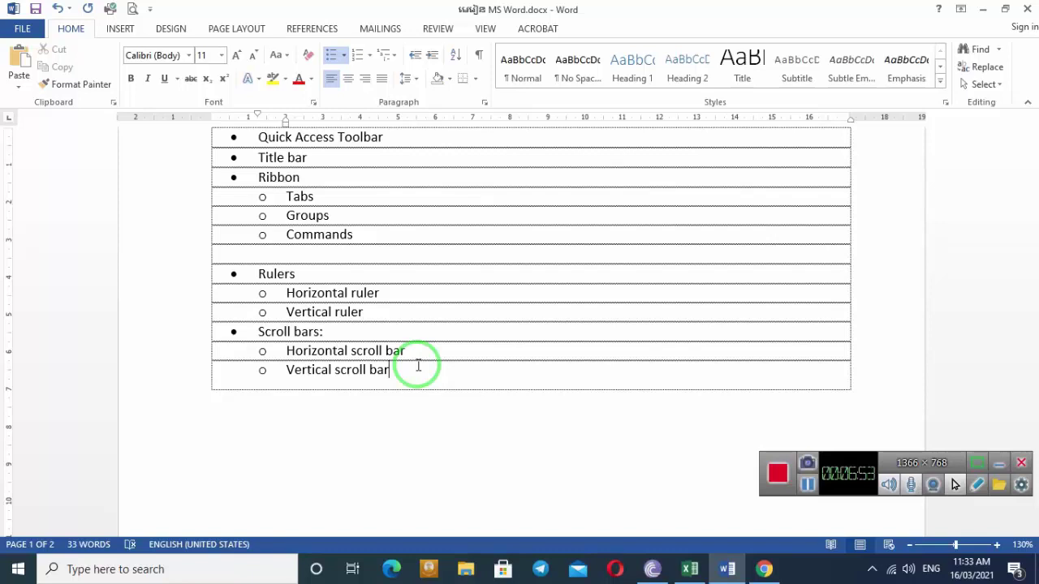
Step: Add 'Zoom Control' as a top-level item below Vertical scroll bar, bulleted like 'Scroll bars:' via Format Painter
key(Return)
key(BackSpace)
key(BackSpace)
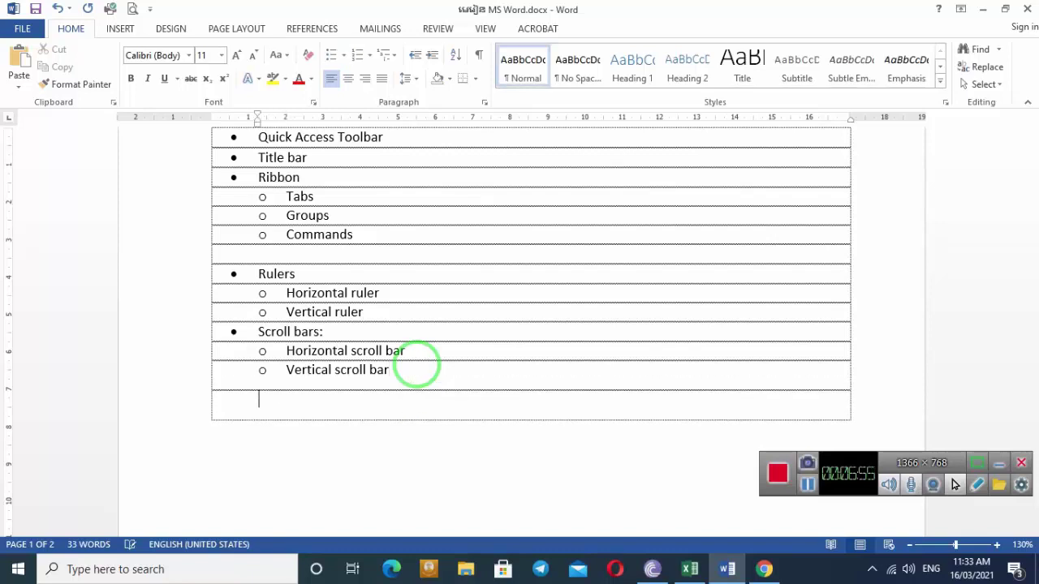
text(Zo)
text(om C)
text(ontrol)
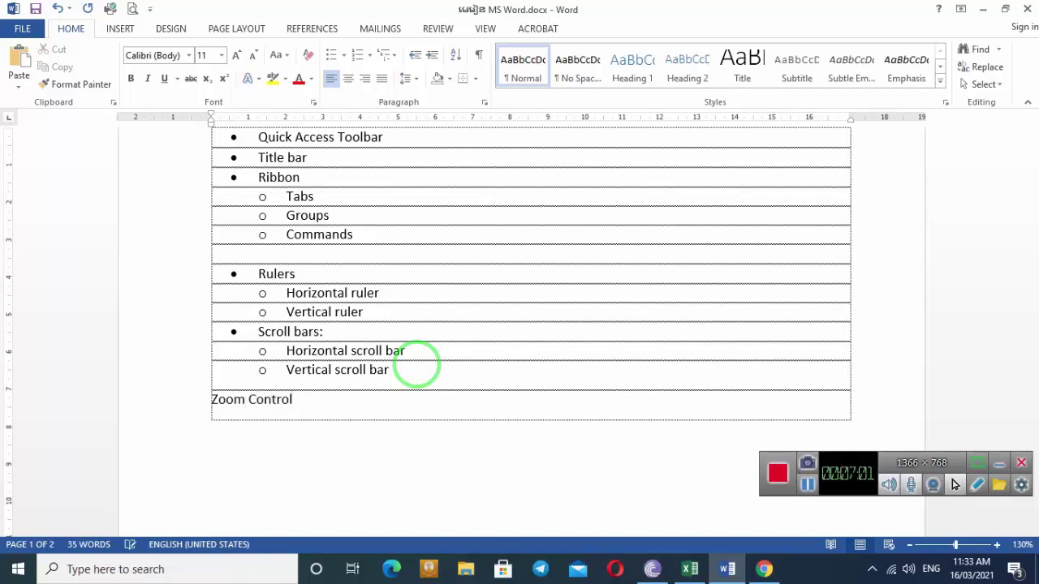
click(278, 331)
click(98, 86)
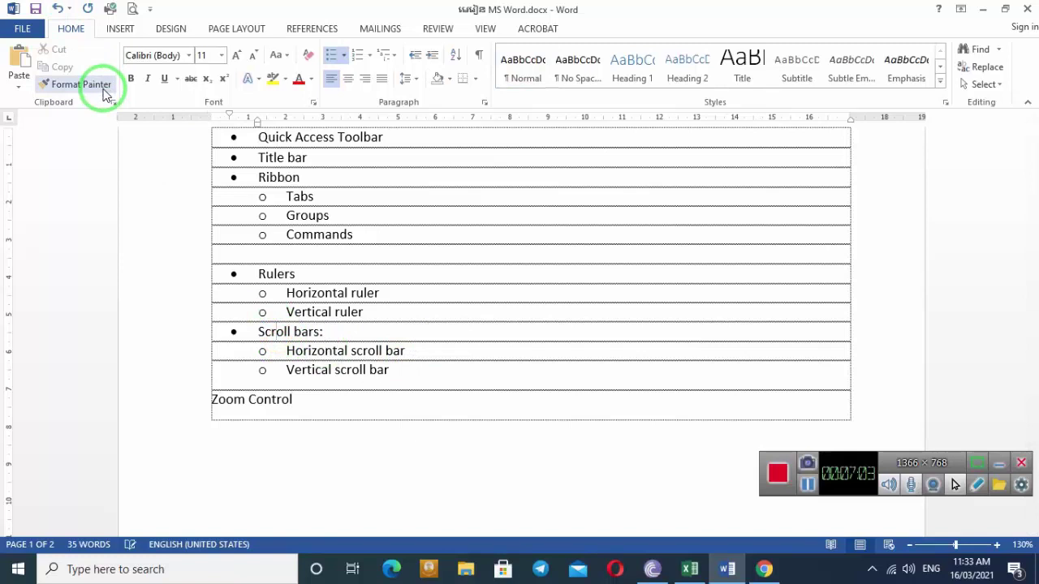
click(254, 396)
key(Return)
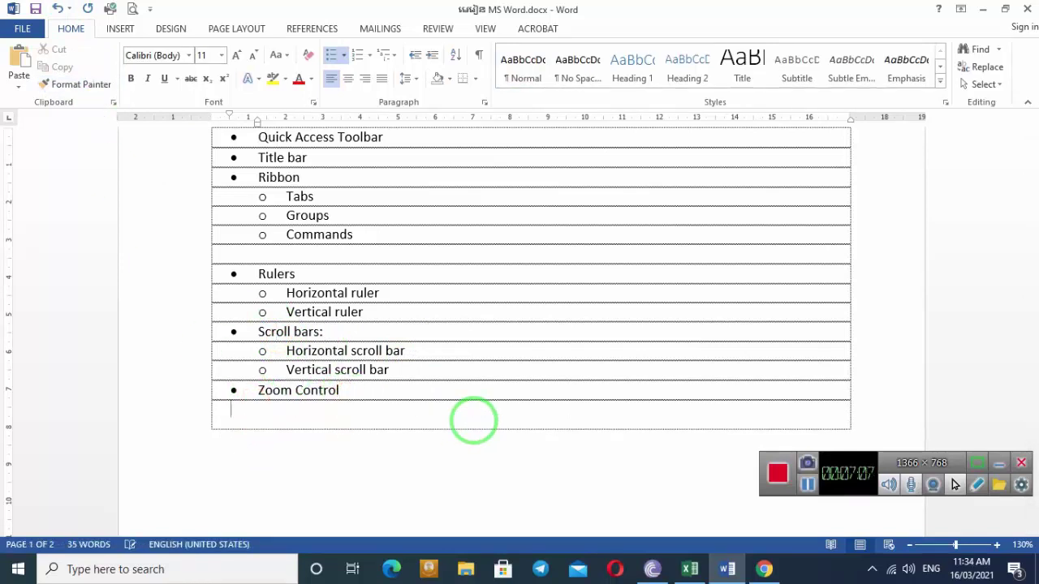
Step: Add the bulleted items 'View Buttons' and 'Status Bar' below Zoom Control
text(Vi)
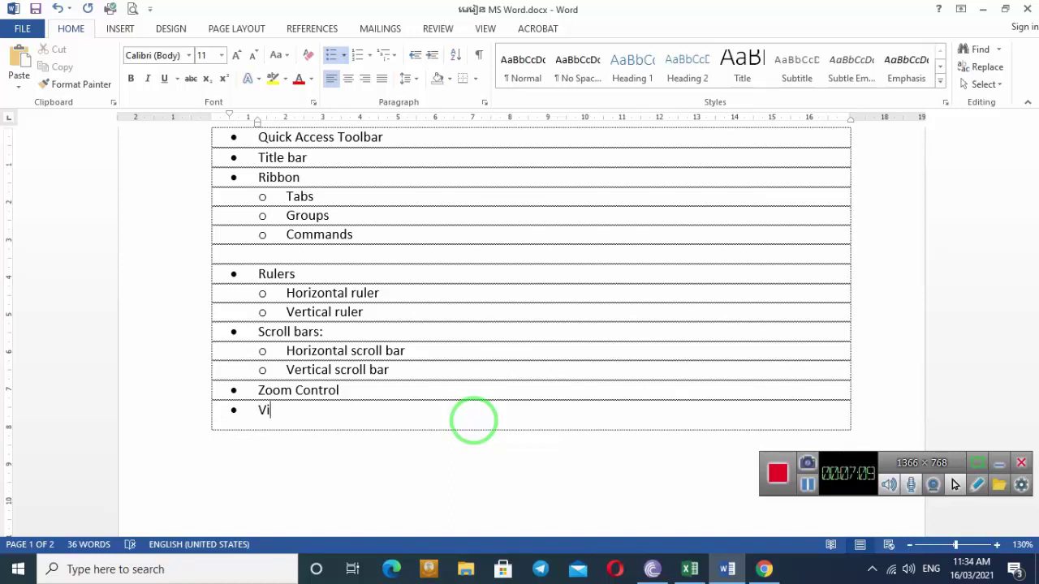
text(ew B)
text(utt)
text(ons)
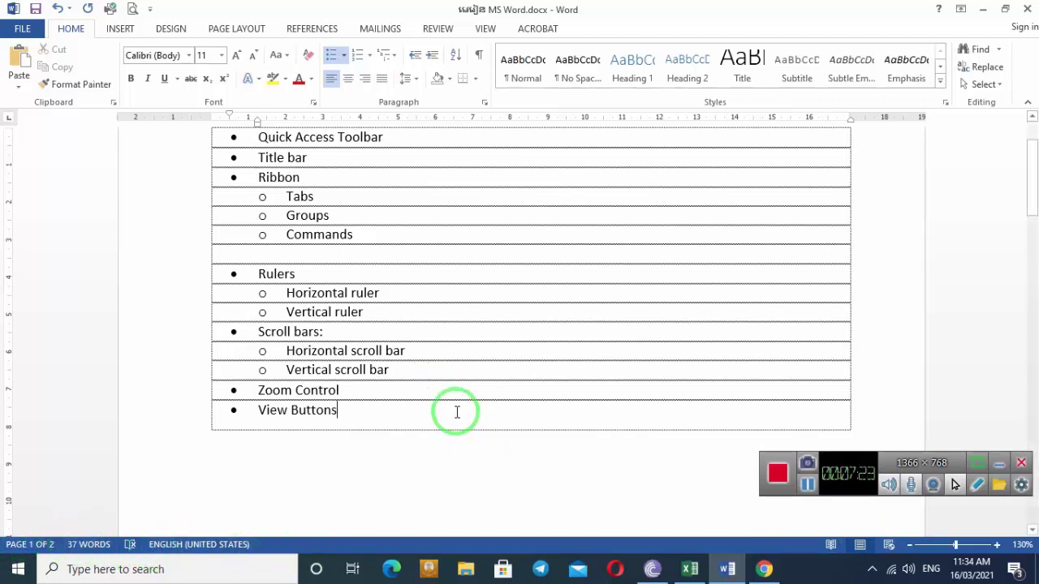
key(Tab)
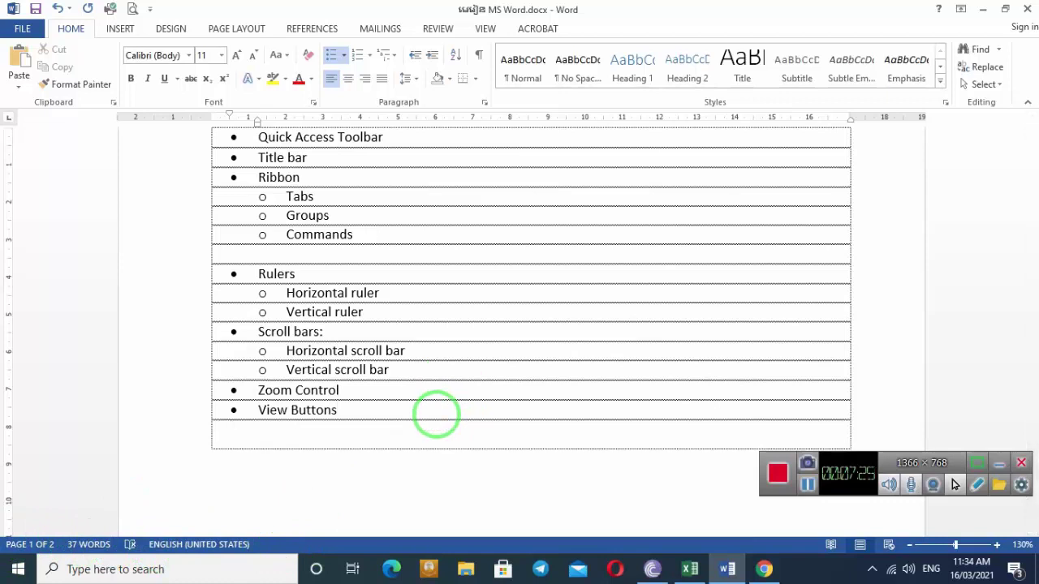
text(Sa)
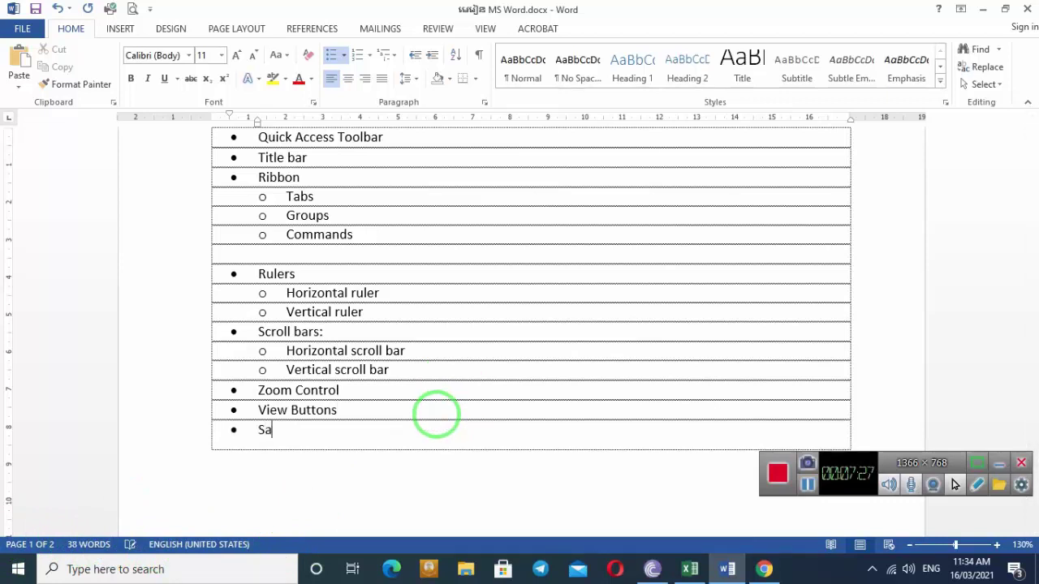
key(BackSpace)
text(ta)
text(tus Ba)
text(r)
Step: Add the bulleted items 'Document Area' and 'Dialog Box Launcher' below Status Bar
key(Return)
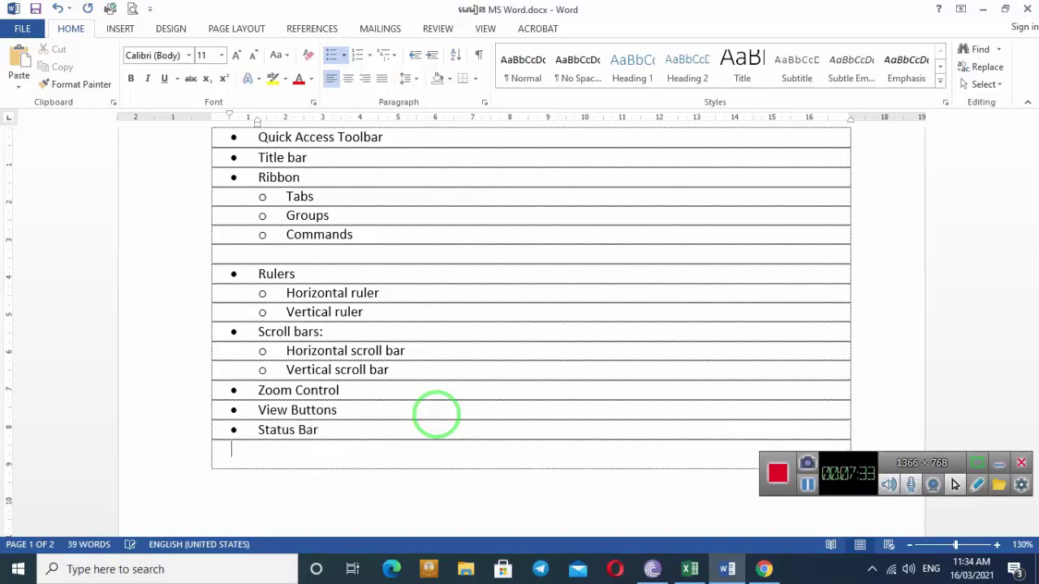
scroll(283, 387, up, 2)
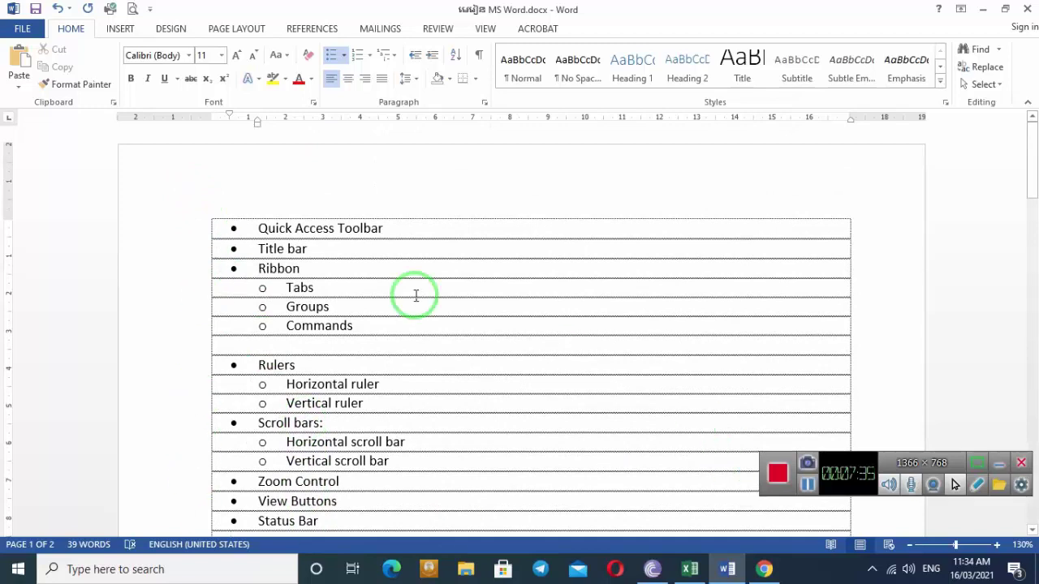
scroll(388, 317, down, 4)
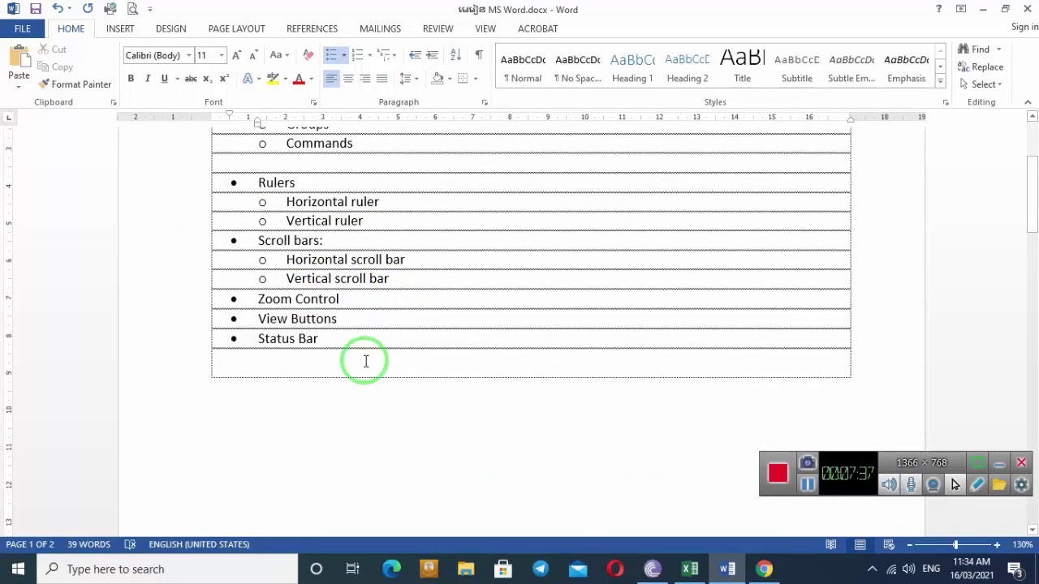
text(D)
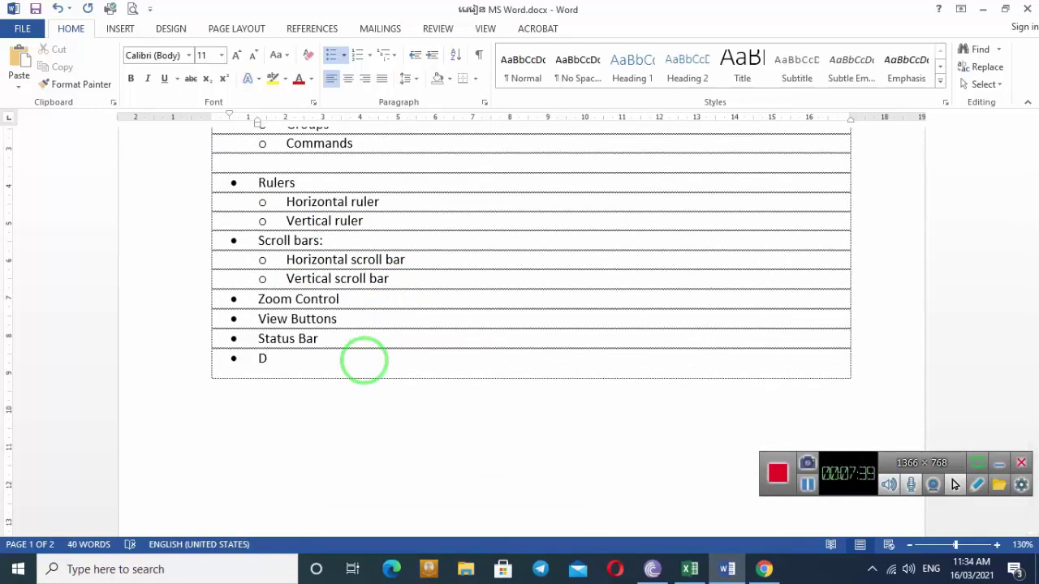
text(ocum)
text(ent Area)
key(Tab)
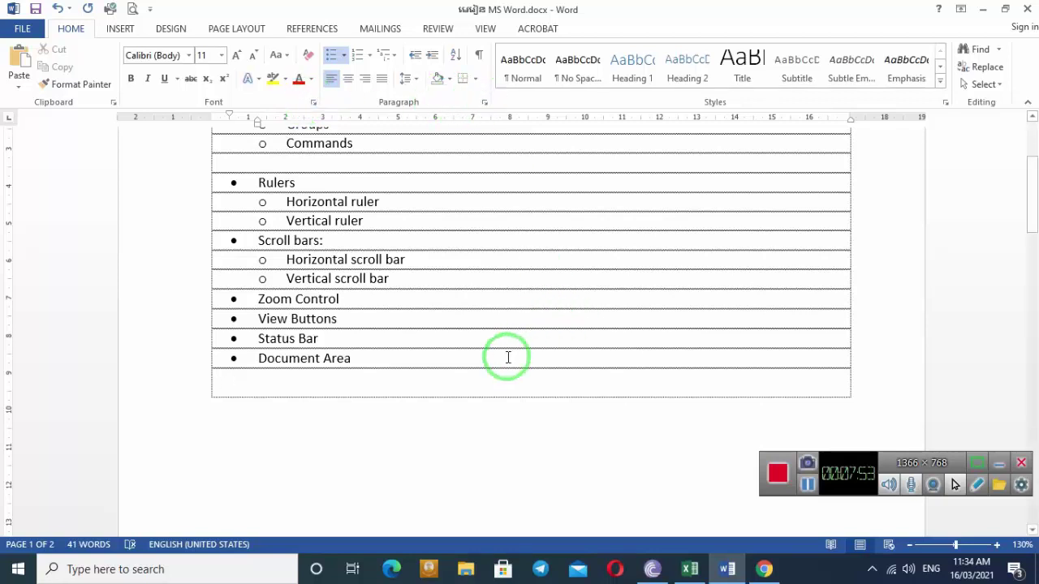
text(Dia)
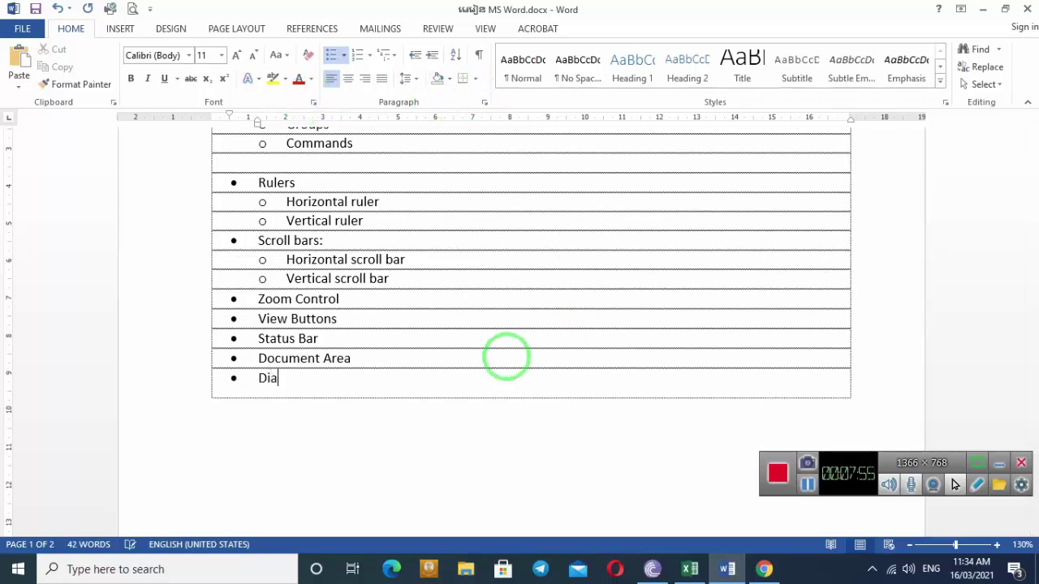
text(log Bo)
text(x L)
text(auncher)
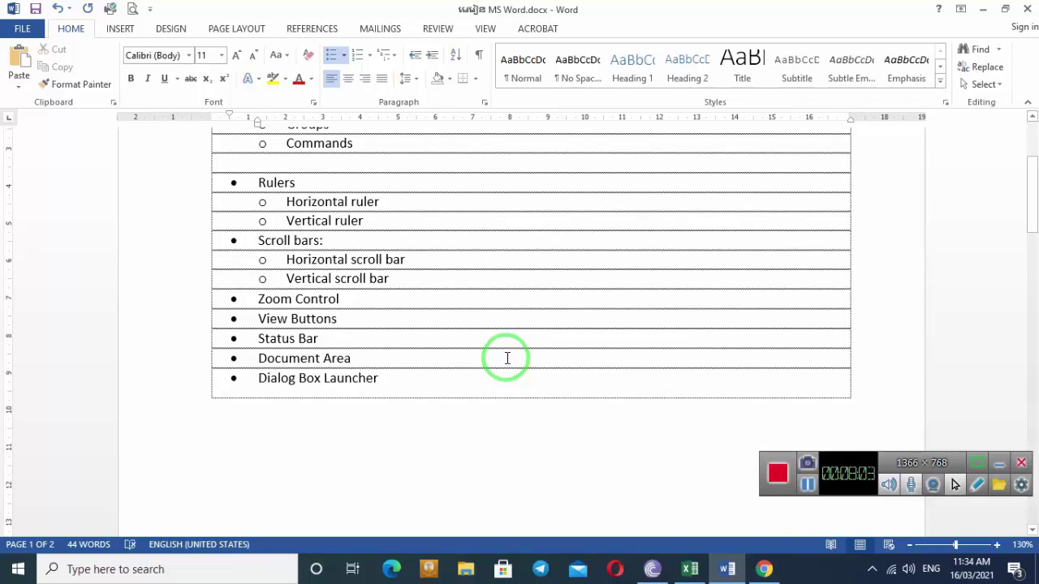
scroll(290, 186, up, 3)
scroll(283, 203, down, 1)
scroll(325, 204, up, 1)
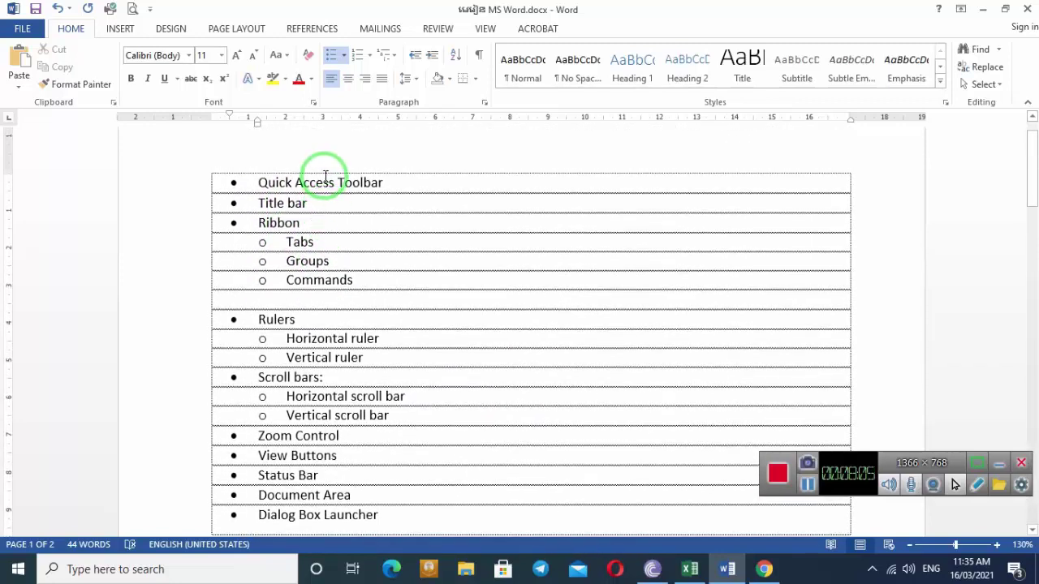
click(323, 180)
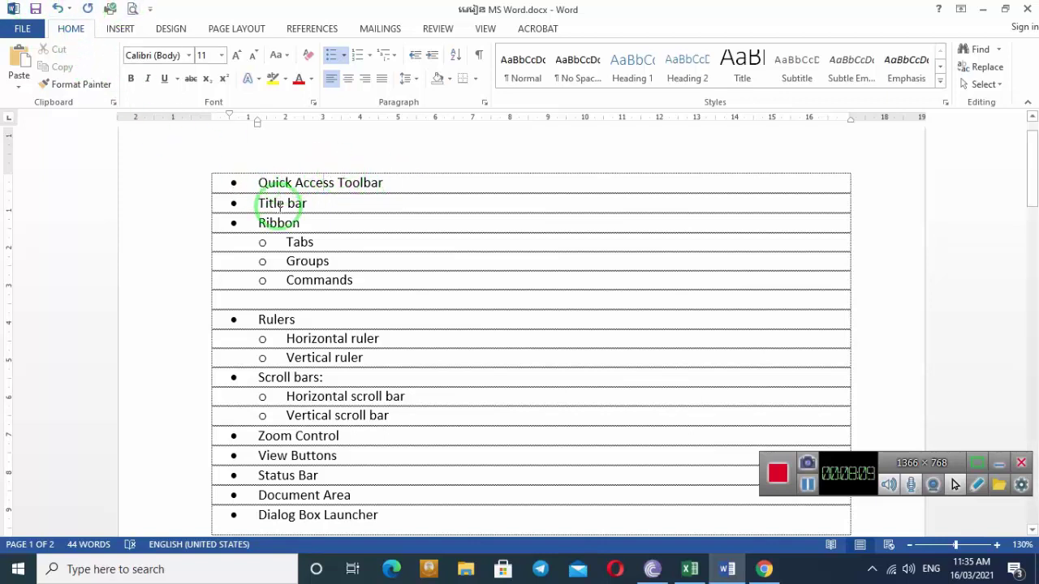
drag(257, 203, 320, 203)
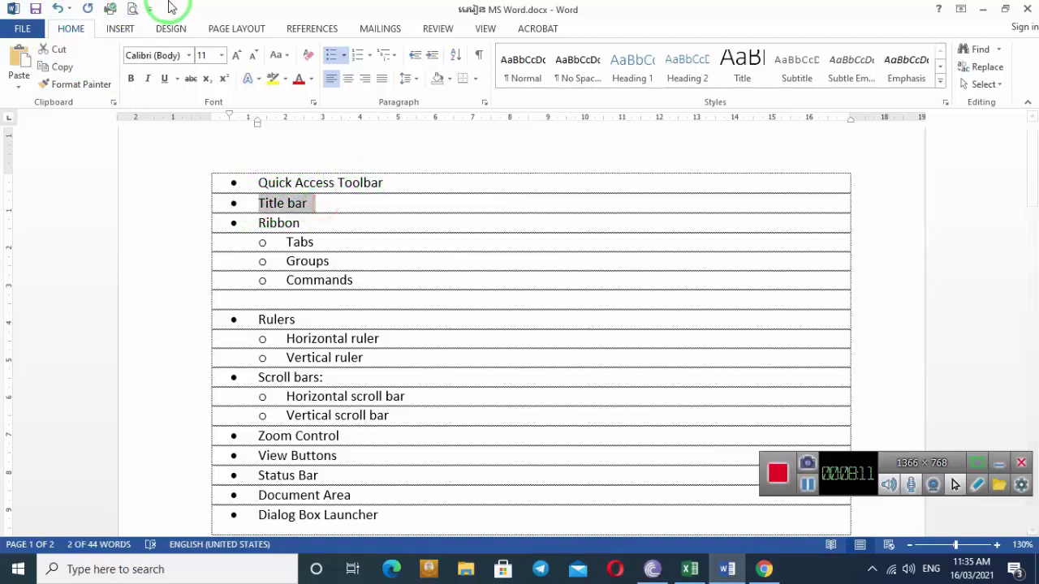
click(277, 223)
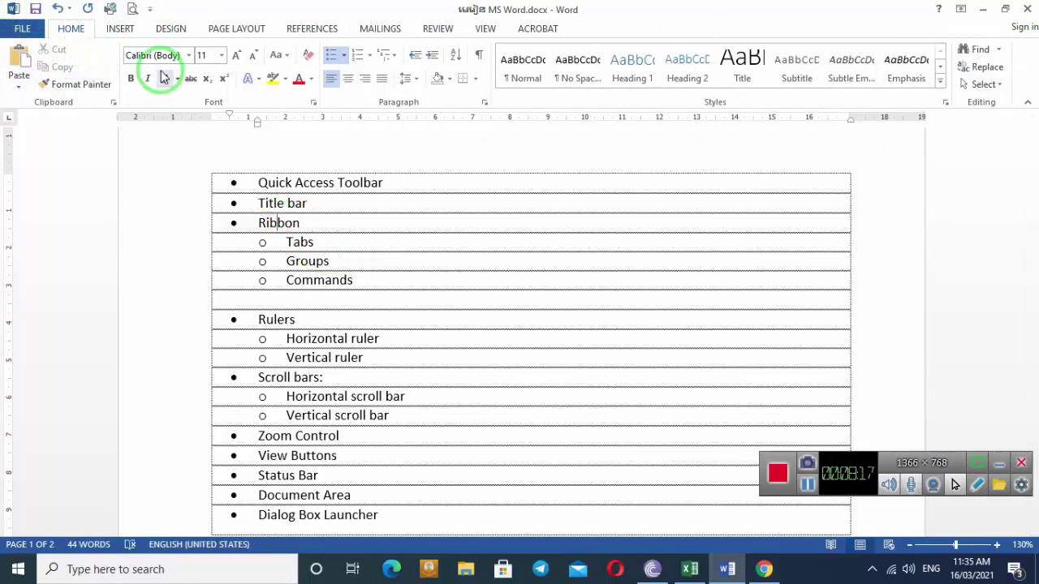
click(317, 321)
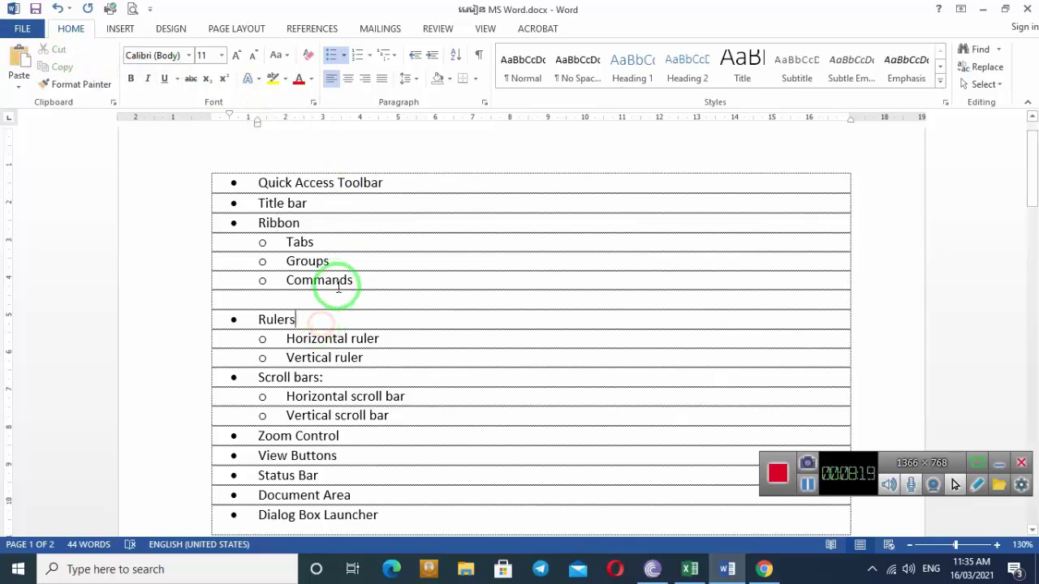
scroll(324, 292, down, 2)
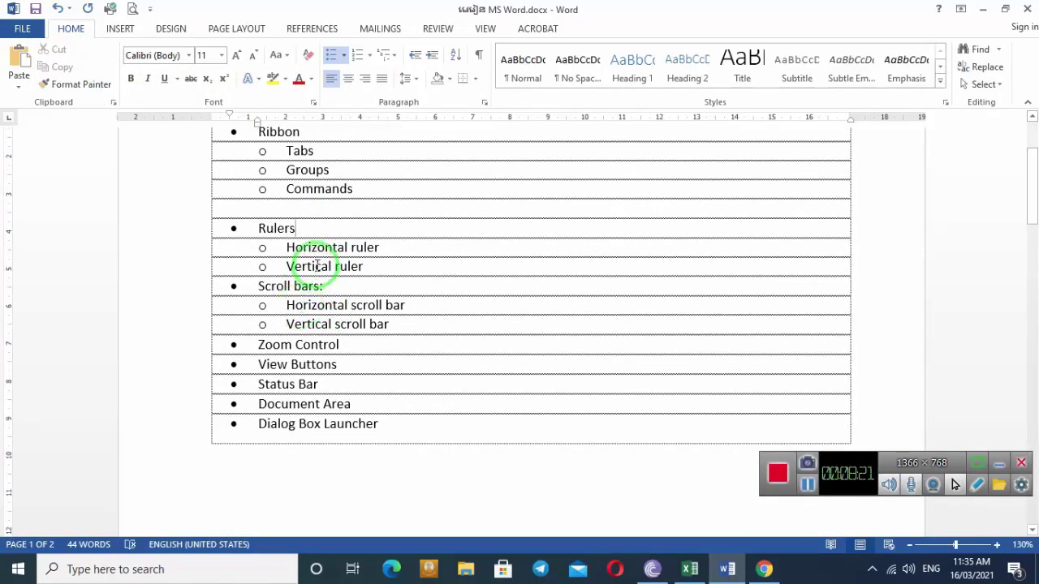
click(339, 345)
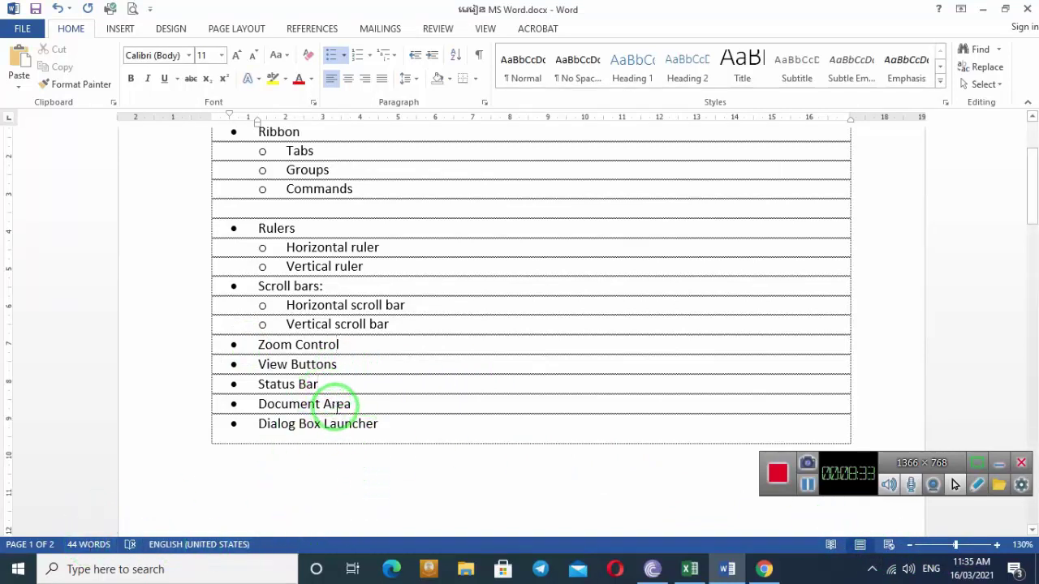
scroll(401, 415, up, 1)
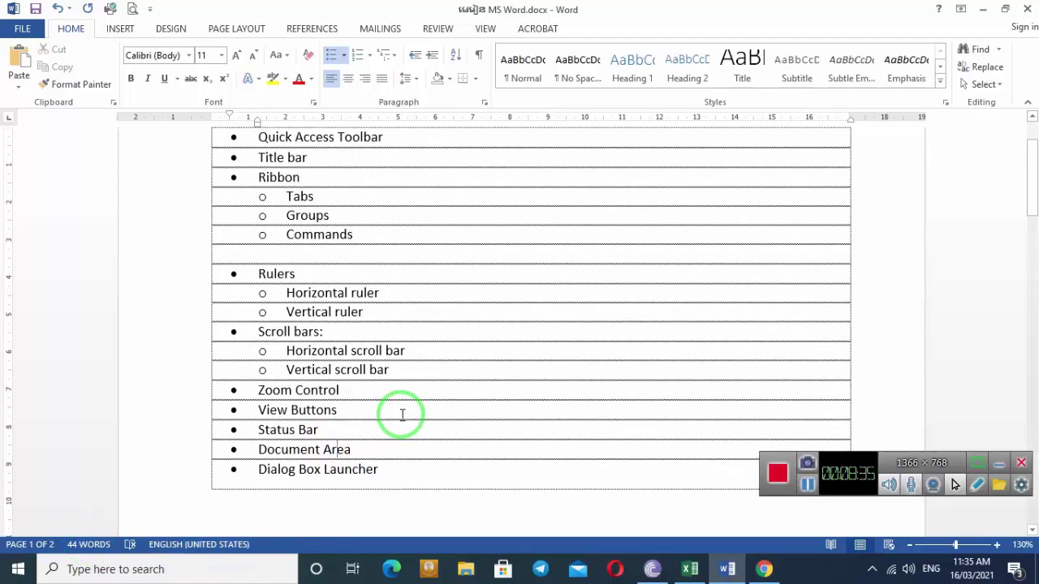